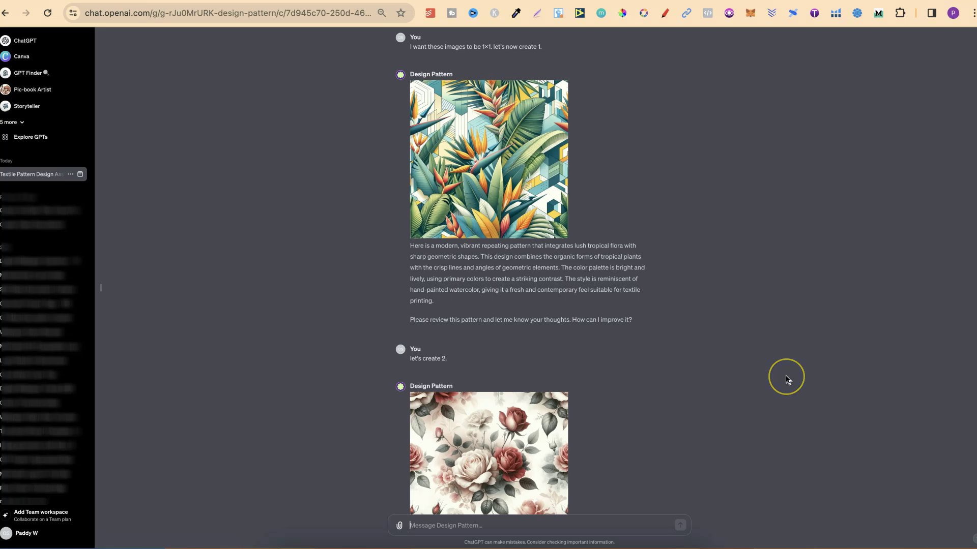
Review the pattern images generated in the ChatGPT conversation and open the Design Pattern GPT's start page
scroll(785, 376, "down", 15)
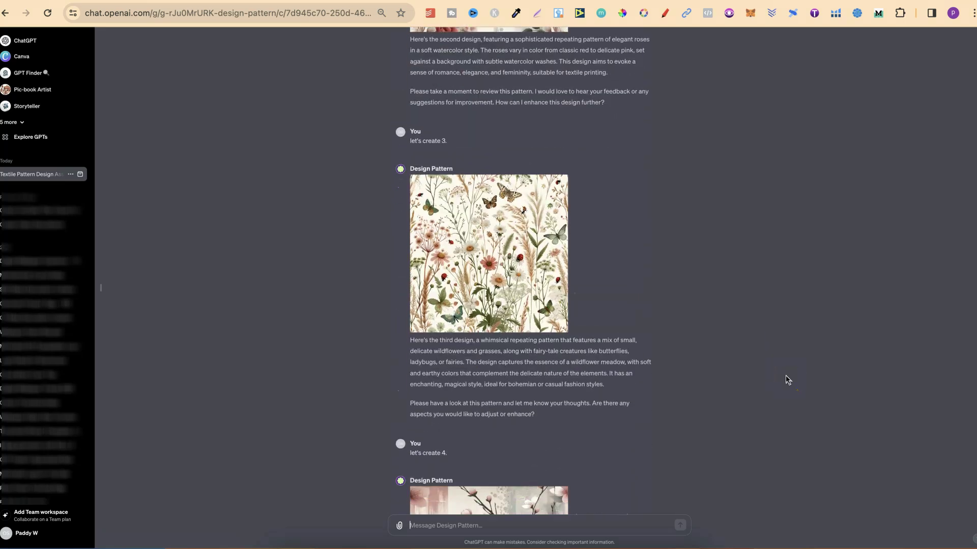
scroll(785, 375, "down", 14)
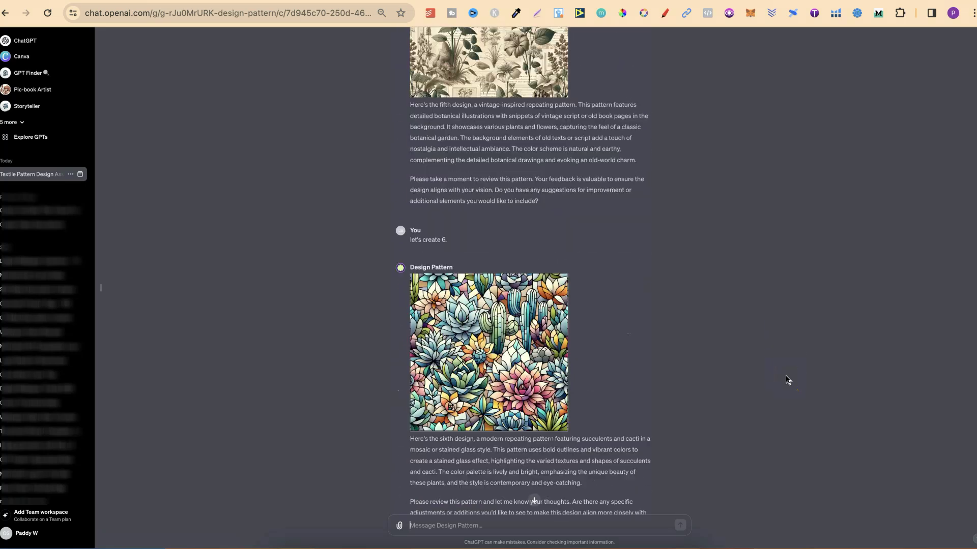
left_click(302, 22)
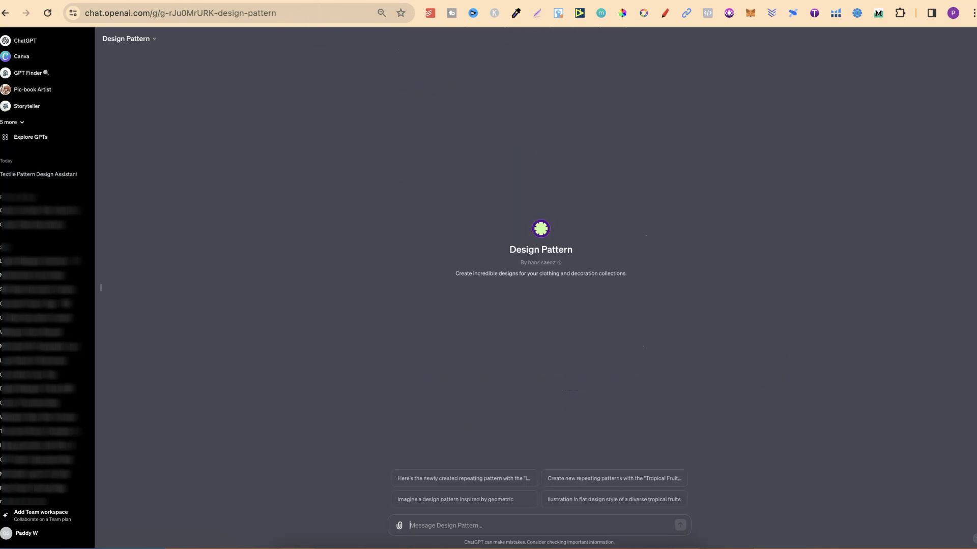
Switch to the YT Comps 2 design in Canva and browse the finished composition notebook covers from page 3 onward
left_click(496, 216)
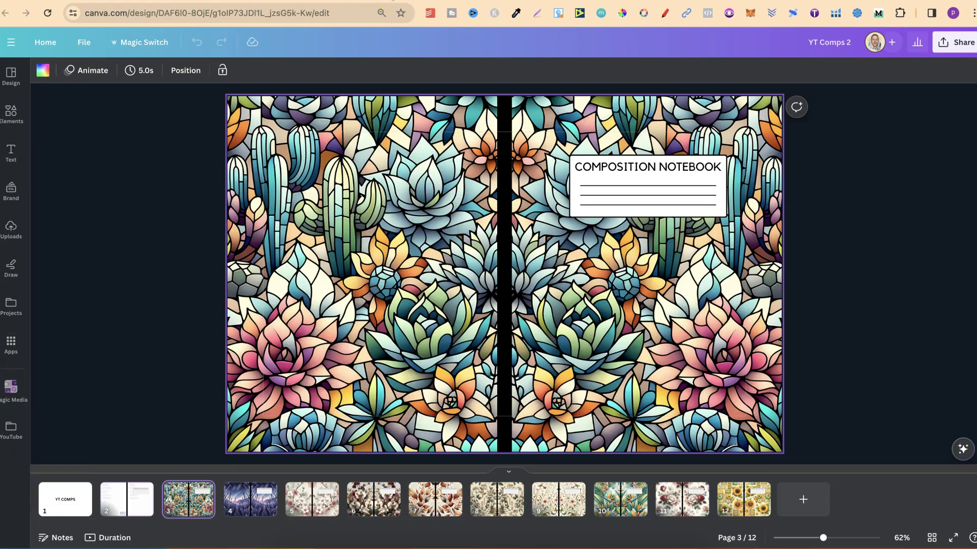
left_click(192, 493)
key("Right")
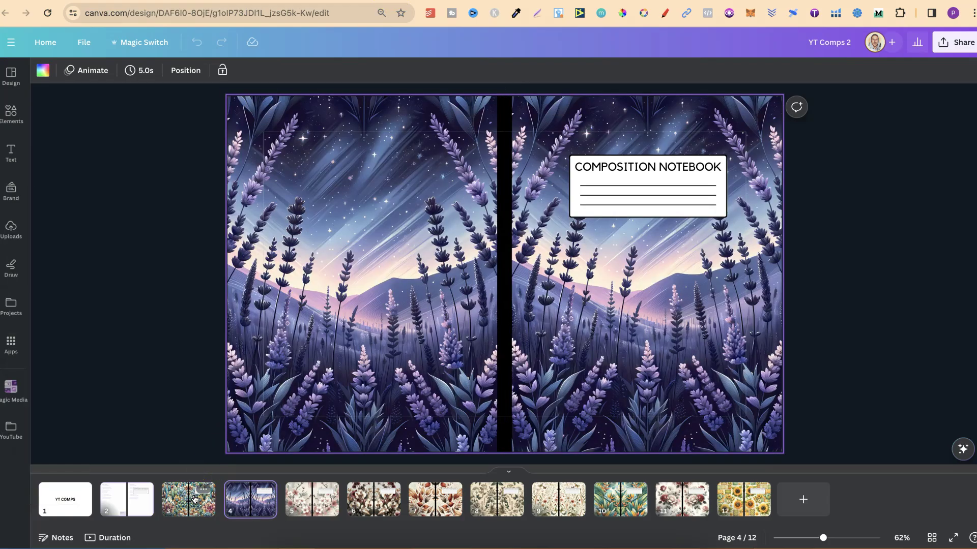
key("Right")
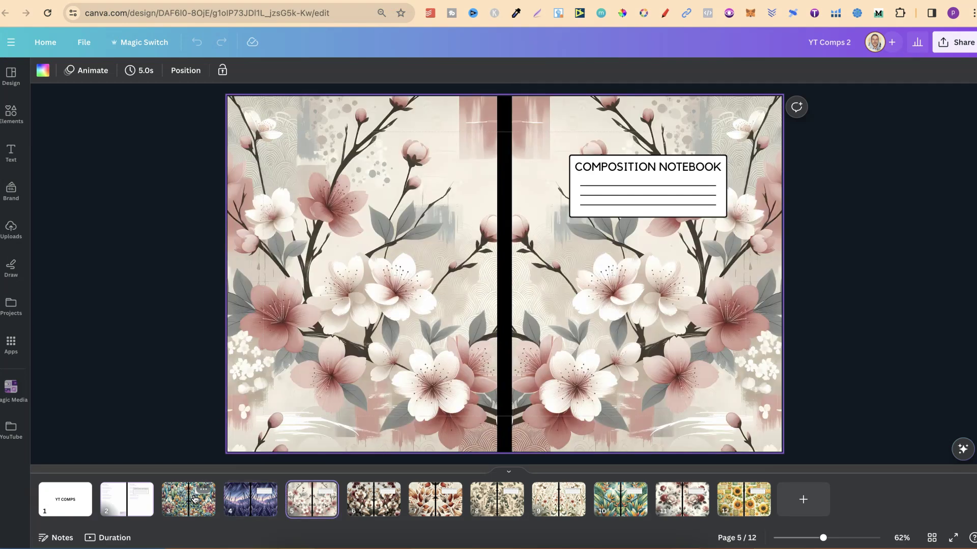
key("Right")
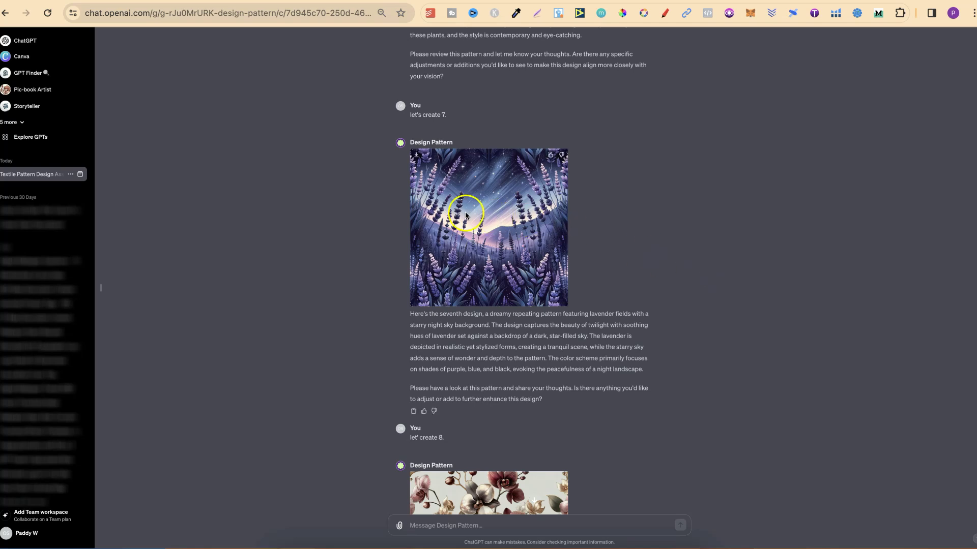
Download the lavender night sky, metallic orchid and sunflower patchwork pattern images from the ChatGPT Design Pattern conversation
left_click(417, 154)
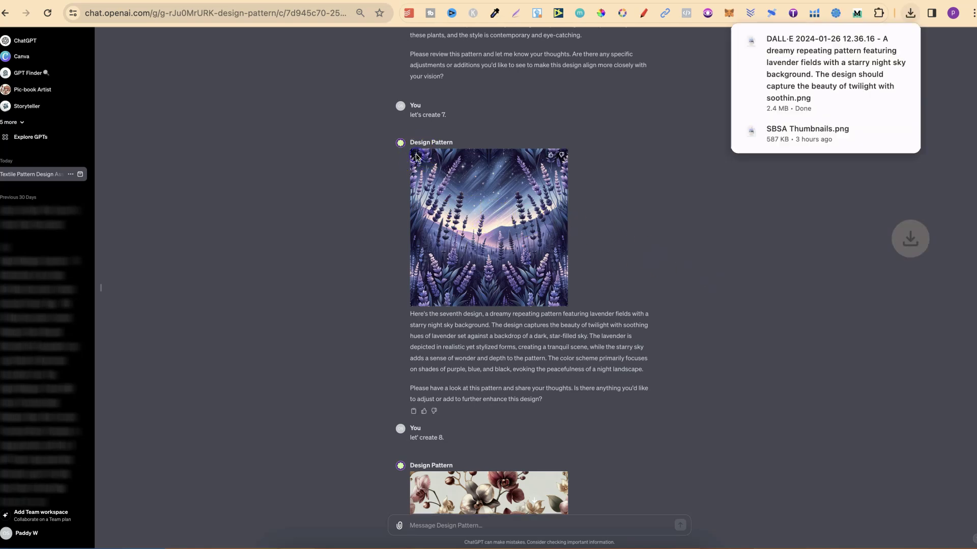
scroll(756, 290, "down", 6)
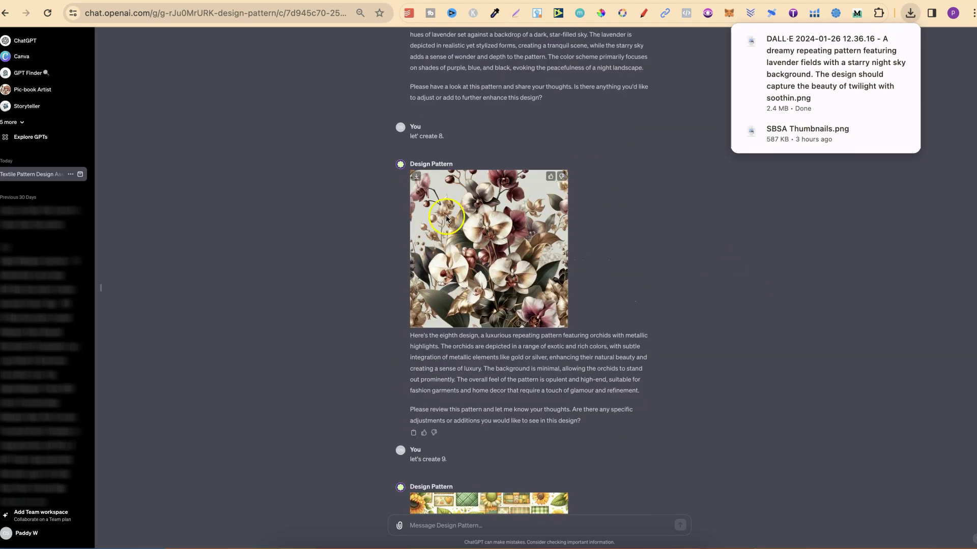
left_click(418, 177)
scroll(698, 305, "down", 8)
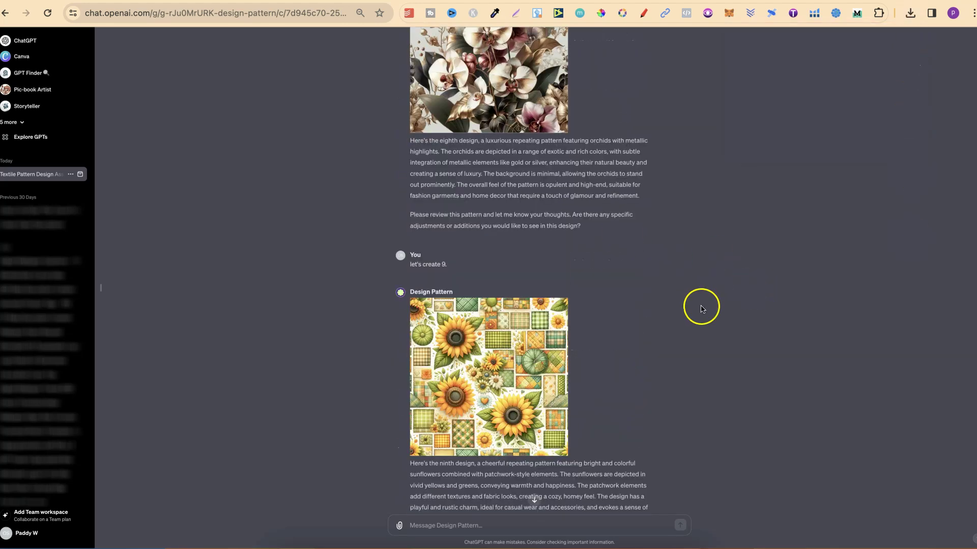
mouse_move(417, 116)
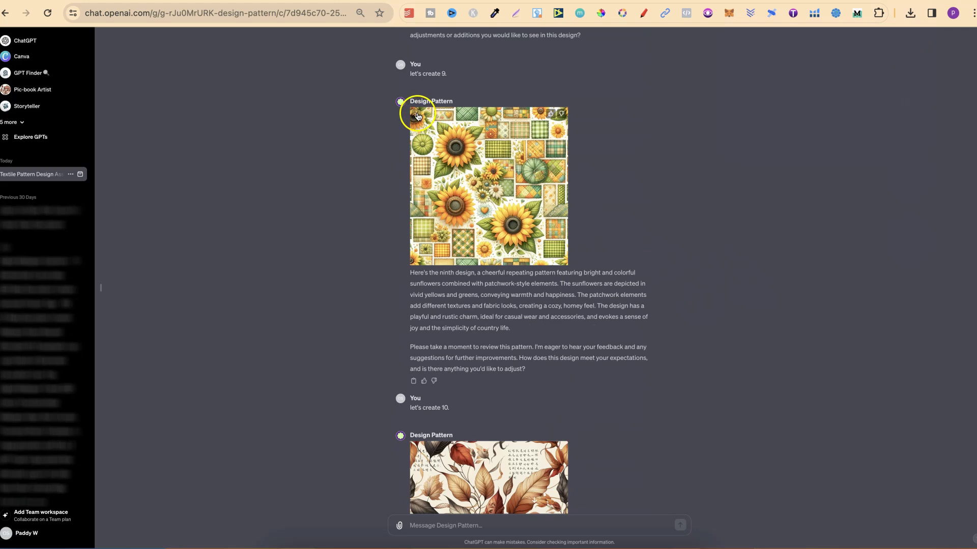
left_click(417, 116)
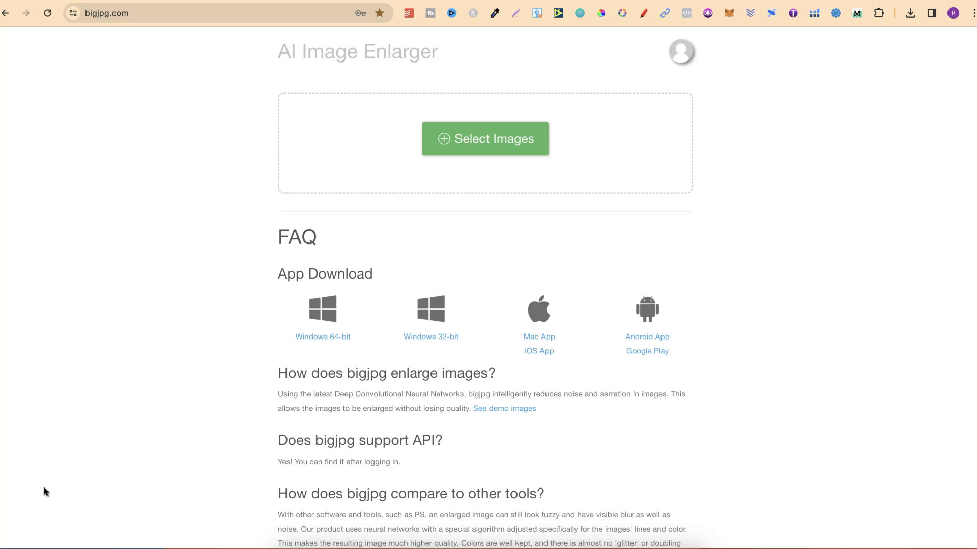
Check the bigjpg account's current plan and compare the available pricing plans
left_click(687, 58)
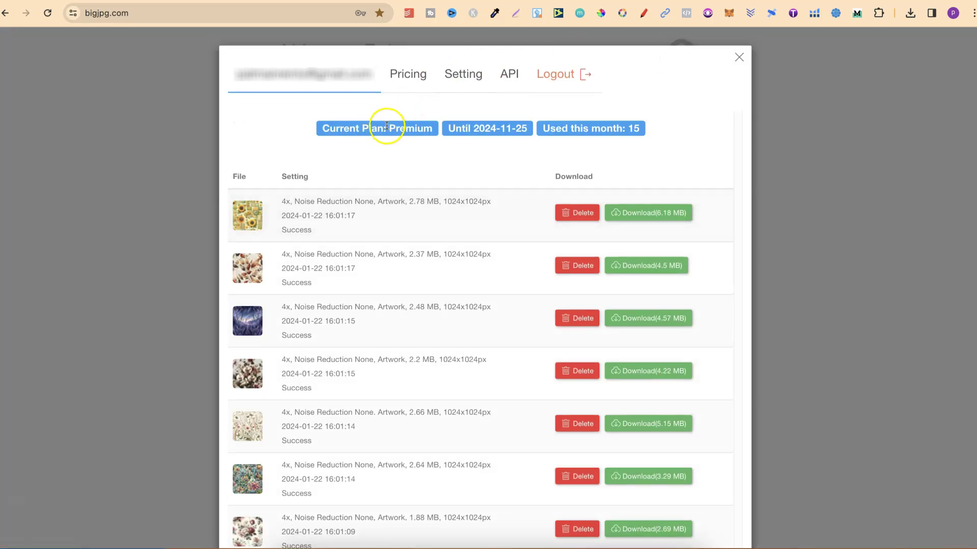
left_click(410, 72)
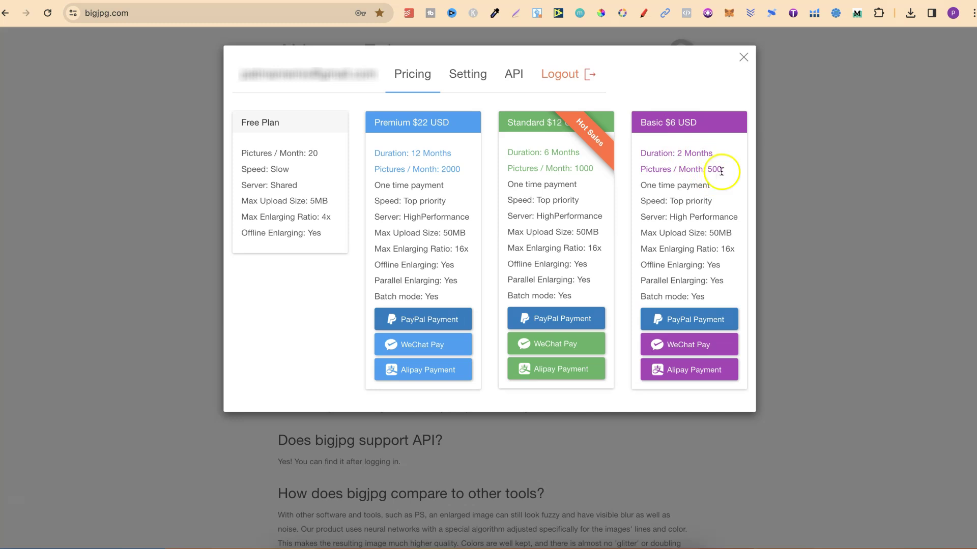
left_click(743, 57)
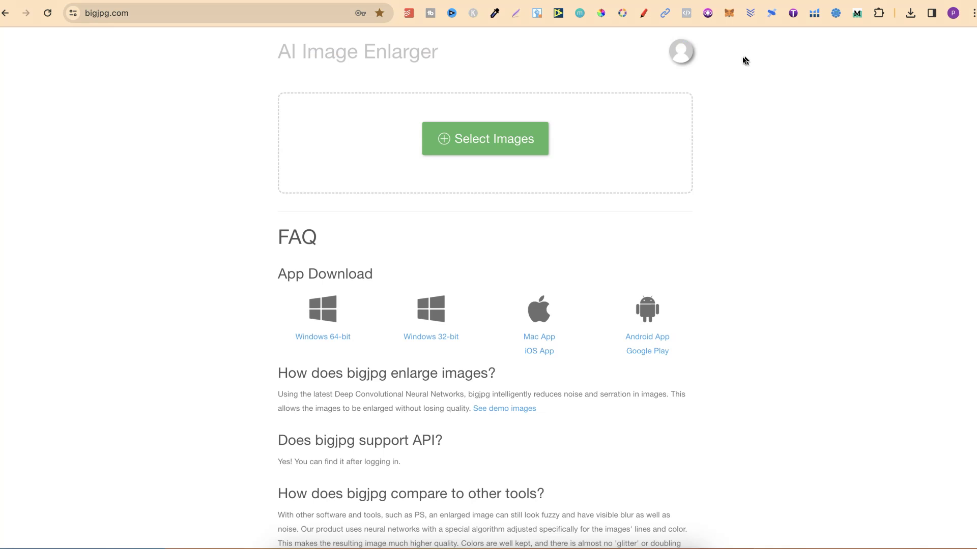
Add the seven DALL·E pattern PNGs from the Downloads folder to bigjpg and enlarge them all with 4x upscaling
key("super+Tab")
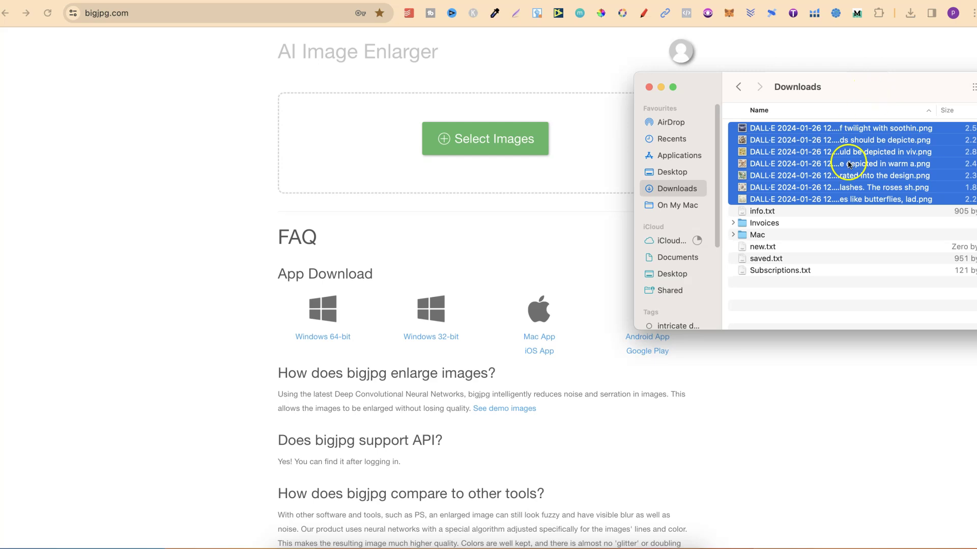
left_click_drag(802, 149, 457, 120)
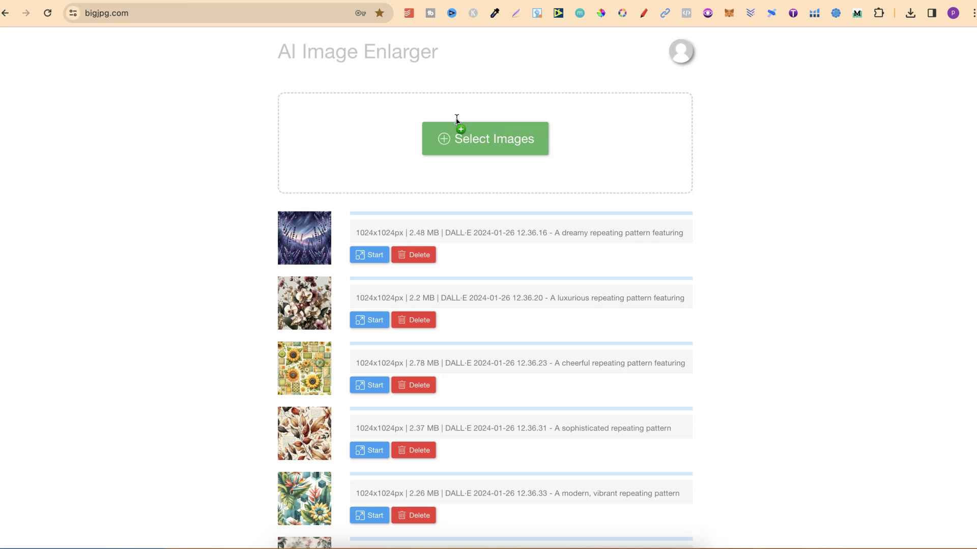
left_click(367, 256)
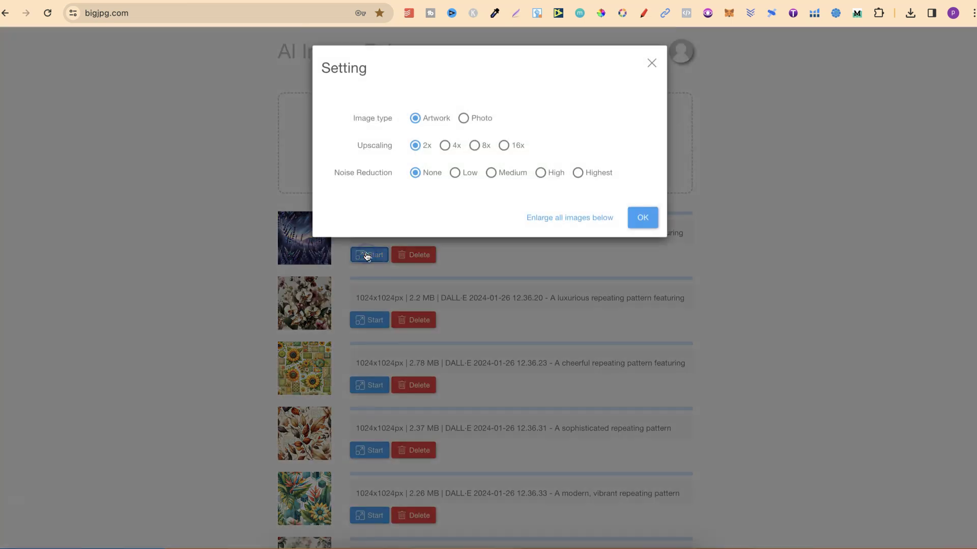
left_click(445, 146)
left_click(551, 217)
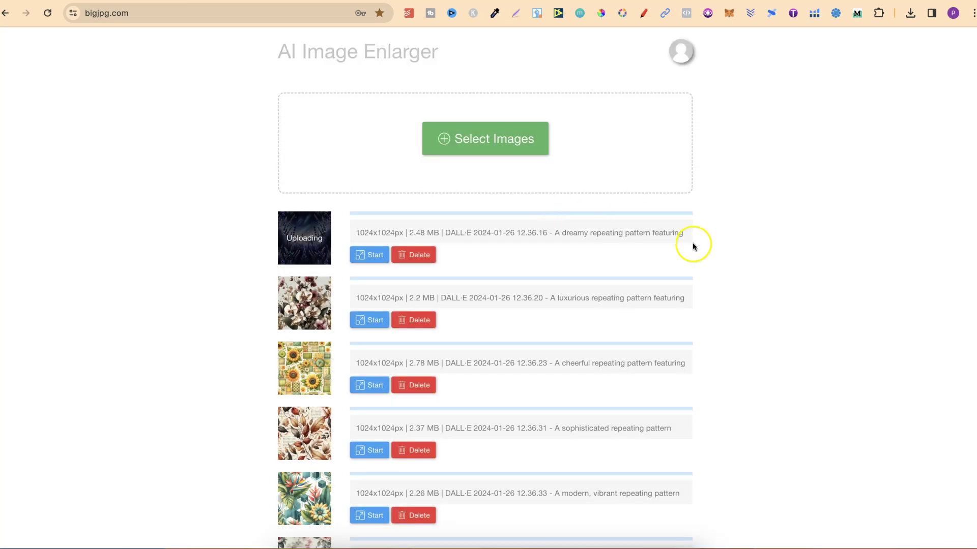
scroll(765, 378, "down", 1)
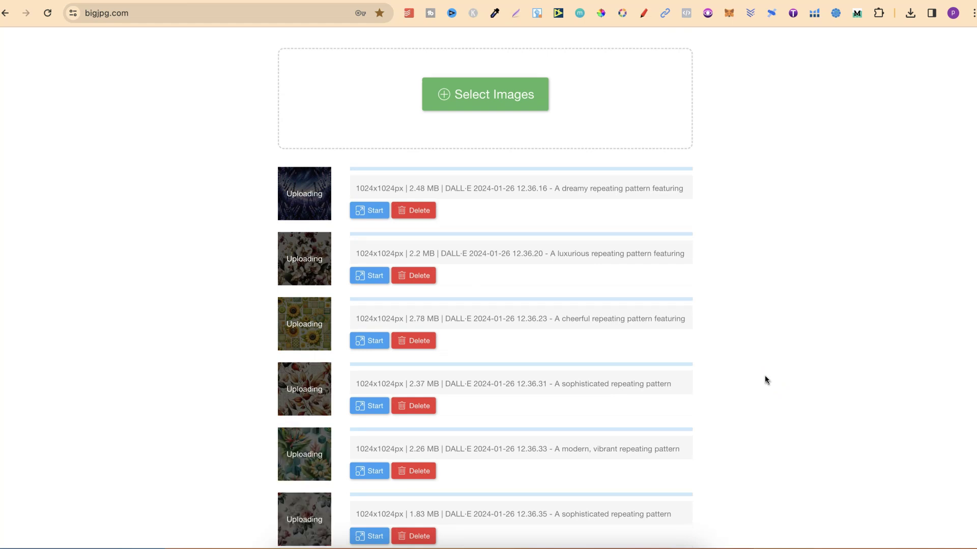
scroll(764, 376, "down", 5)
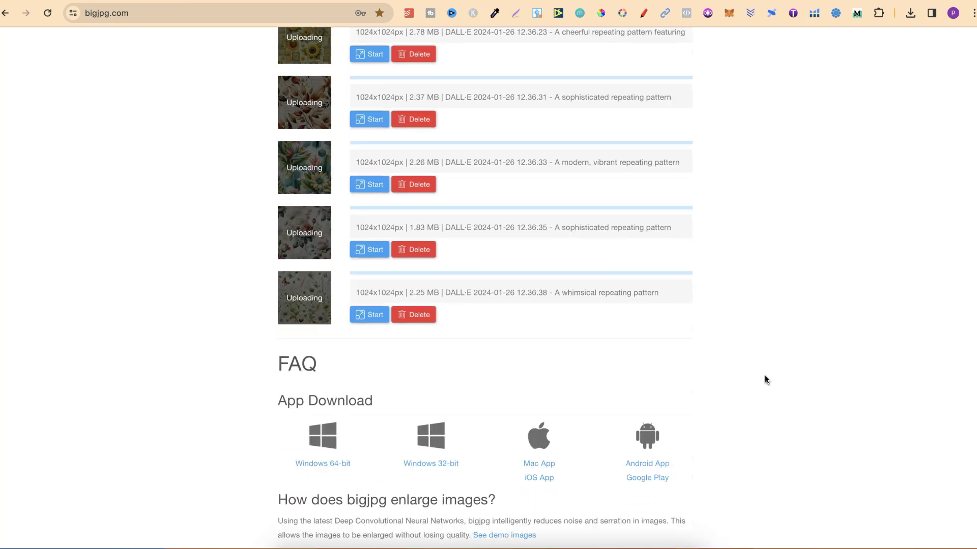
scroll(764, 377, "up", 5)
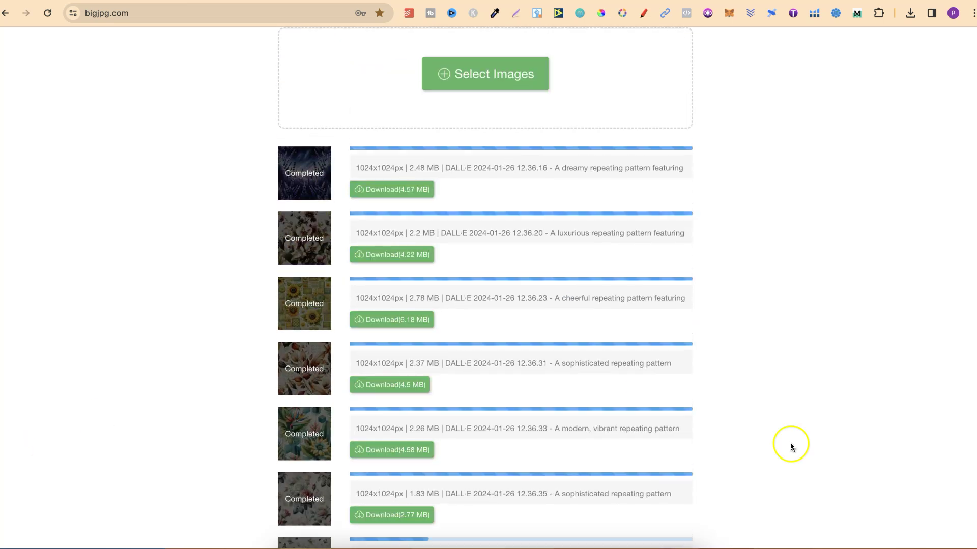
scroll(791, 447, "down", 3)
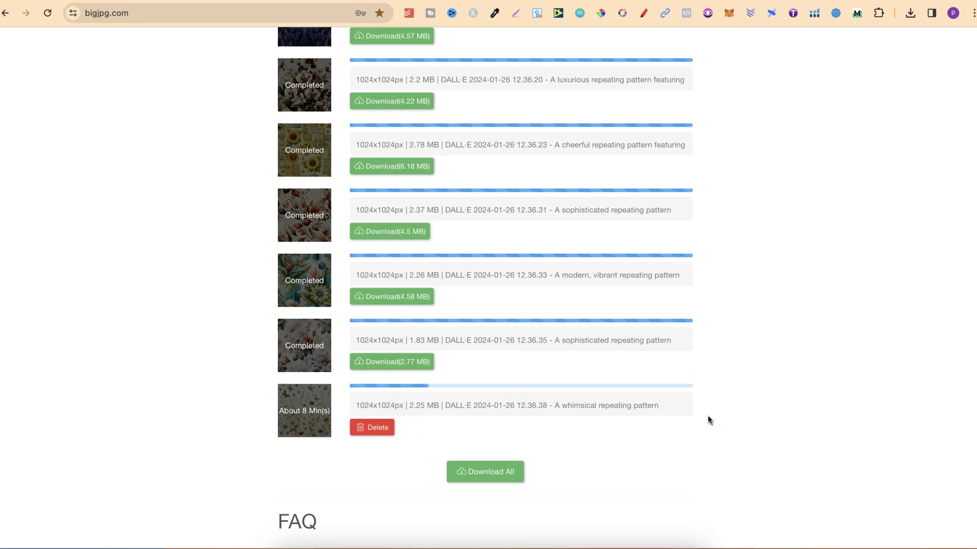
In Tangent Templates' KDP Helper, generate the dimensions for an 8.5 x 11 paperback with 100 pages, white paper and interior bleed
left_click(685, 36)
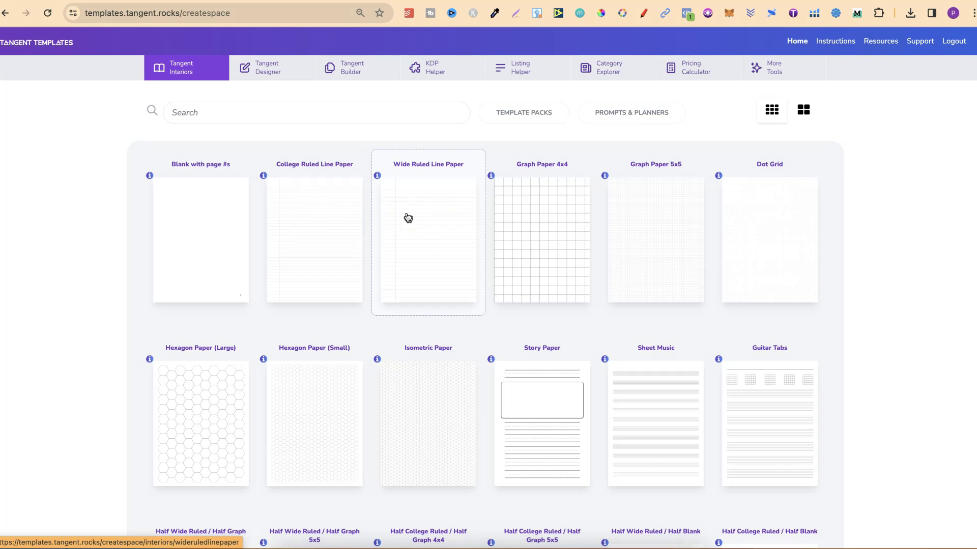
left_click(438, 69)
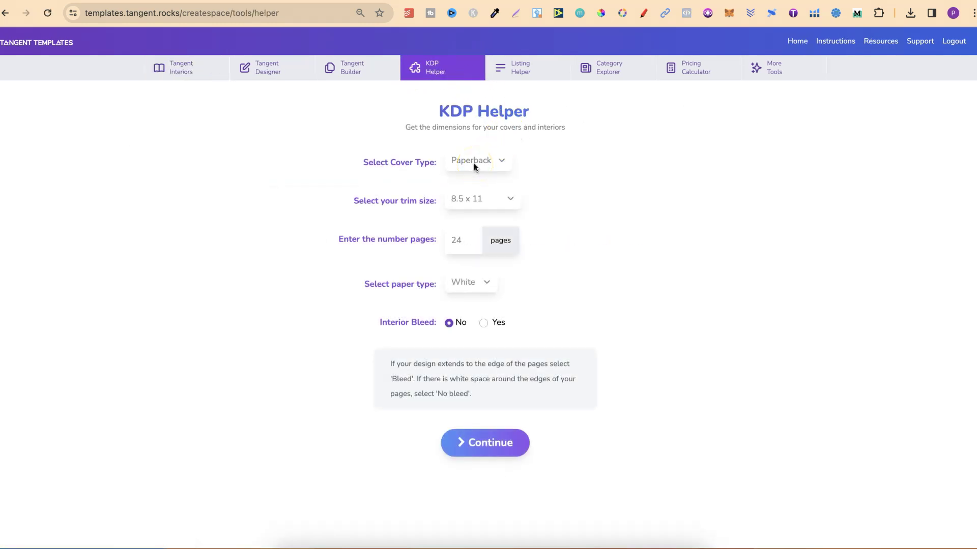
left_click(464, 205)
double_click(465, 239)
type("100")
left_click(463, 241)
left_click(484, 324)
left_click(484, 323)
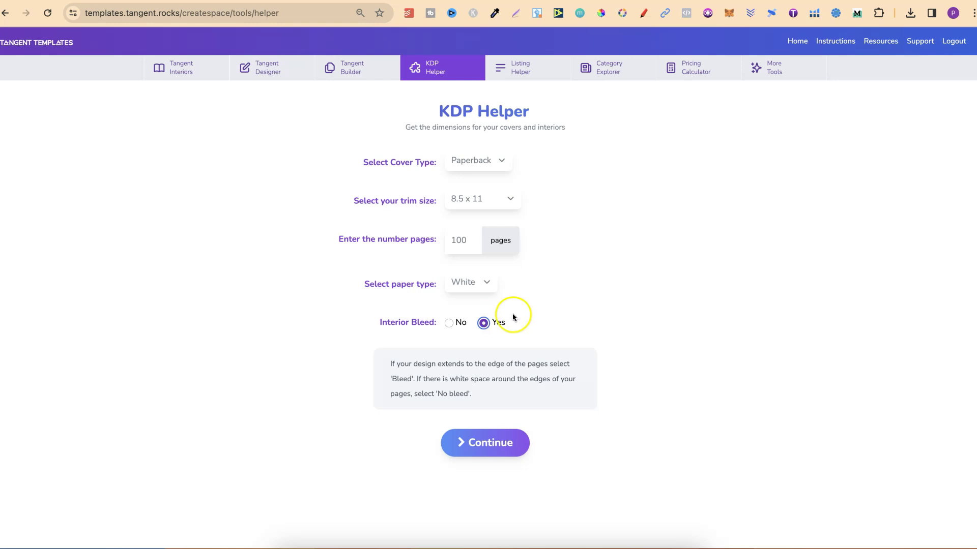
left_click(490, 444)
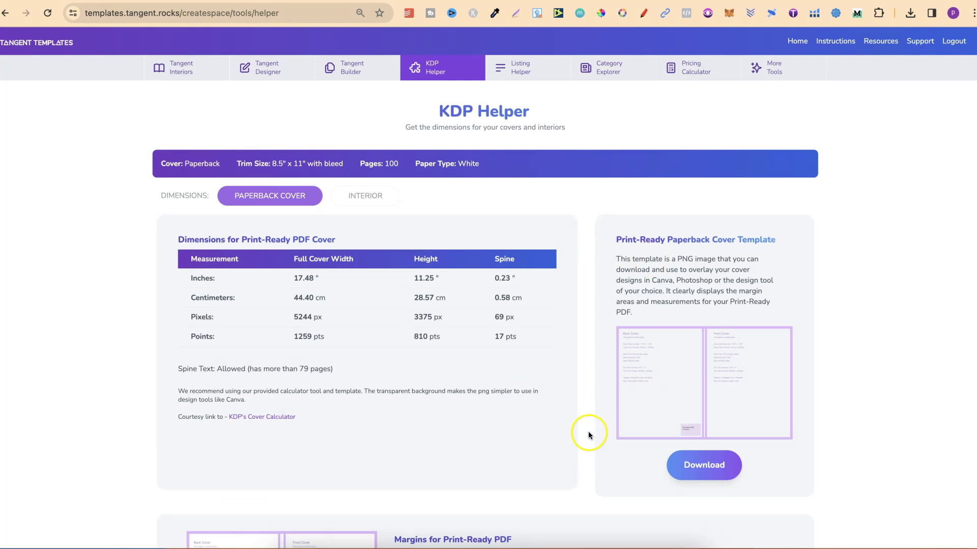
Copy the 17.48 inch cover width from the print-ready PDF dimensions for Canva
scroll(589, 435, "down", 10)
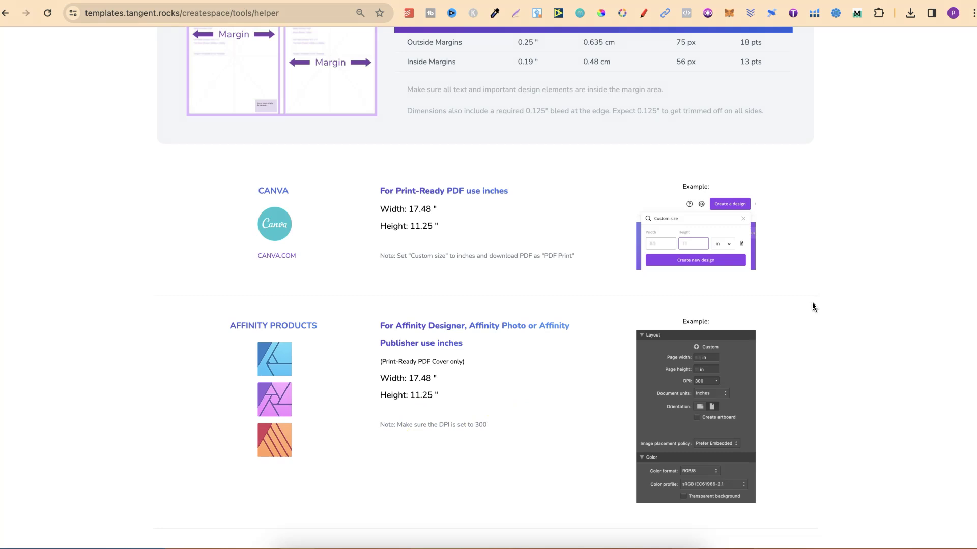
left_click_drag(410, 209, 432, 211)
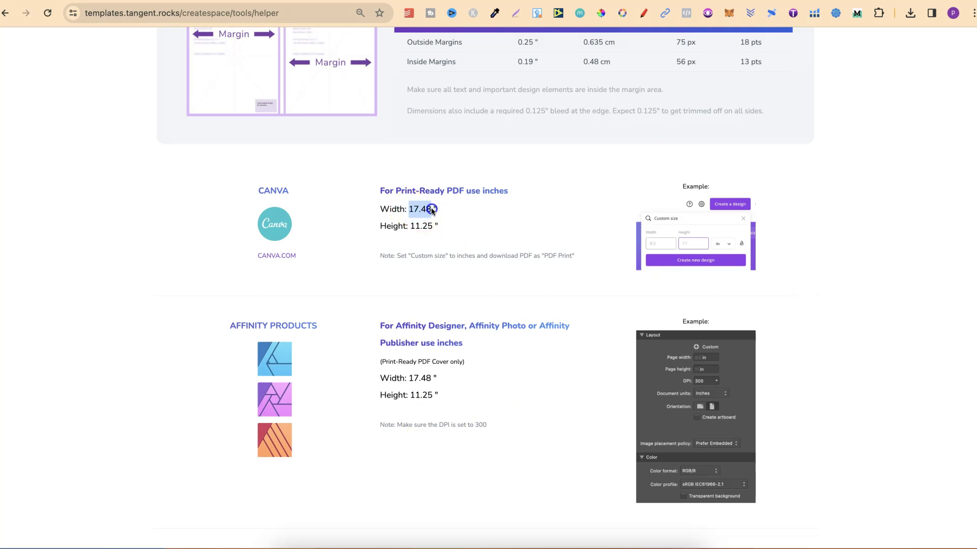
right_click(422, 211)
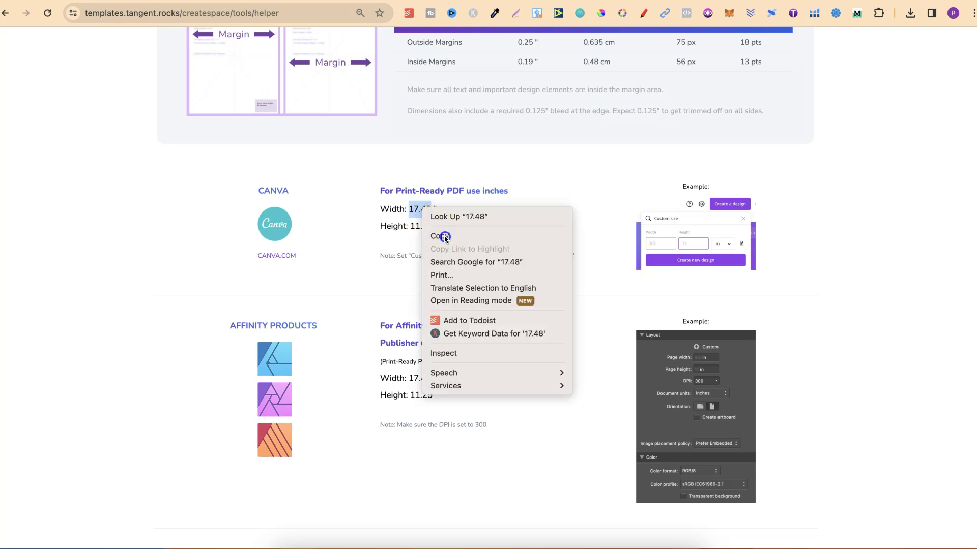
left_click(444, 236)
Switch to Canva and start a custom-size design in inches with a width of 17.48
left_click(456, 1)
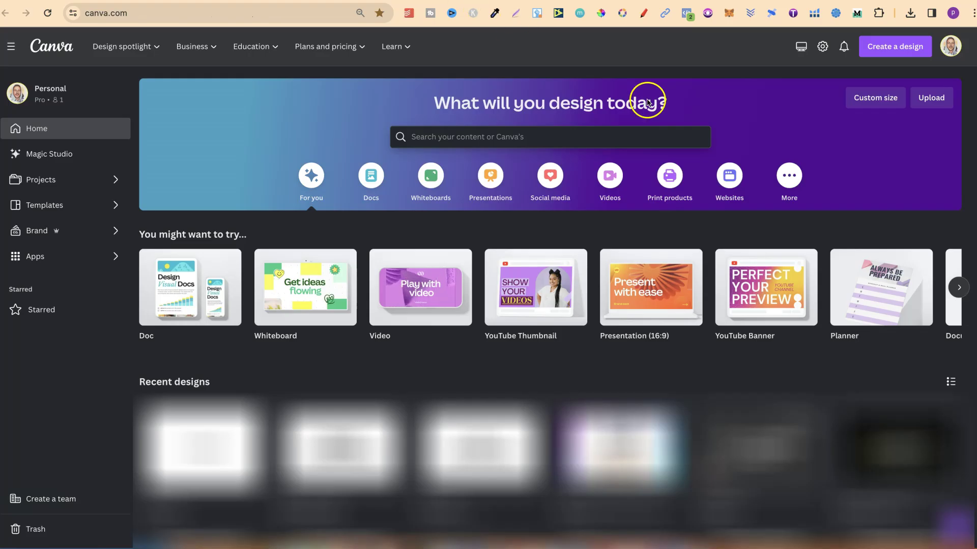
left_click(864, 52)
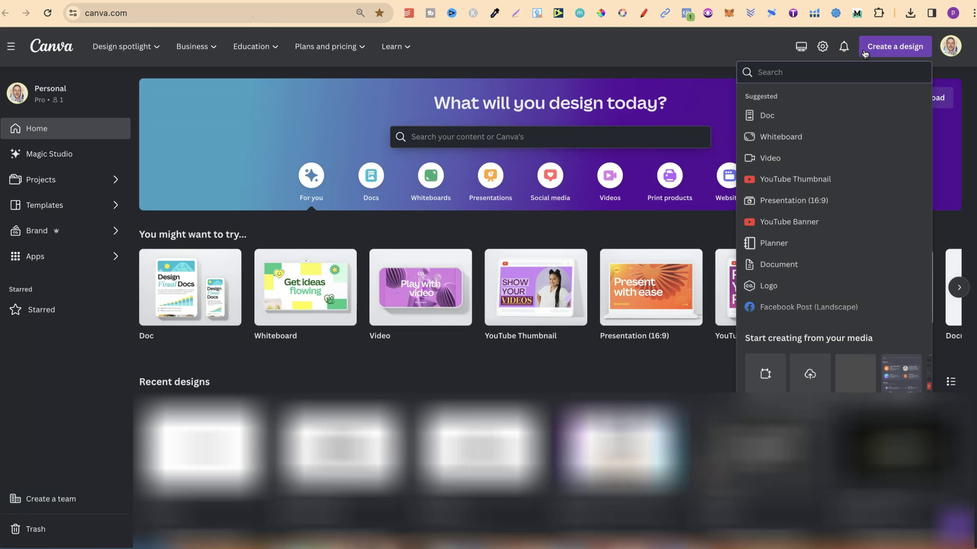
left_click(758, 381)
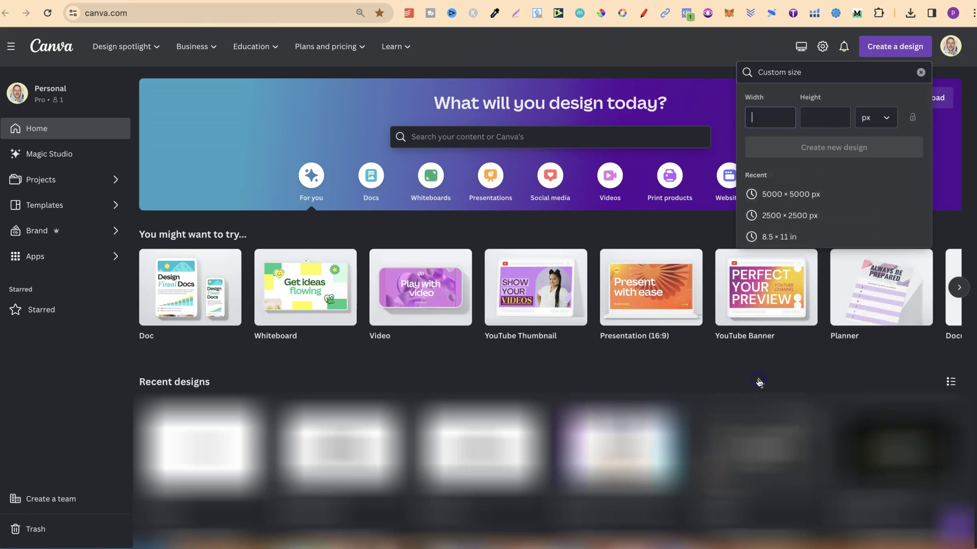
left_click(876, 119)
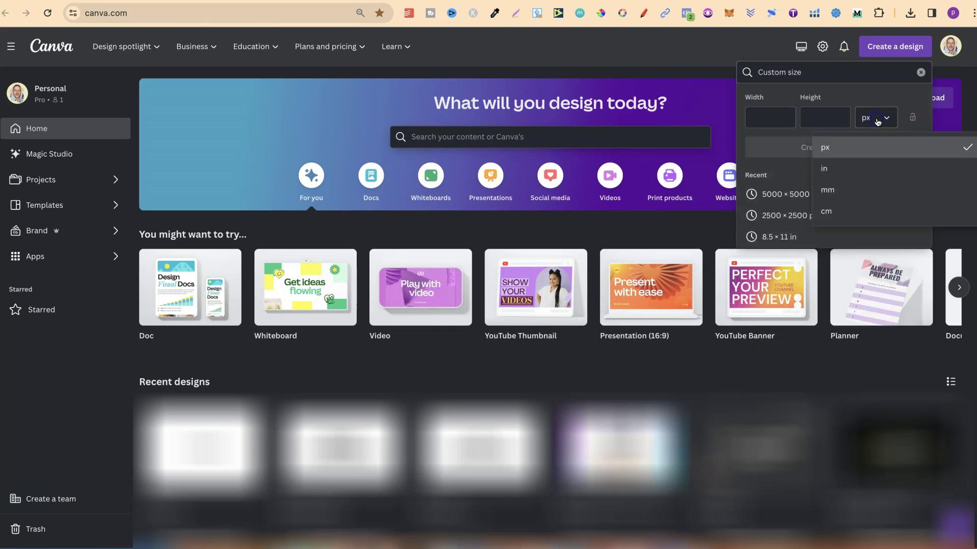
left_click(831, 165)
left_click(768, 116)
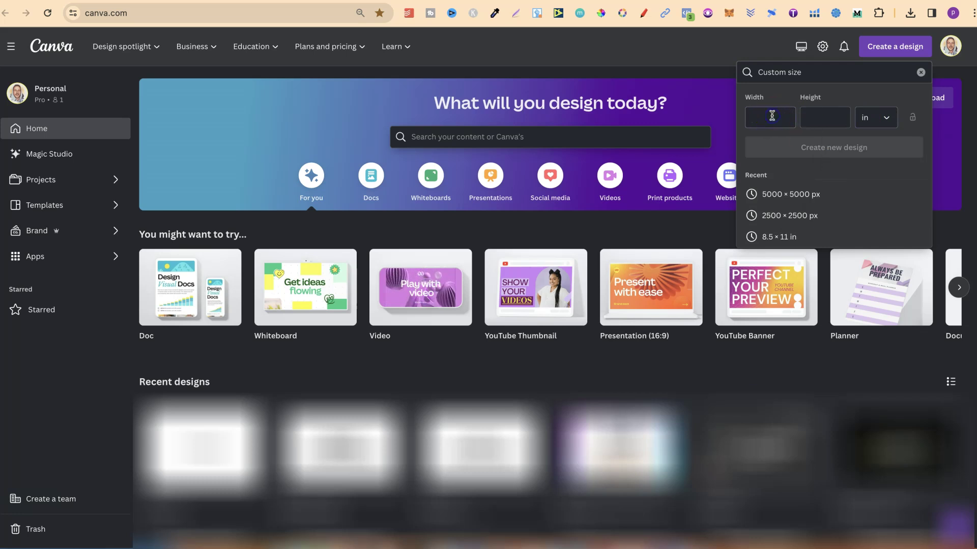
type("17.48")
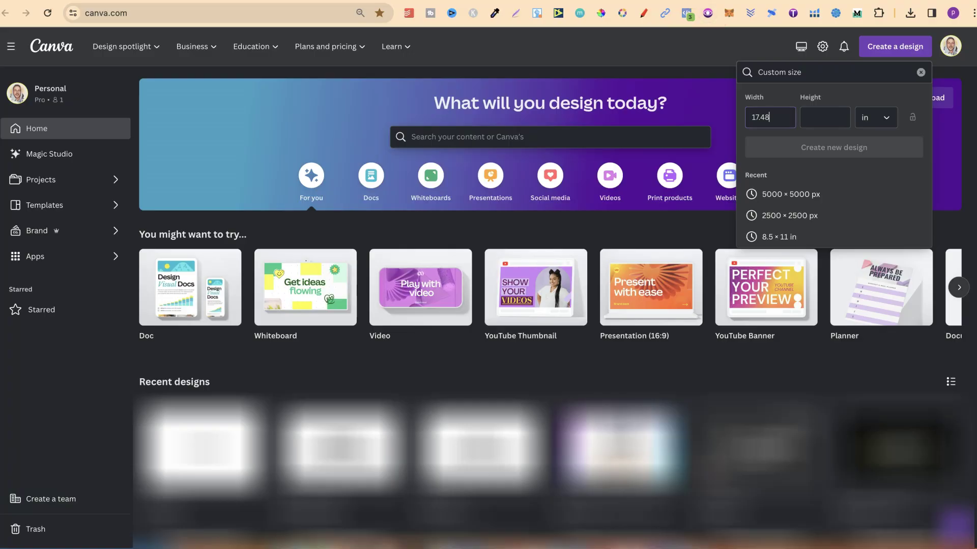
Copy the 11.25 inch height from Tangent Templates into the Canva custom size and create the new design
key("ctrl+Tab")
left_click_drag(410, 226, 426, 228)
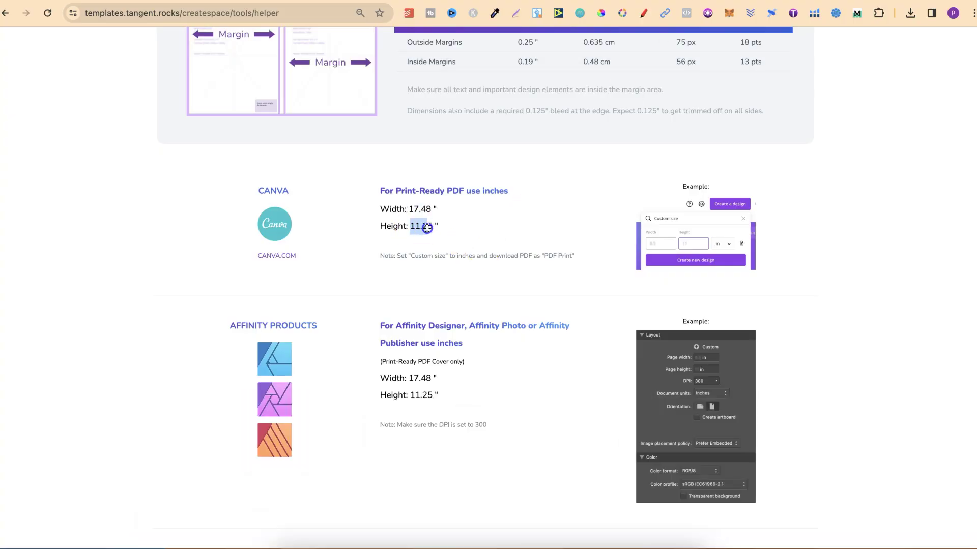
right_click(420, 228)
left_click(442, 251)
key("ctrl+Tab")
left_click(815, 116)
key("ctrl+v")
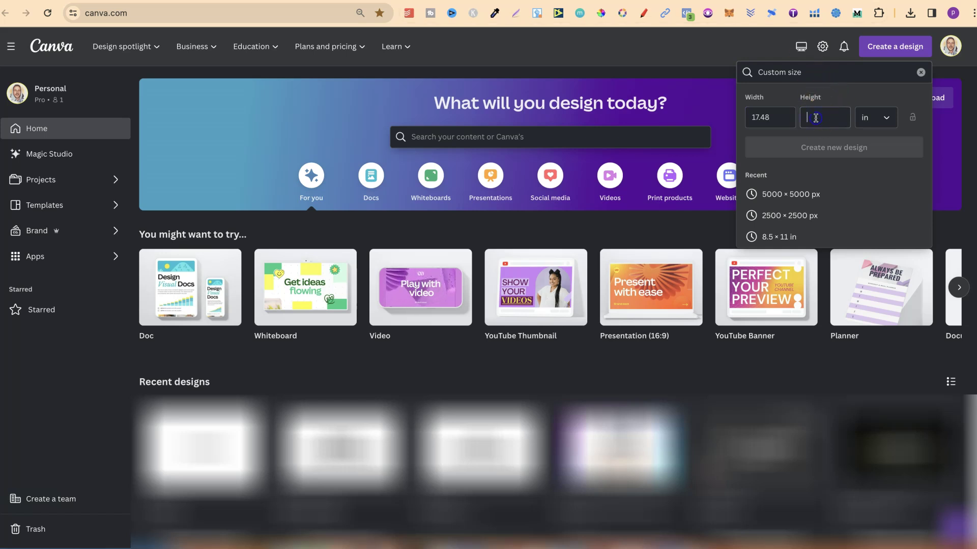
left_click(843, 148)
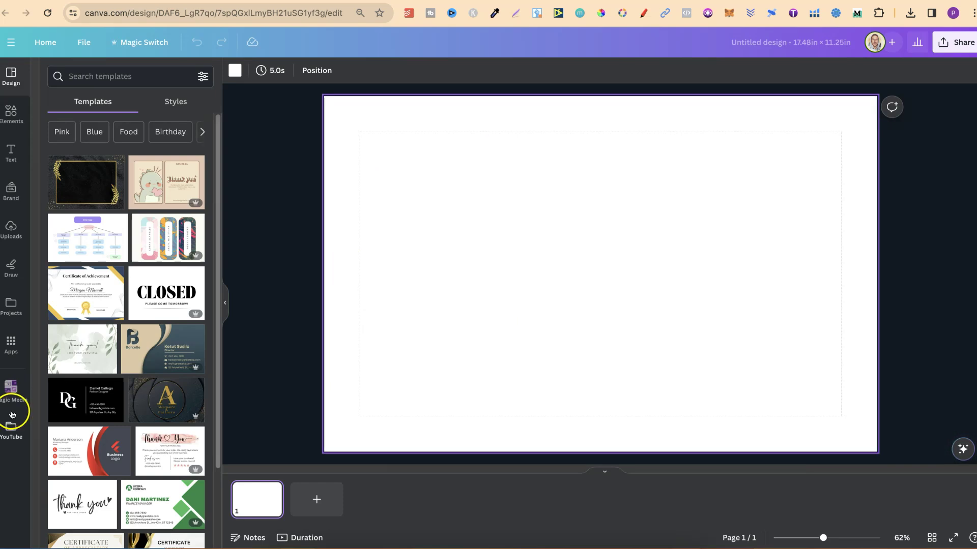
Download the print-ready paperback cover template PNG from Tangent Templates and upload it to the YouTube folder in Canva
left_click(10, 428)
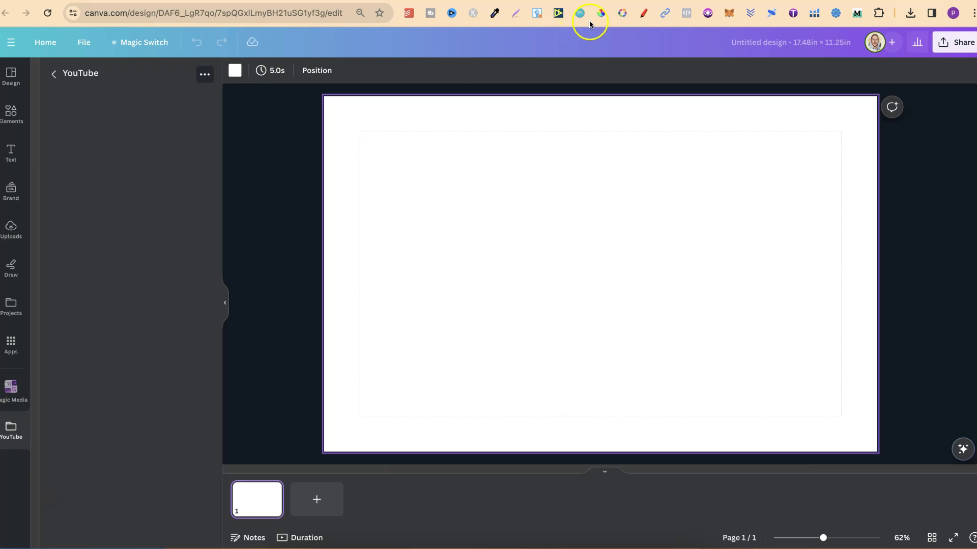
key("ctrl+Tab")
scroll(817, 185, "up", 7)
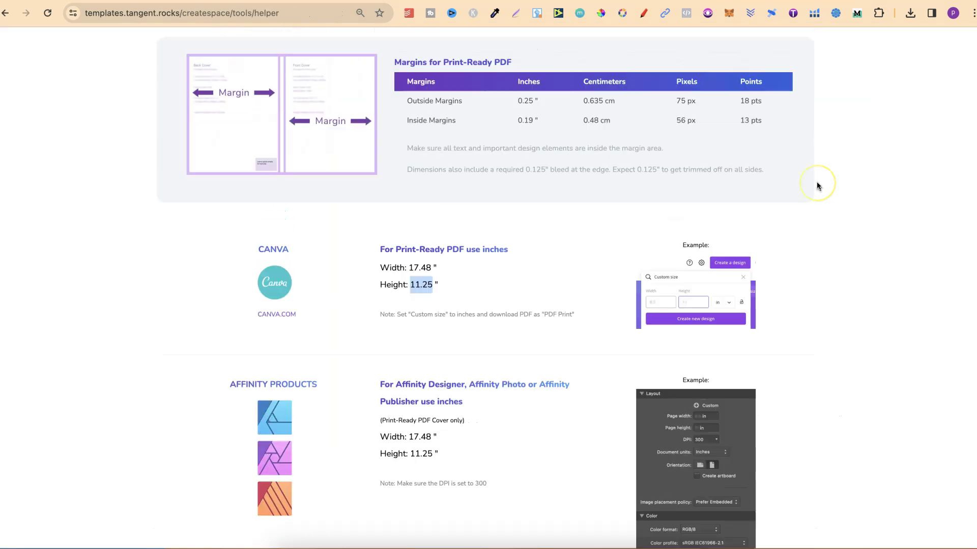
scroll(809, 183, "up", 1)
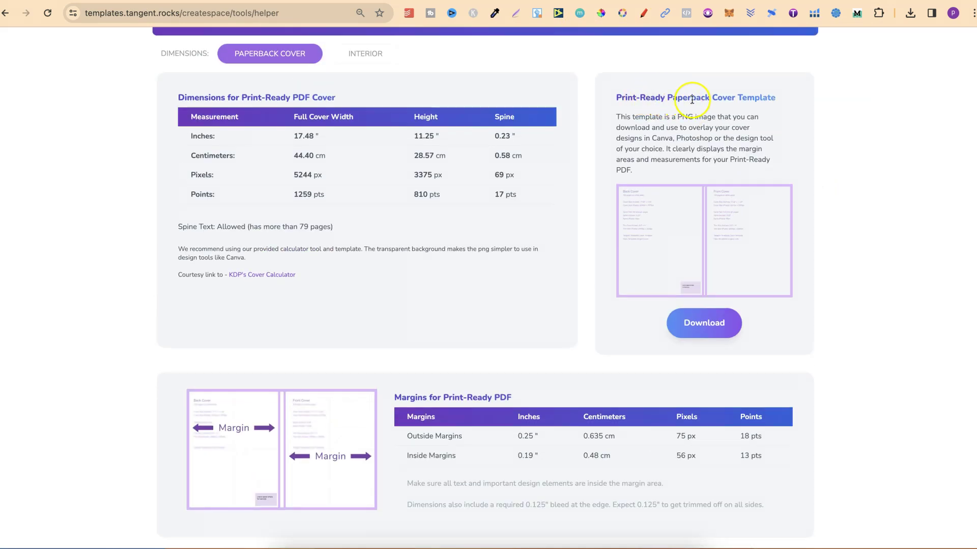
left_click(706, 323)
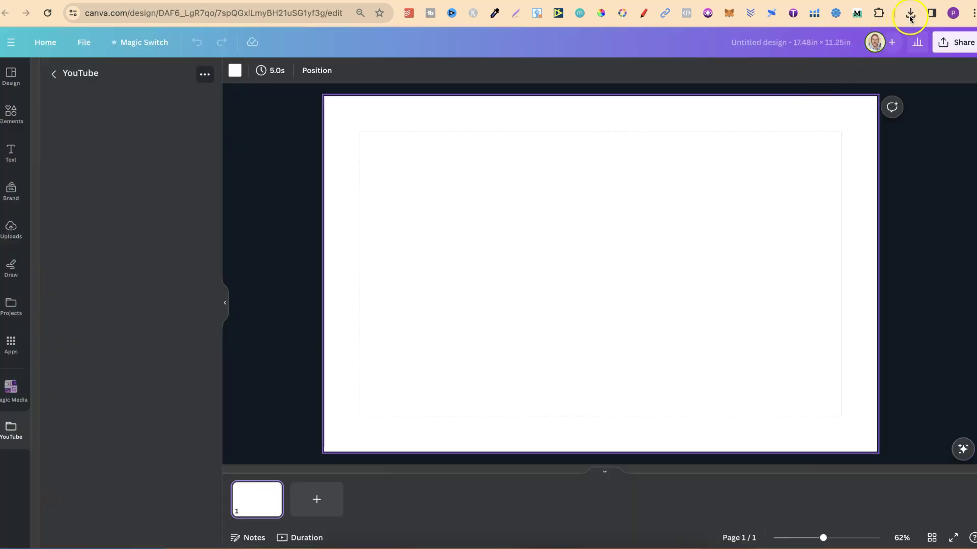
left_click(910, 18)
left_click_drag(832, 71, 85, 267)
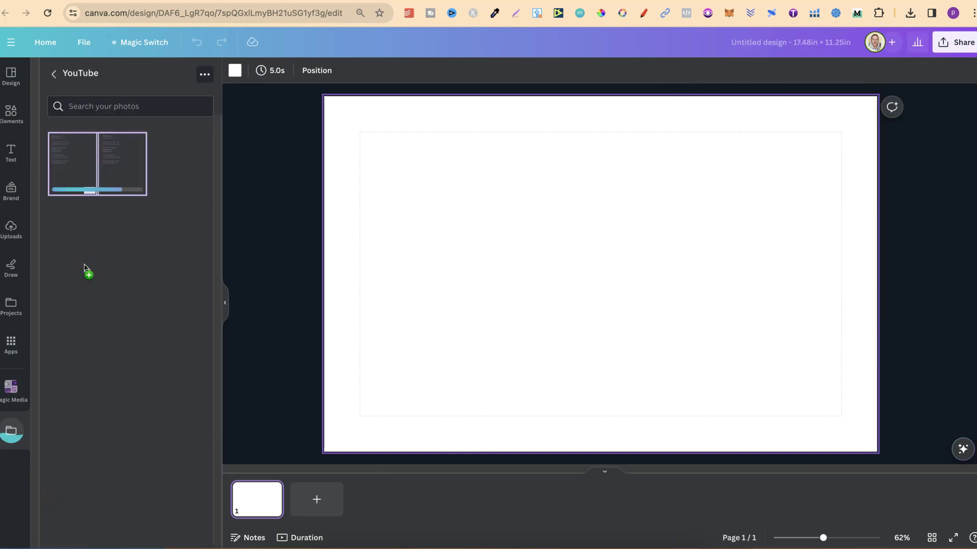
Place the cover template on the page, scale it to fill the whole canvas and lock it
left_click(109, 153)
left_click_drag(401, 399, 323, 448)
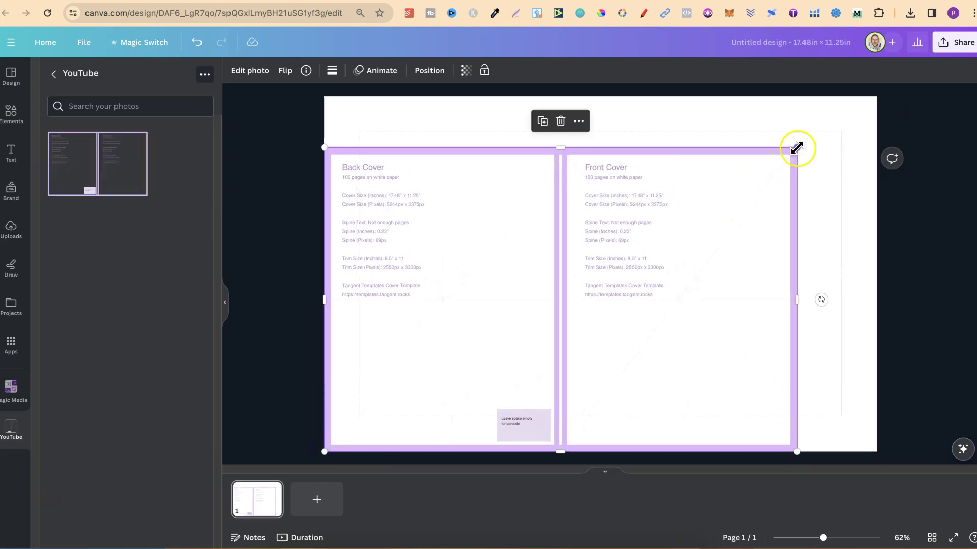
left_click_drag(796, 147, 880, 99)
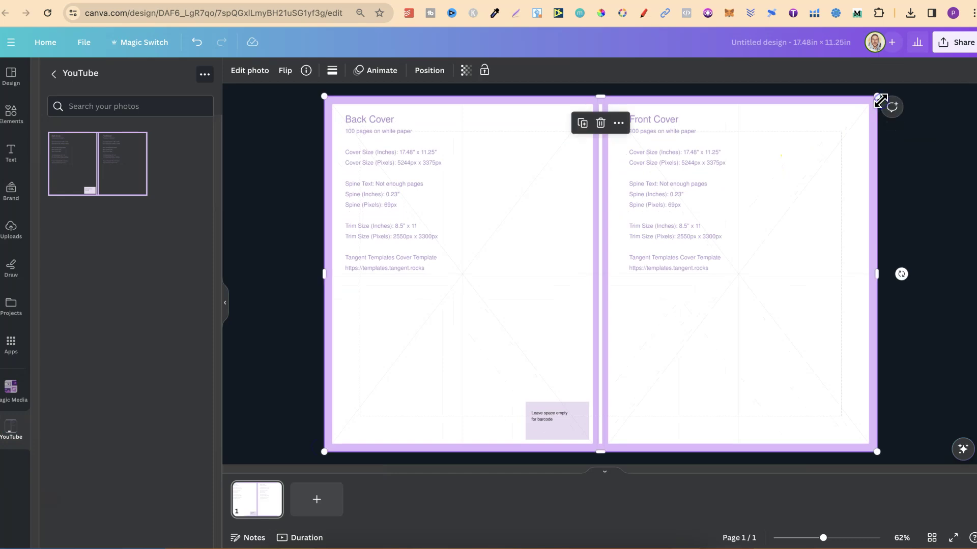
left_click(486, 71)
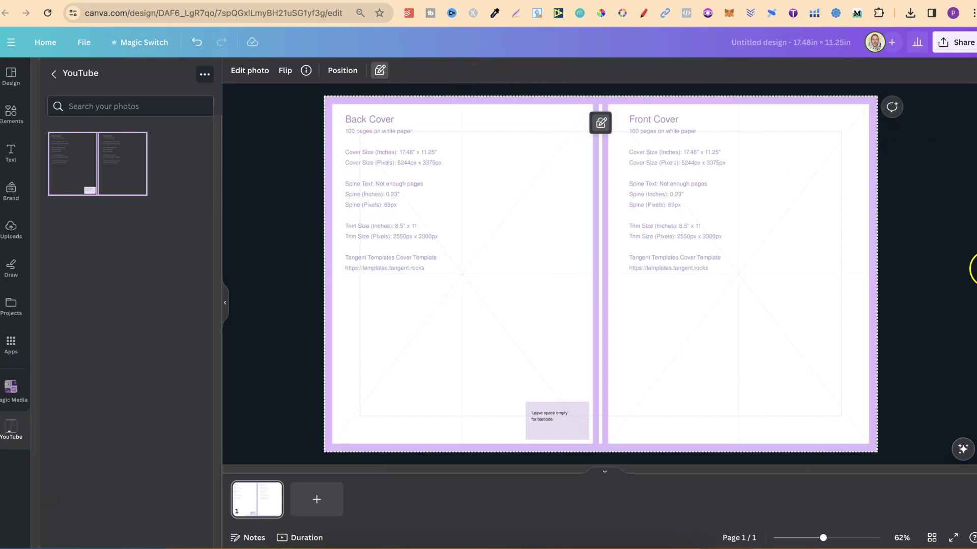
left_click(936, 264)
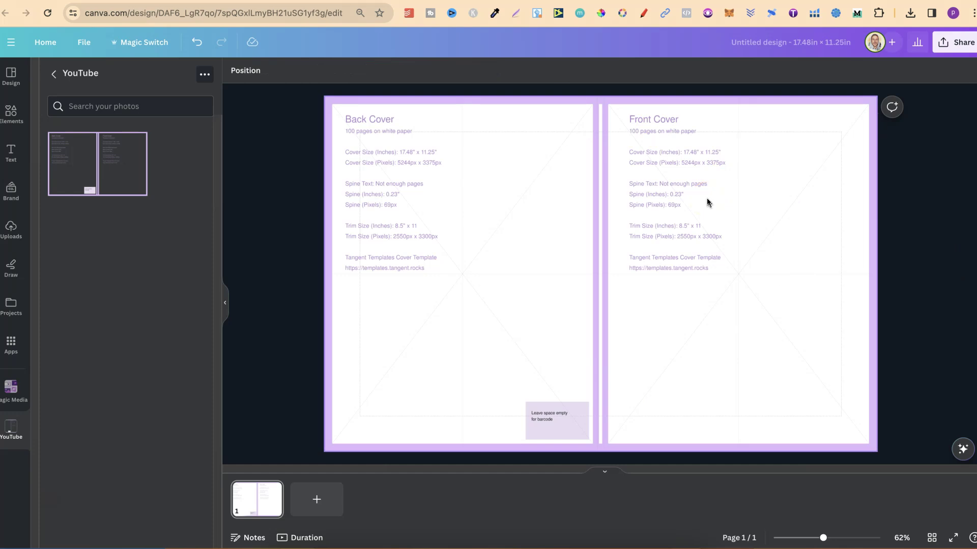
Compare the Tangent Templates cover template page with the options of Bookow's KDP Cover Template Generator form
left_click(676, 2)
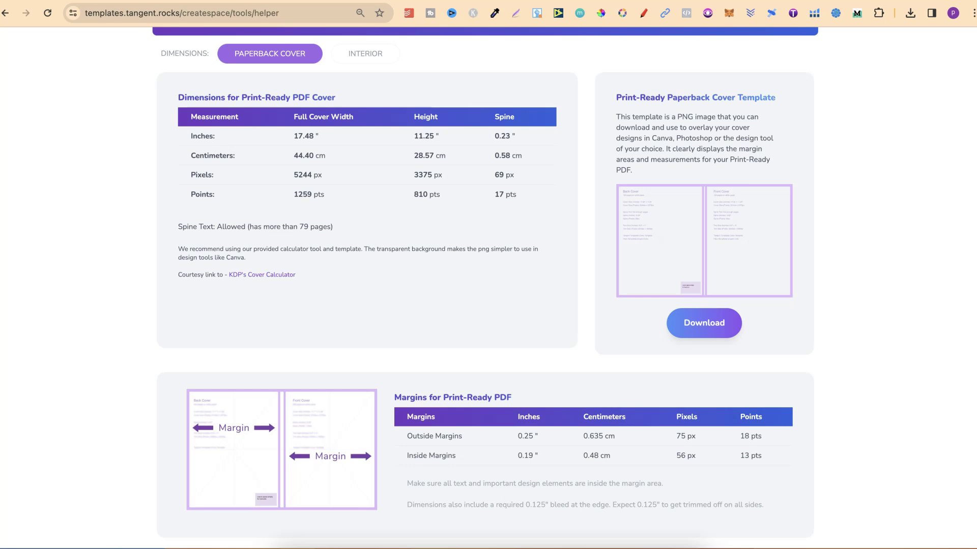
scroll(844, 151, "up", 1)
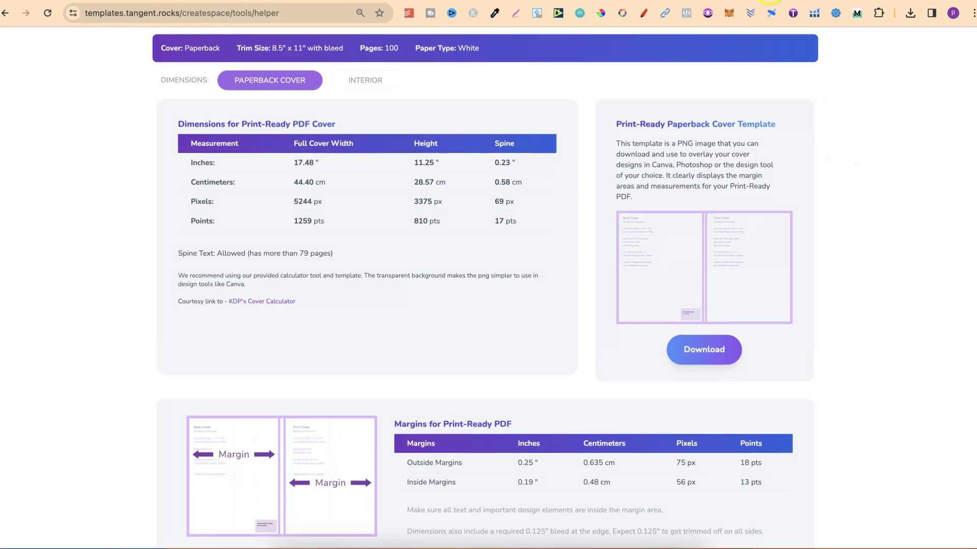
left_click(760, 1)
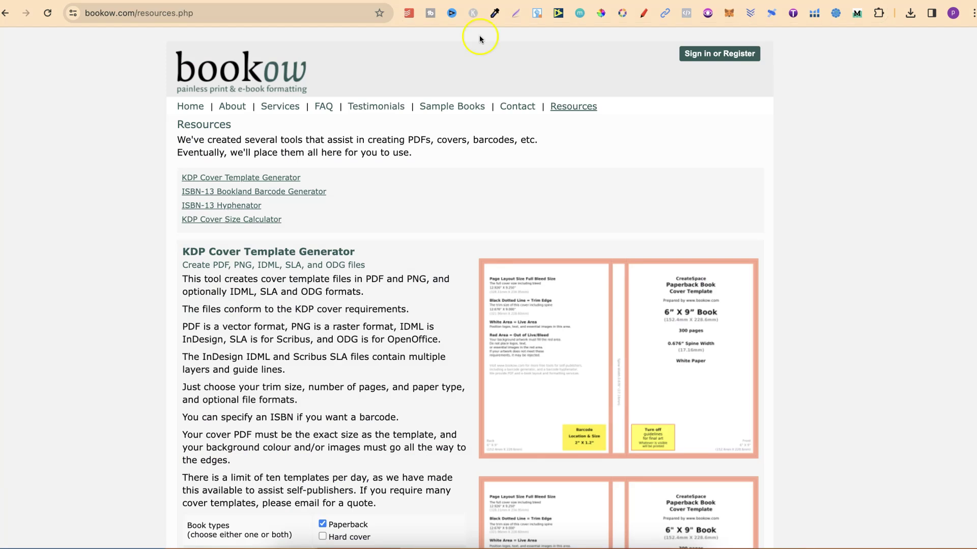
scroll(818, 235, "down", 4)
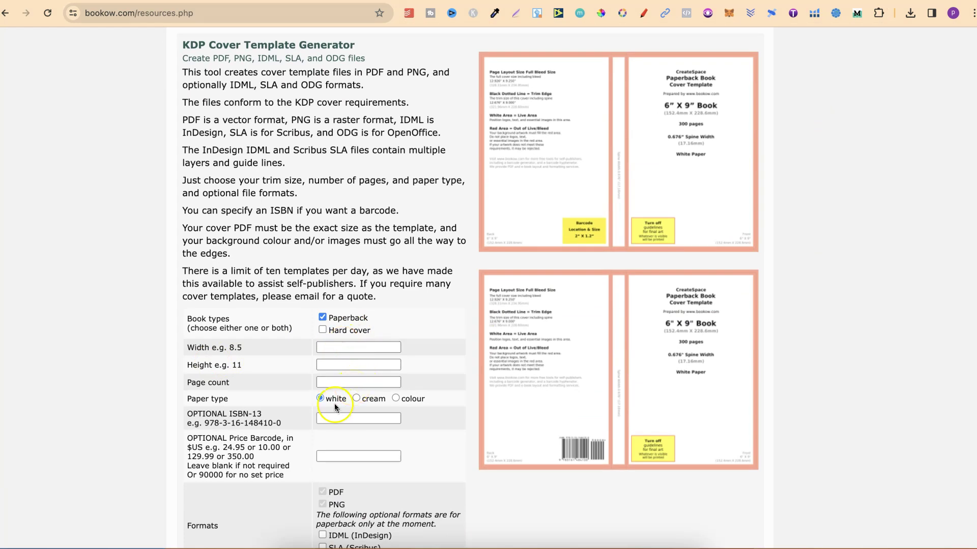
scroll(804, 450, "down", 5)
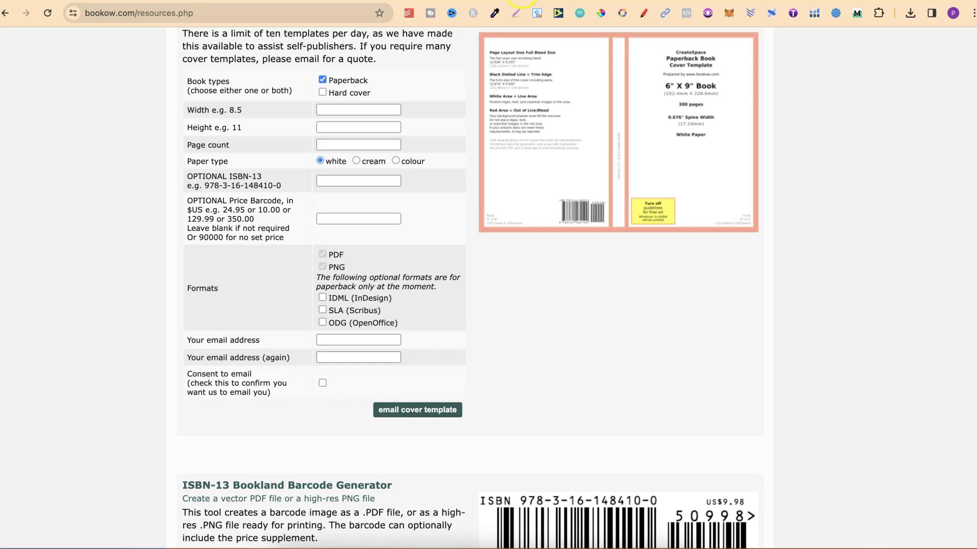
Download all the enlarged pattern images from bigjpg as bigjpg.zip, then extract it and open the bigjpg folder
left_click(593, 1)
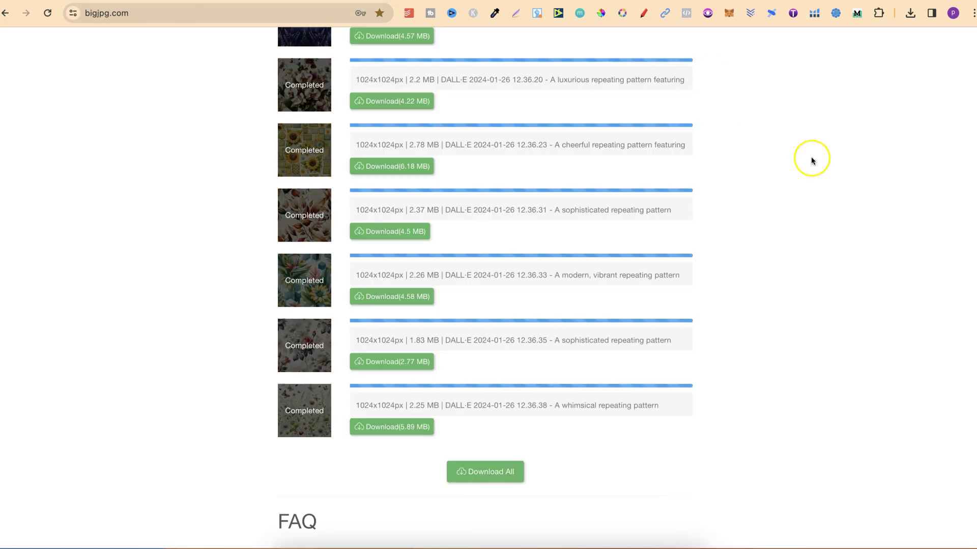
scroll(811, 160, "up", 5)
scroll(810, 160, "down", 4)
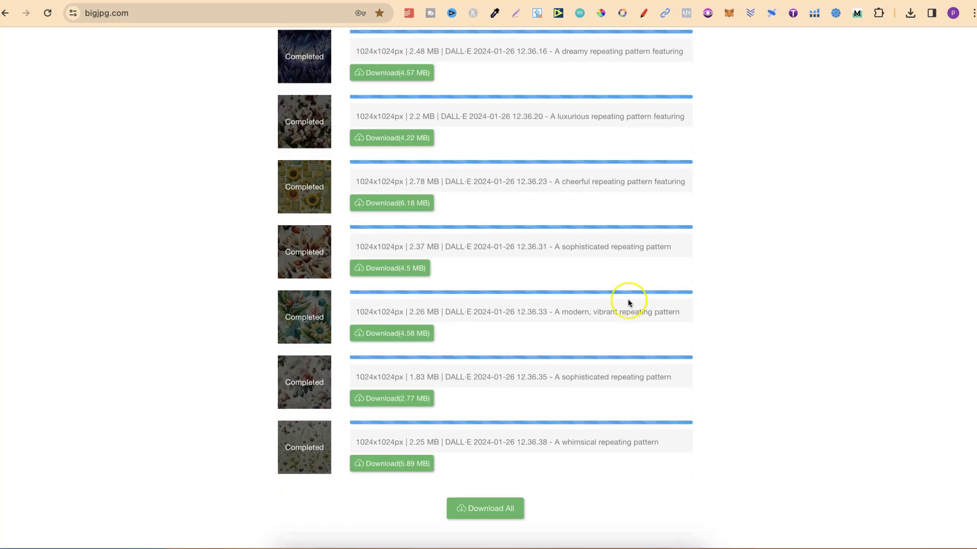
left_click(487, 506)
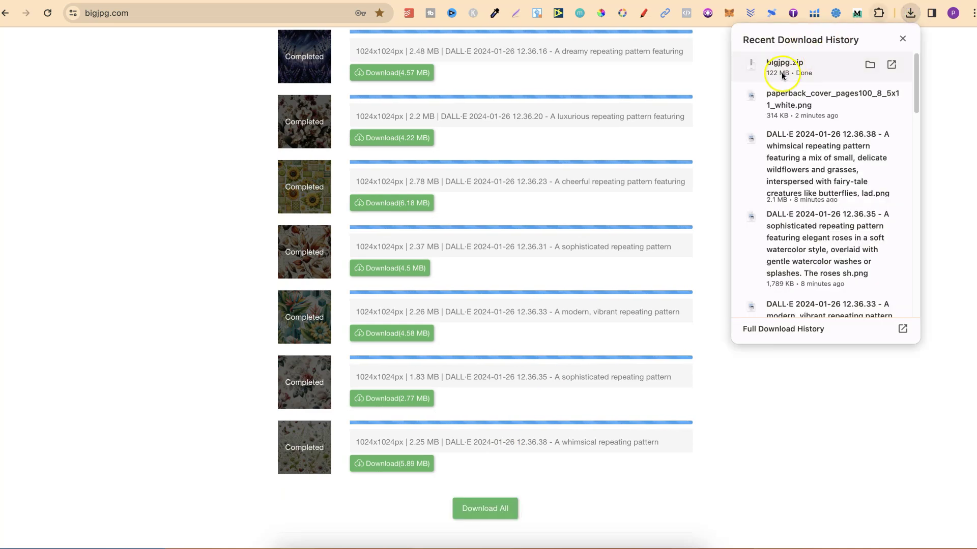
left_click(783, 74)
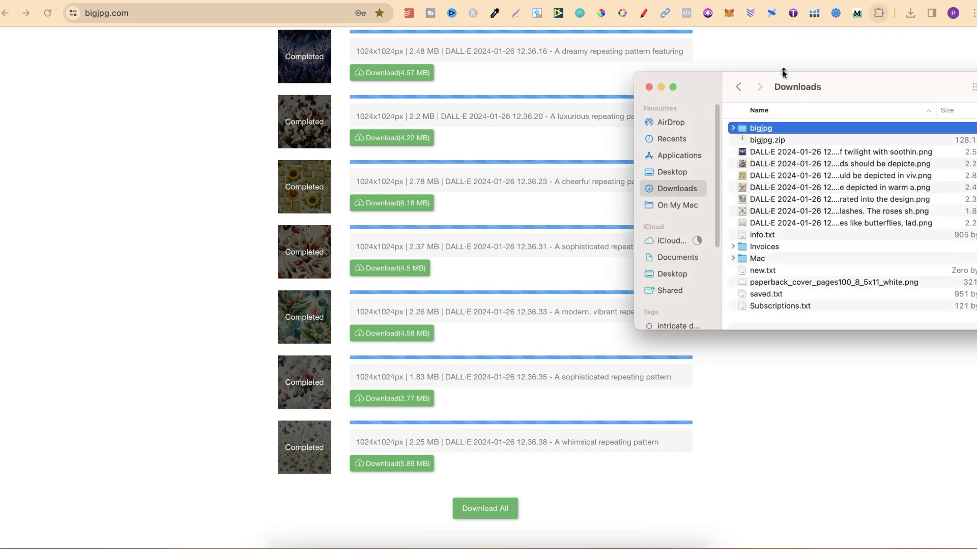
left_click(773, 128)
double_click(773, 128)
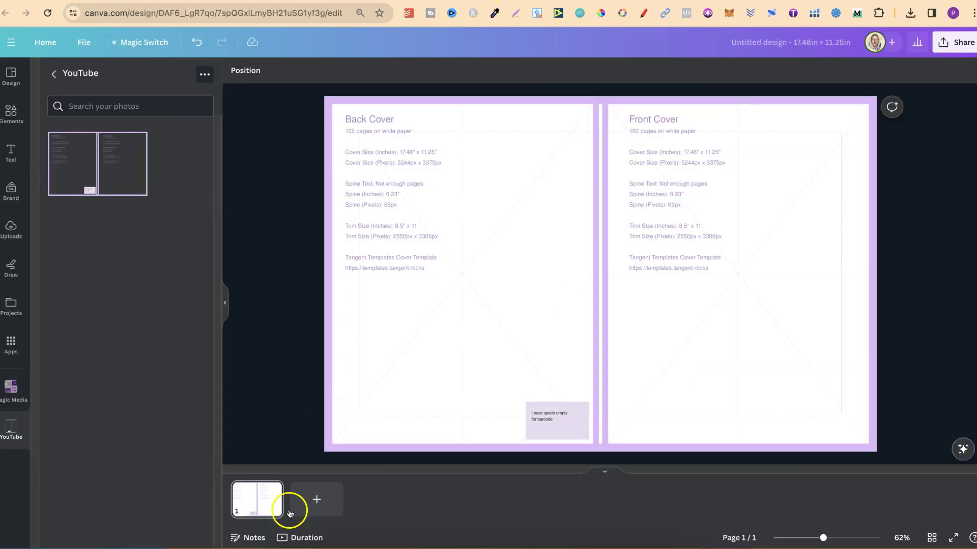
Upload the seven upscaled pattern images from the bigjpg folder to the YouTube folder in Canva
left_click(287, 544)
left_click(718, 180)
left_click_drag(729, 128, 734, 212)
left_click_drag(827, 180, 174, 237)
left_click_drag(867, 174, 222, 227)
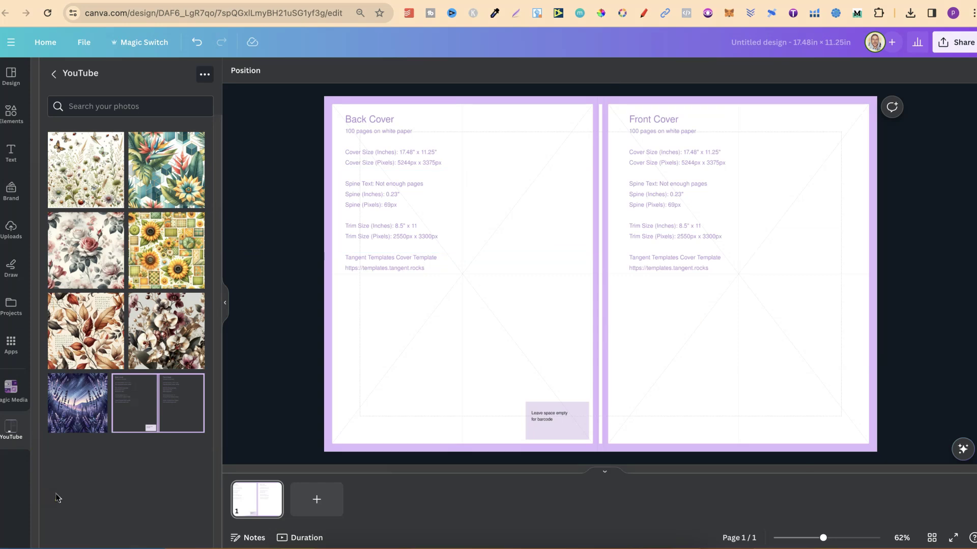
Add a rectangle and reshape it into a narrow vertical strip over the spine, stretched up to the page's upper edge
left_click(643, 298)
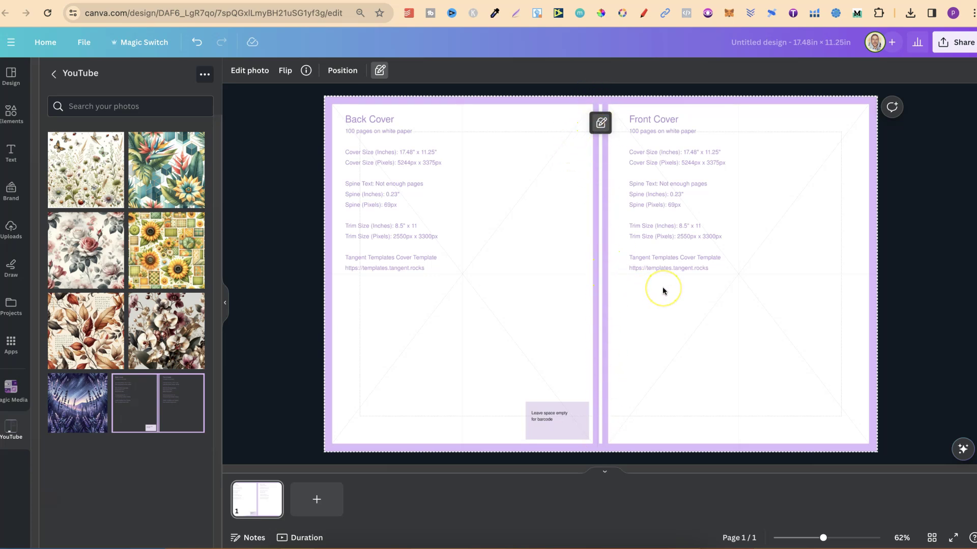
key("r")
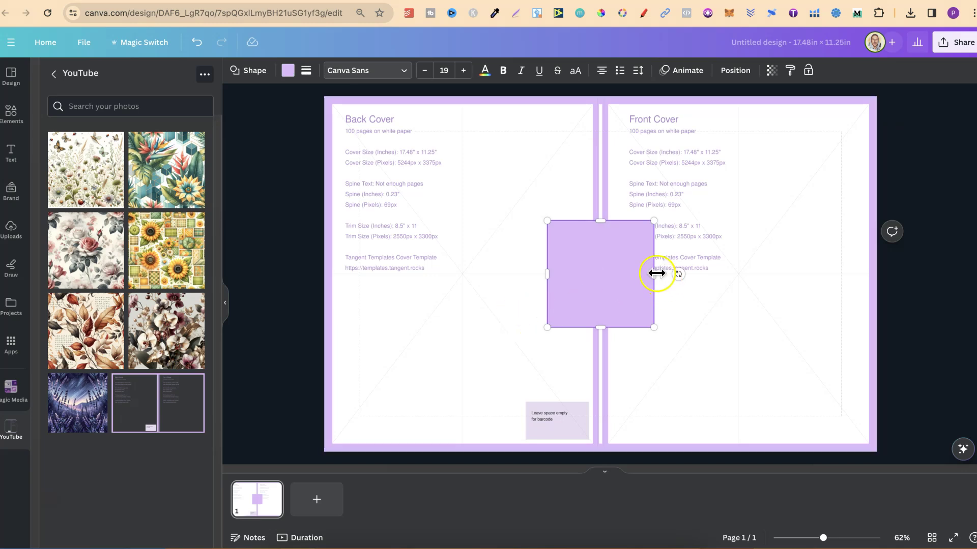
left_click_drag(652, 274, 610, 274)
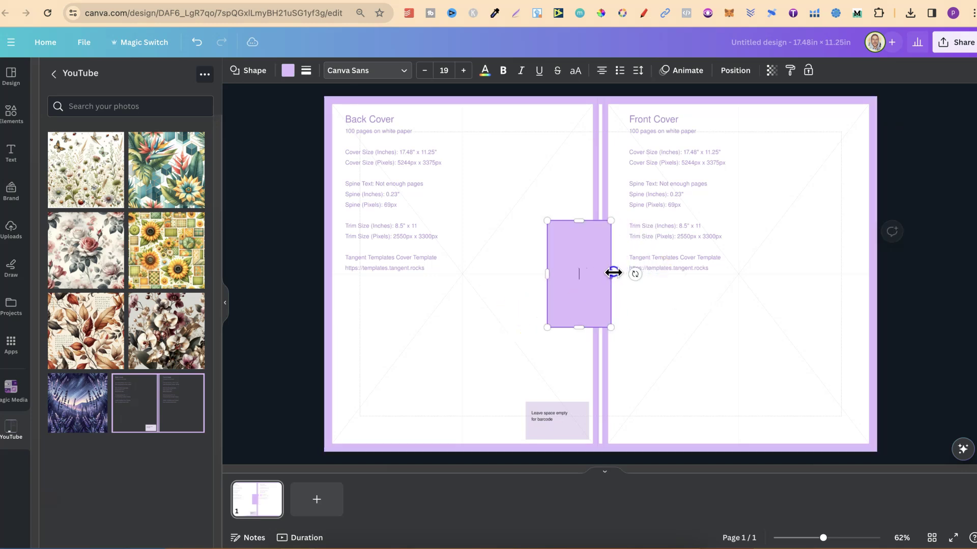
left_click(557, 273)
left_click_drag(544, 273, 590, 273)
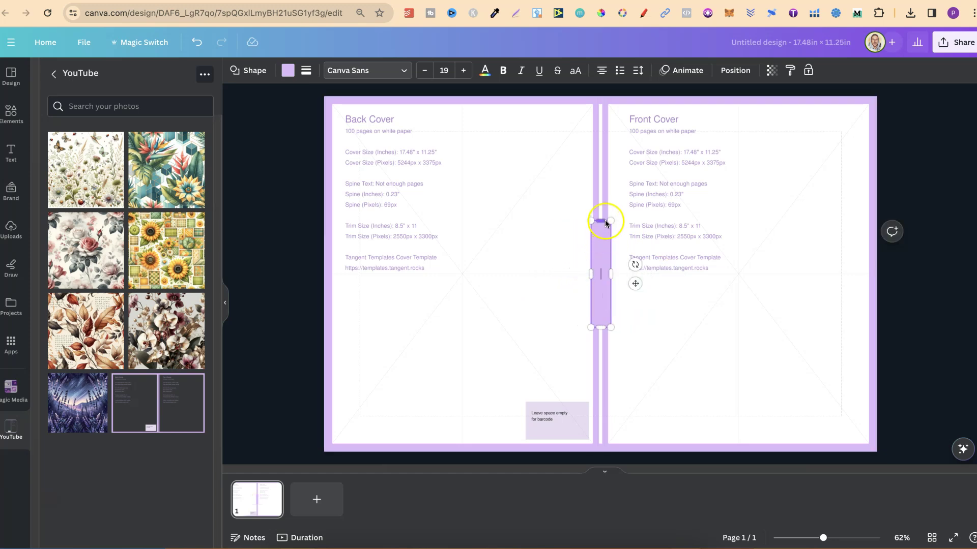
left_click_drag(602, 220, 608, 95)
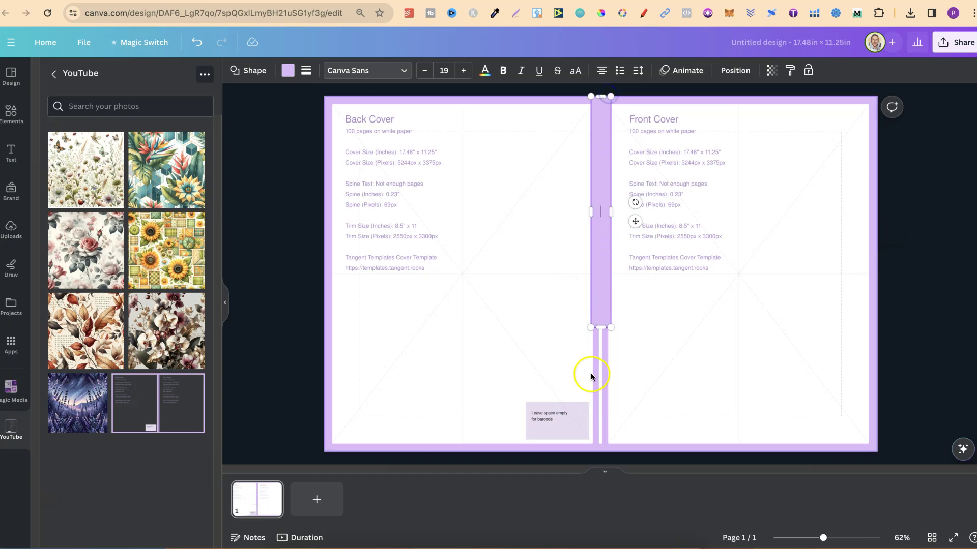
left_click_drag(601, 327, 605, 414)
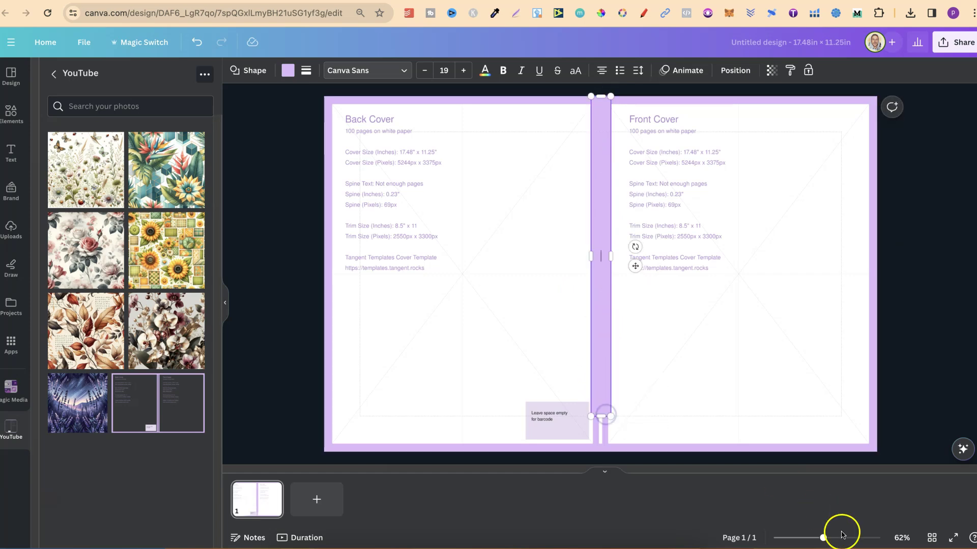
Fit the strip's width to the template's spine and extend both its ends slightly beyond the page edges
left_click_drag(824, 538, 855, 539)
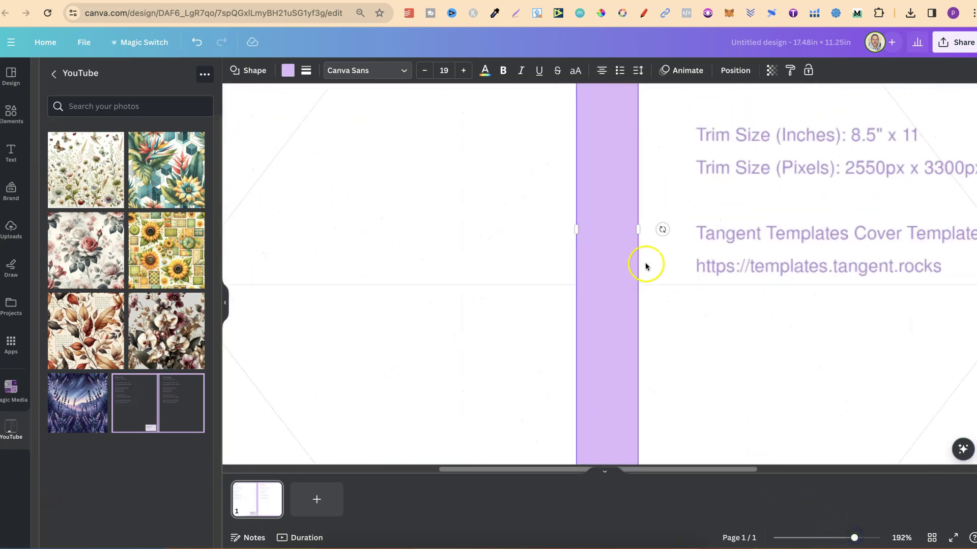
left_click_drag(637, 232, 580, 229)
scroll(726, 304, "down", 5)
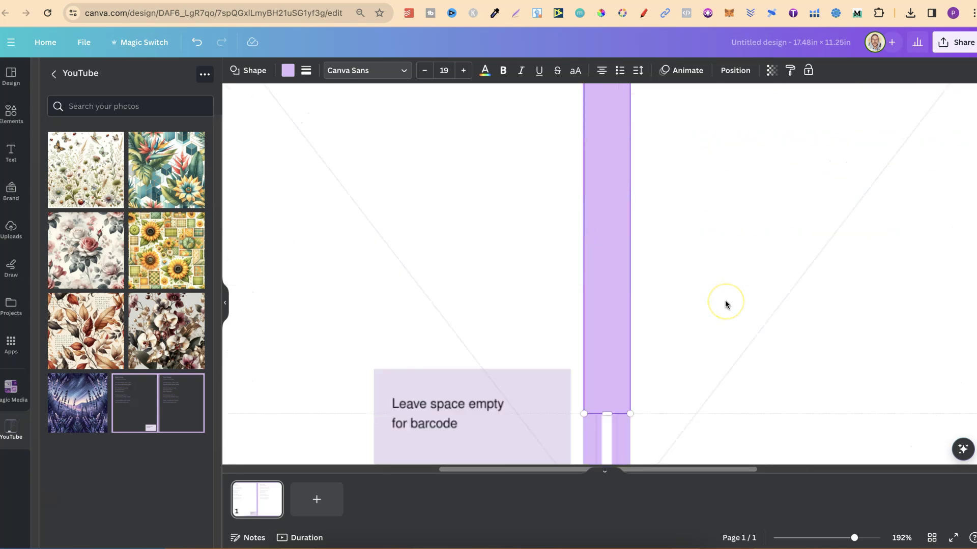
left_click_drag(608, 341, 606, 460)
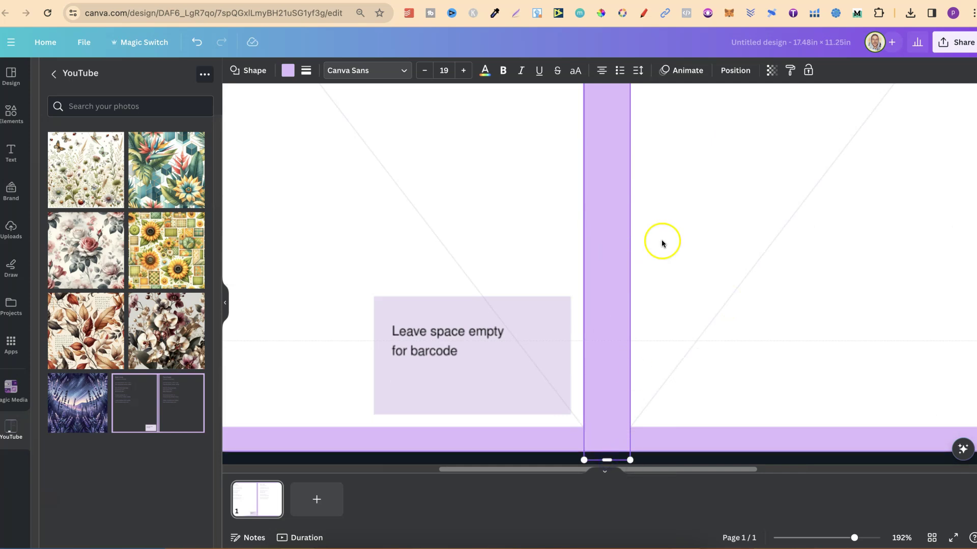
scroll(662, 246, "up", 5)
left_click_drag(606, 94, 606, 89)
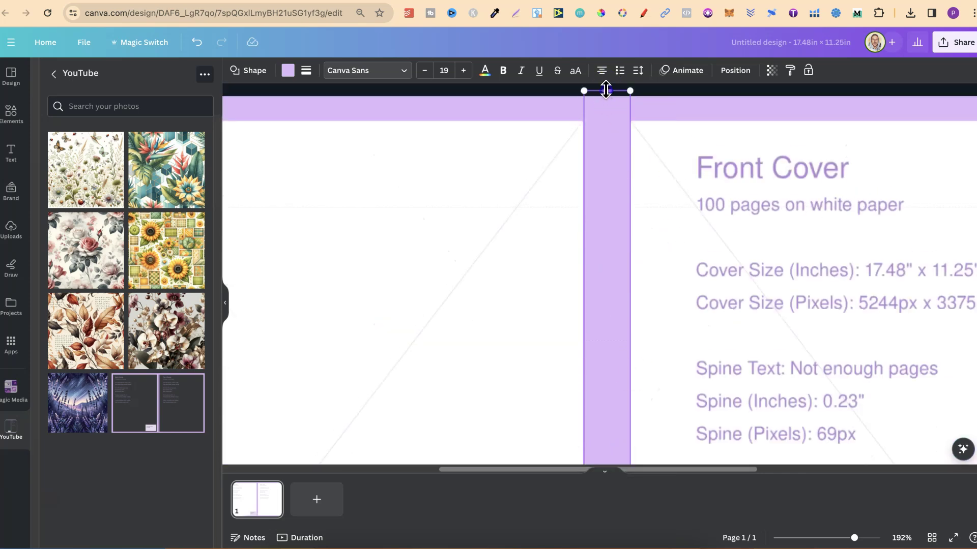
Fit the page back in view and recolour the spine strip black
left_click(898, 542)
left_click(894, 486)
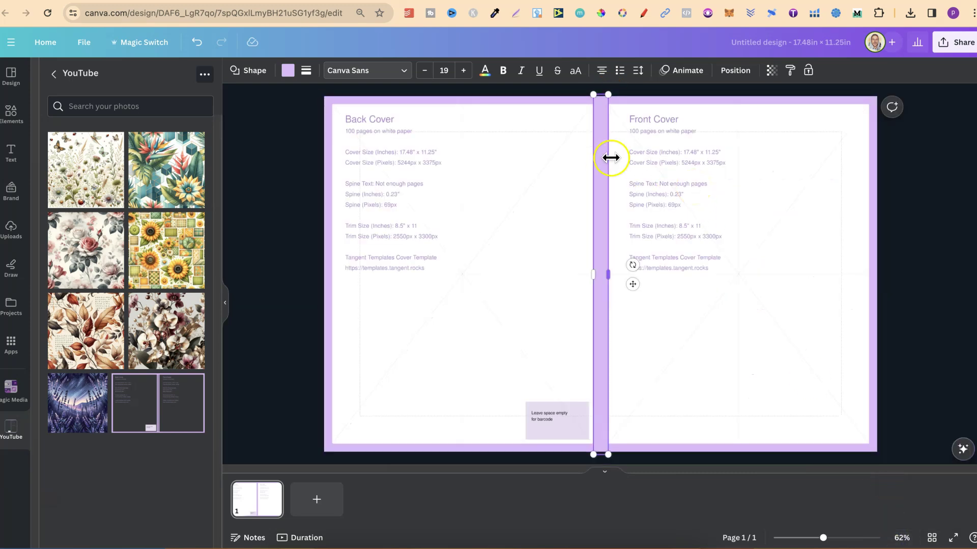
left_click(289, 73)
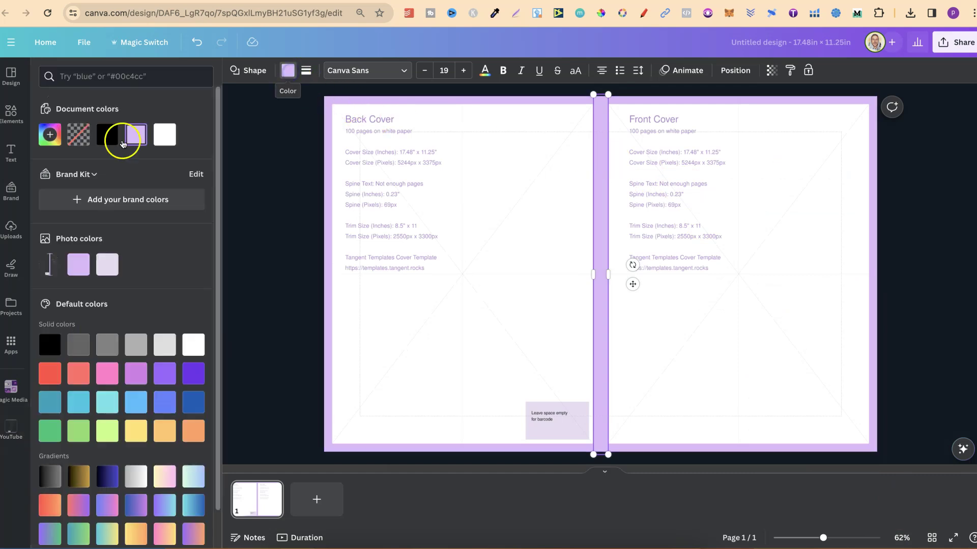
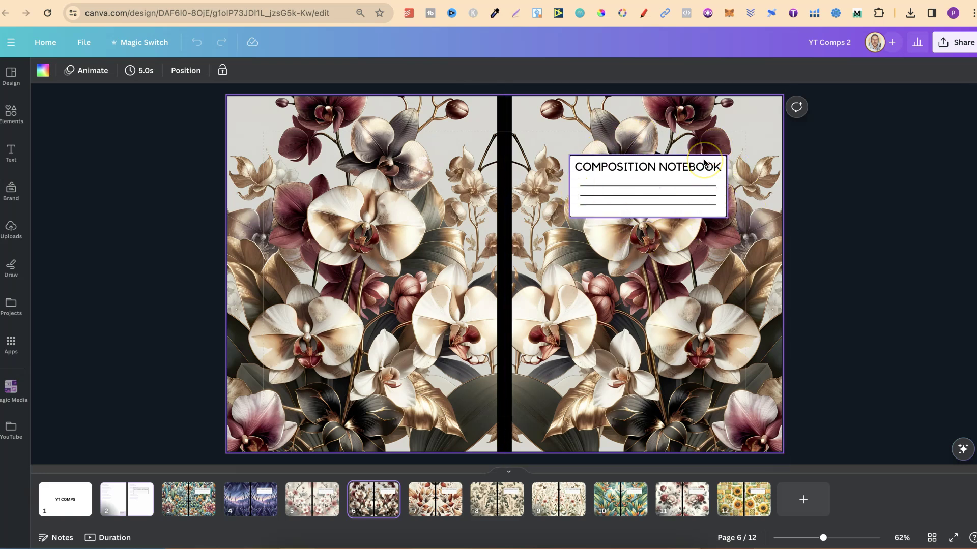
key("ctrl+Tab")
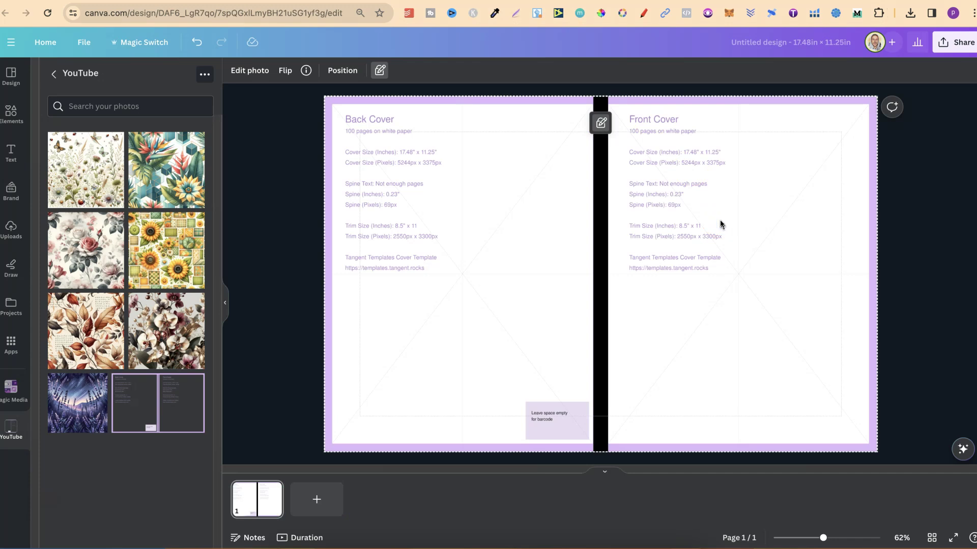
Add another rectangle to the upper part of the front cover and resize it into a wide, low label box
key("r")
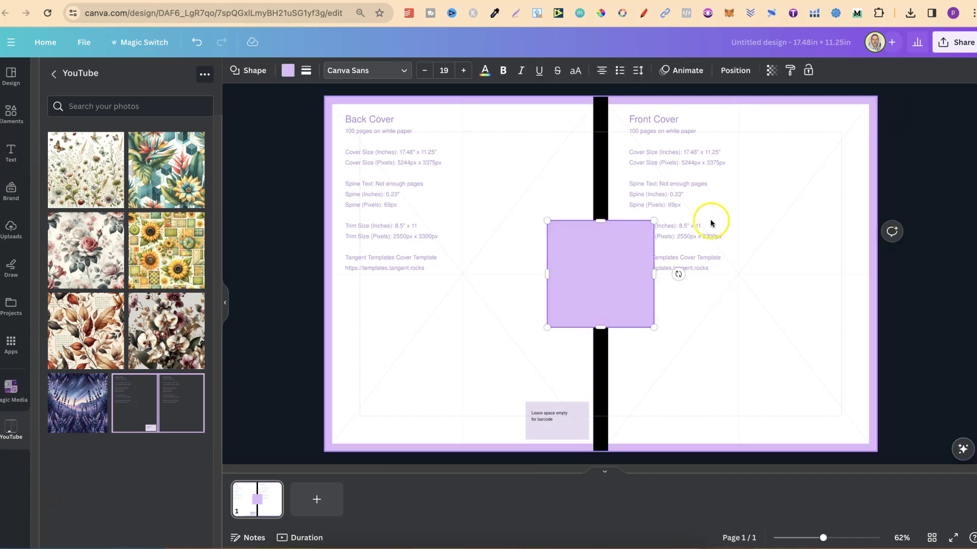
left_click_drag(596, 266, 693, 183)
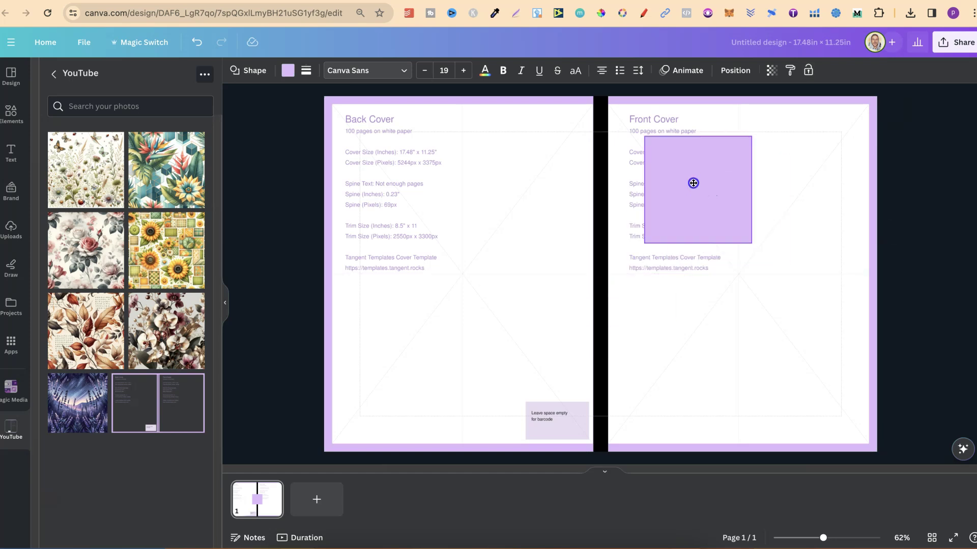
left_click_drag(751, 188, 835, 187)
left_click_drag(749, 241, 751, 205)
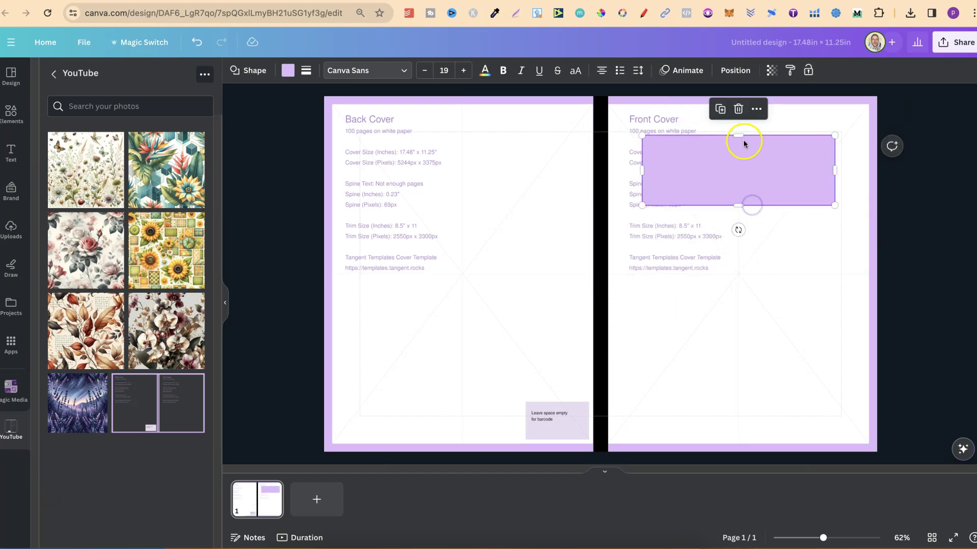
left_click_drag(742, 136, 742, 141)
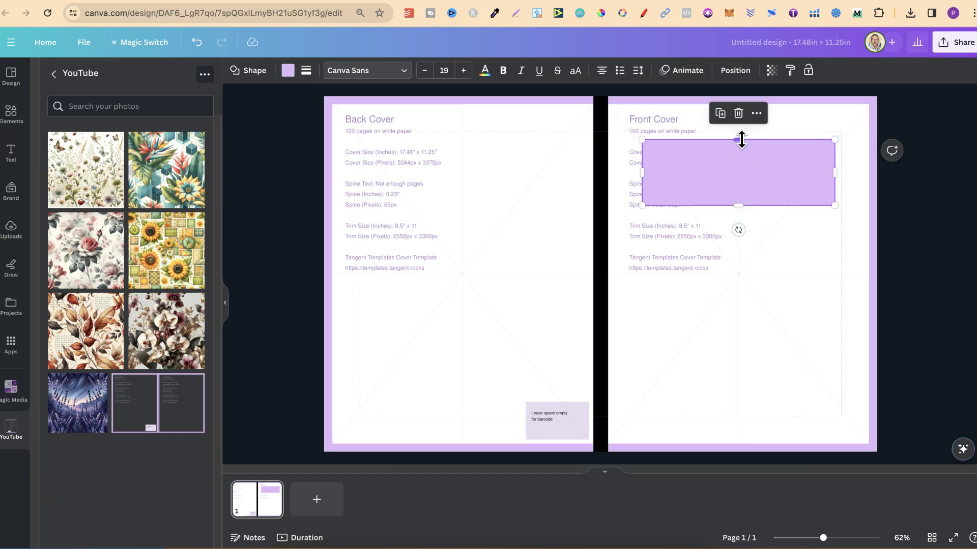
Fill the label box with white #ffffff and give it a solid border of weight 4 with corner rounding 44
left_click(288, 70)
left_click(167, 134)
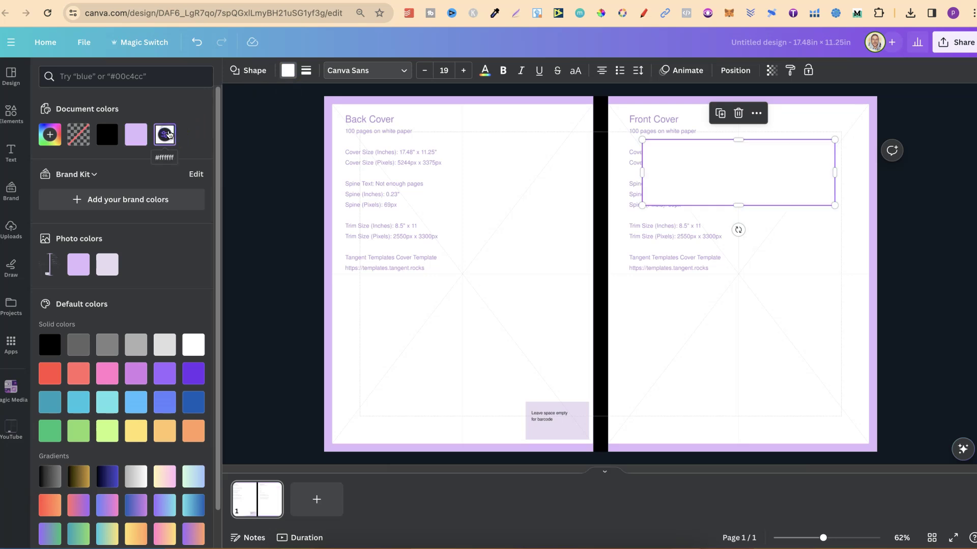
left_click(307, 74)
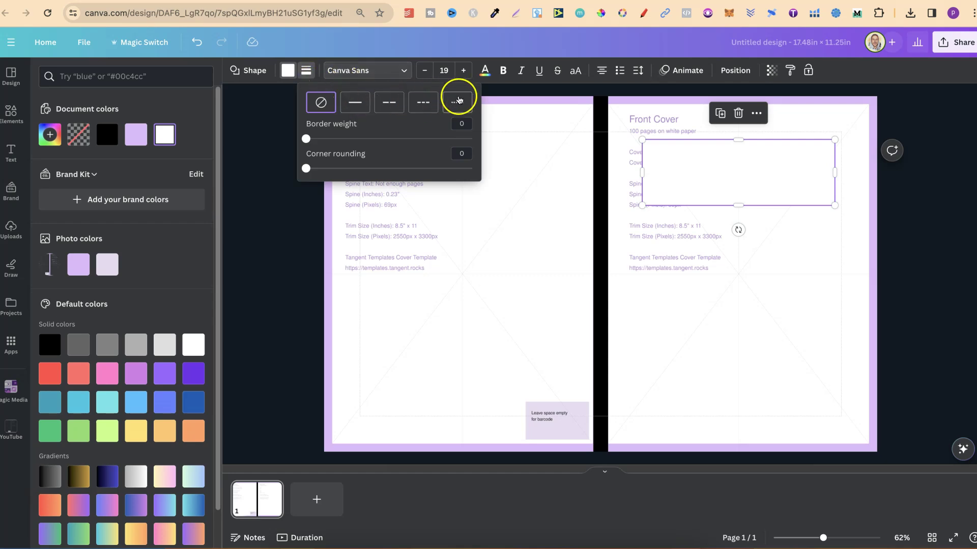
left_click(356, 102)
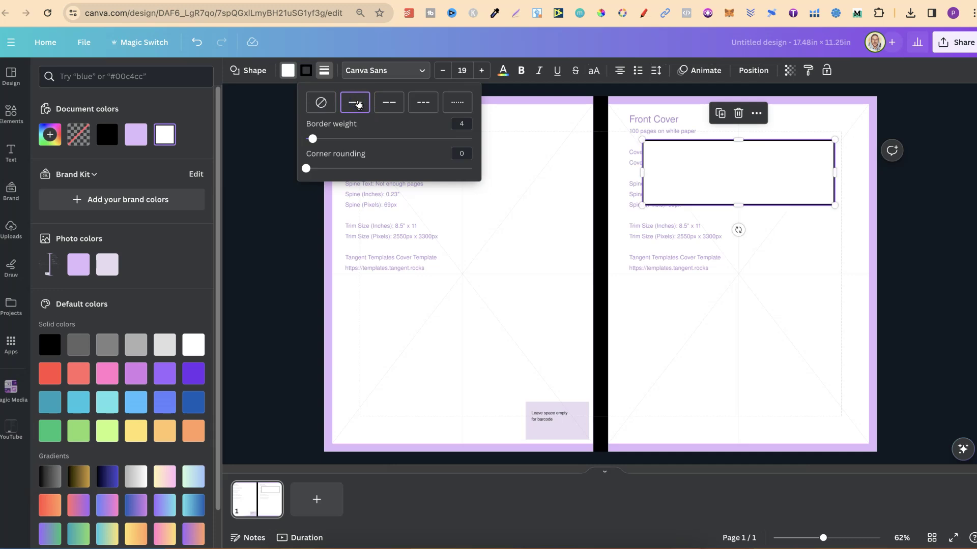
left_click(307, 169)
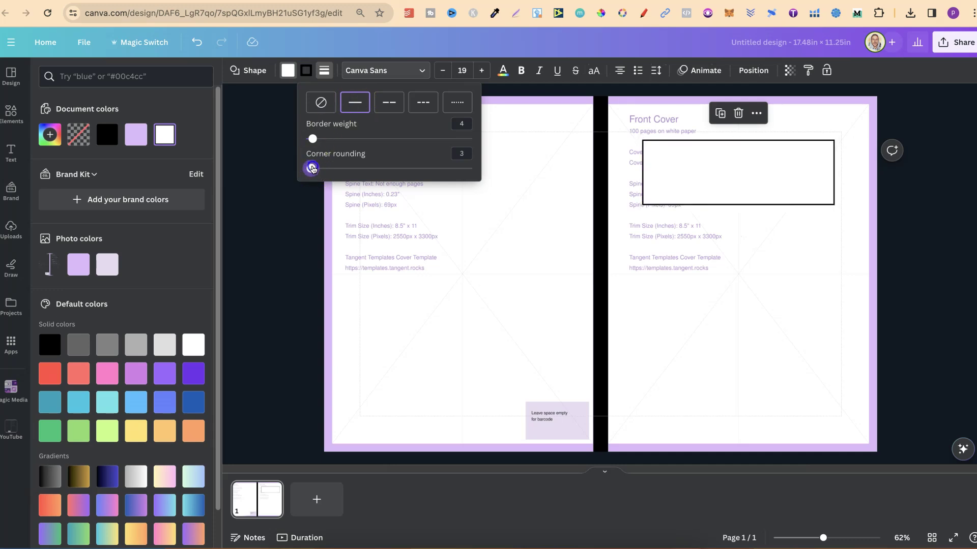
left_click_drag(337, 168, 379, 166)
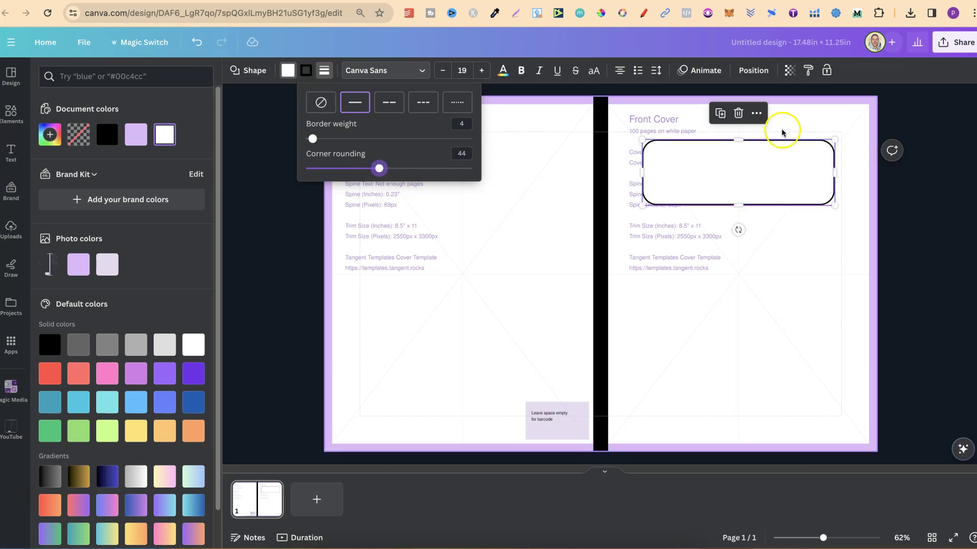
Make the label box slightly narrower and taller and reposition it within the front cover's upper safe area
left_click_drag(745, 178, 747, 185)
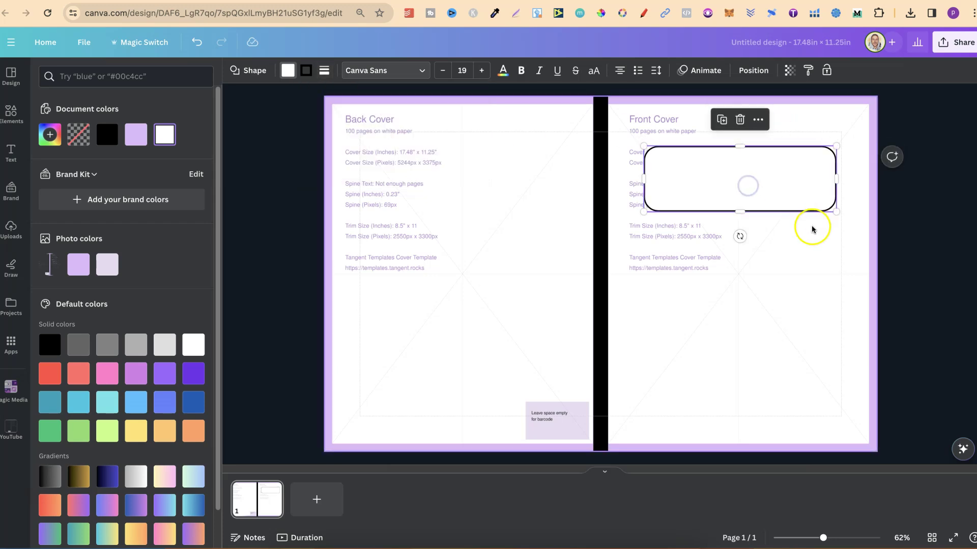
left_click_drag(836, 210, 825, 215)
left_click_drag(784, 182, 794, 178)
left_click(725, 186)
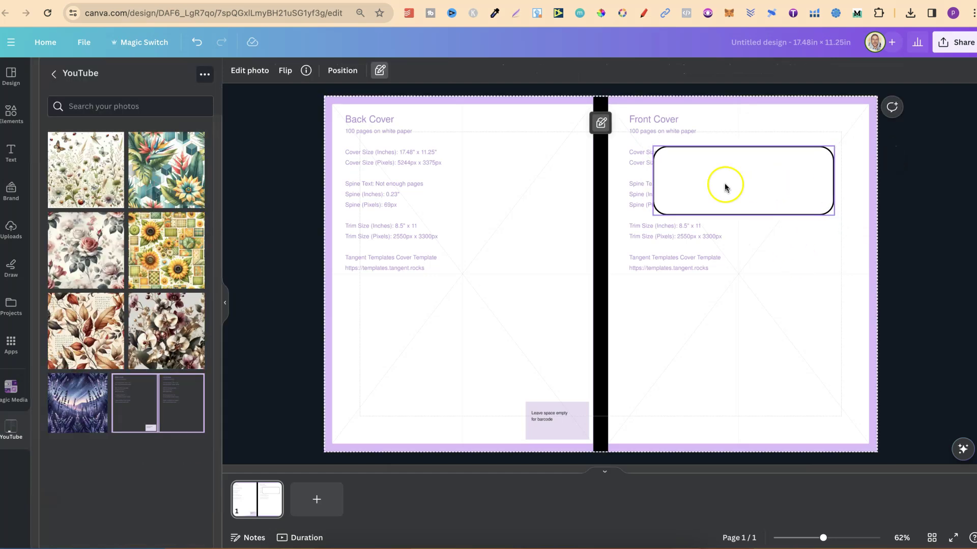
left_click(725, 186)
left_click(749, 182)
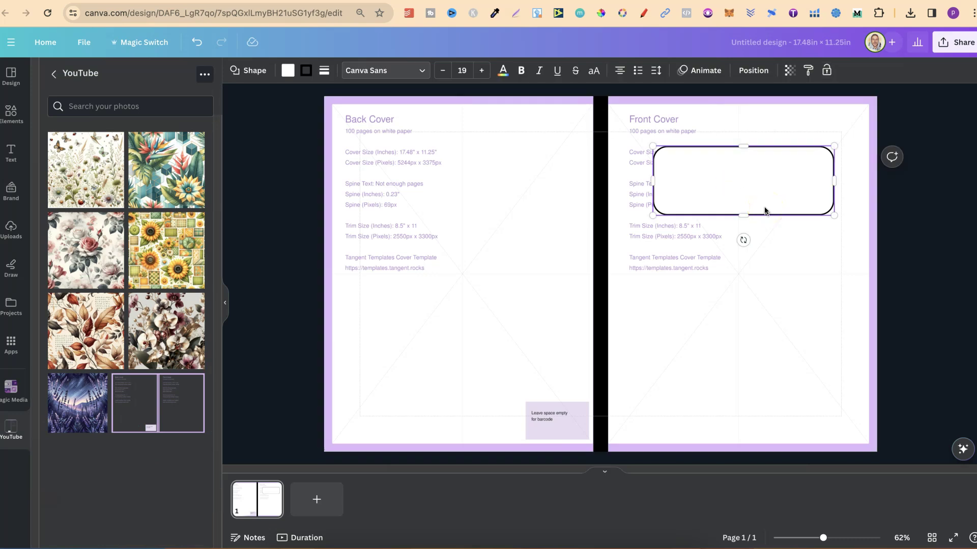
left_click(746, 184)
Add a text box in the upper part of the label reading COMPOSITION NOTEBOOK
left_click(733, 351)
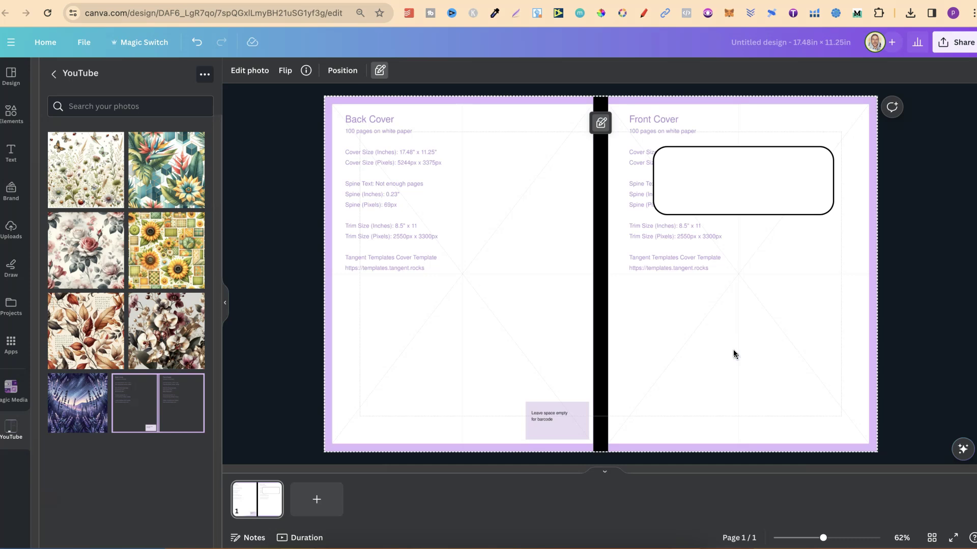
key("t")
left_click(609, 301)
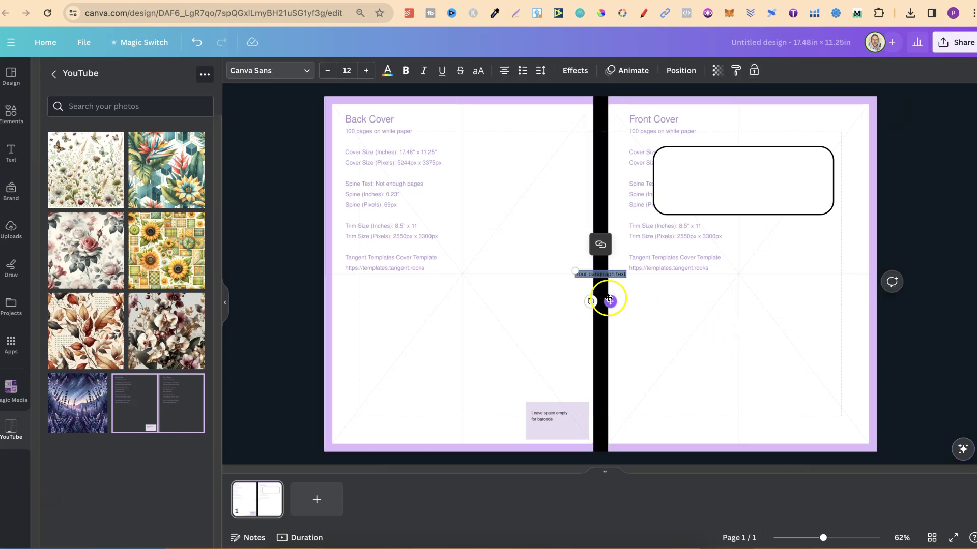
left_click_drag(617, 289, 746, 176)
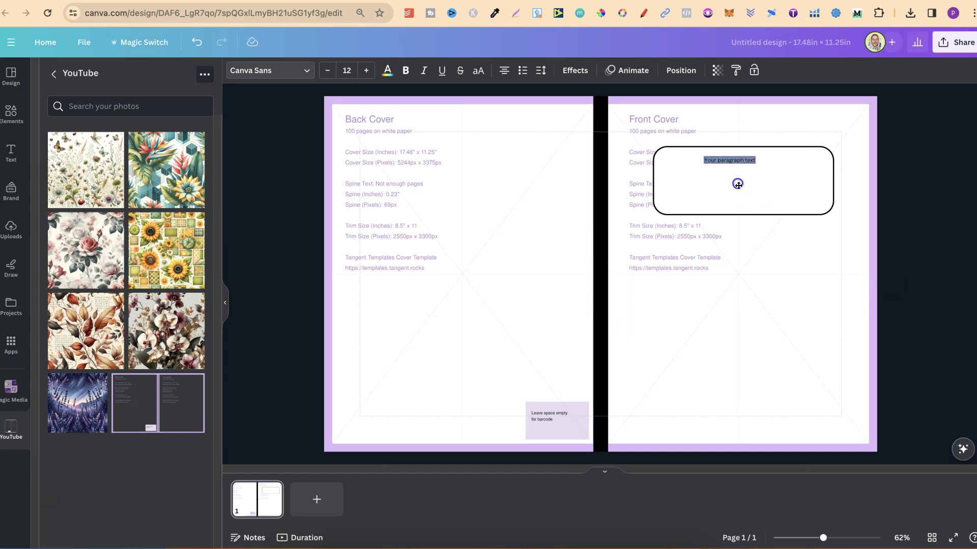
left_click(730, 160)
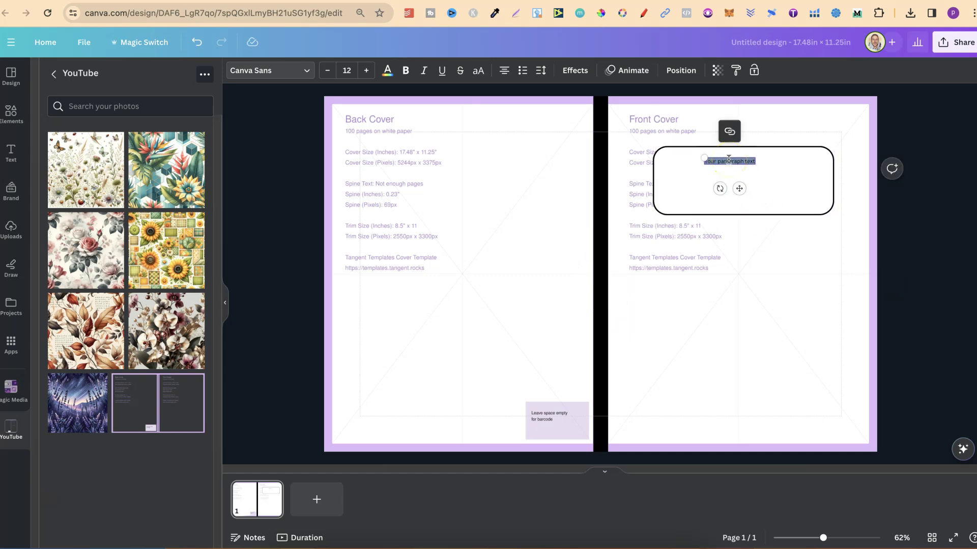
type("COMPOSITION NOTEBOOK")
left_click(771, 168)
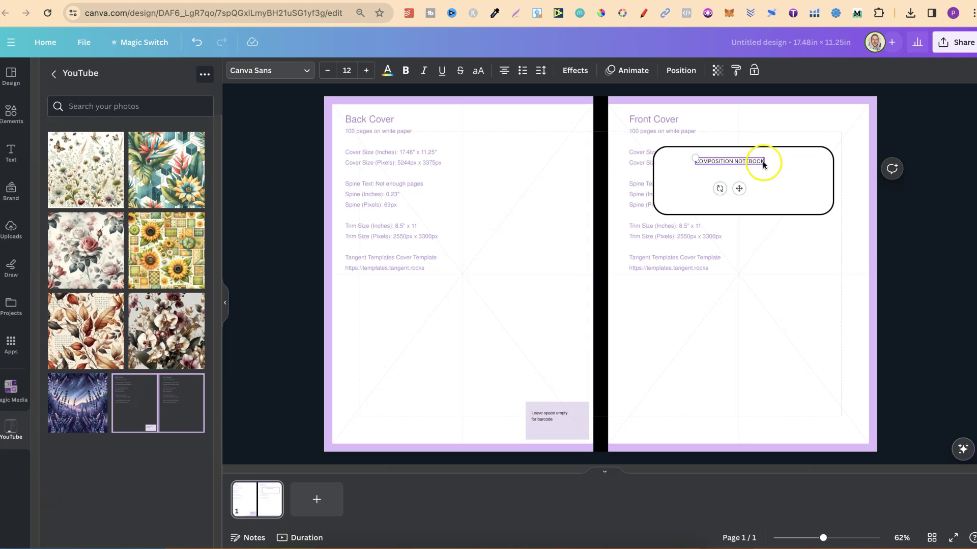
Enlarge the COMPOSITION NOTEBOOK title to font size 27.6 and position it across the label's upper part
left_click_drag(824, 538, 852, 538)
scroll(886, 353, "right", 3)
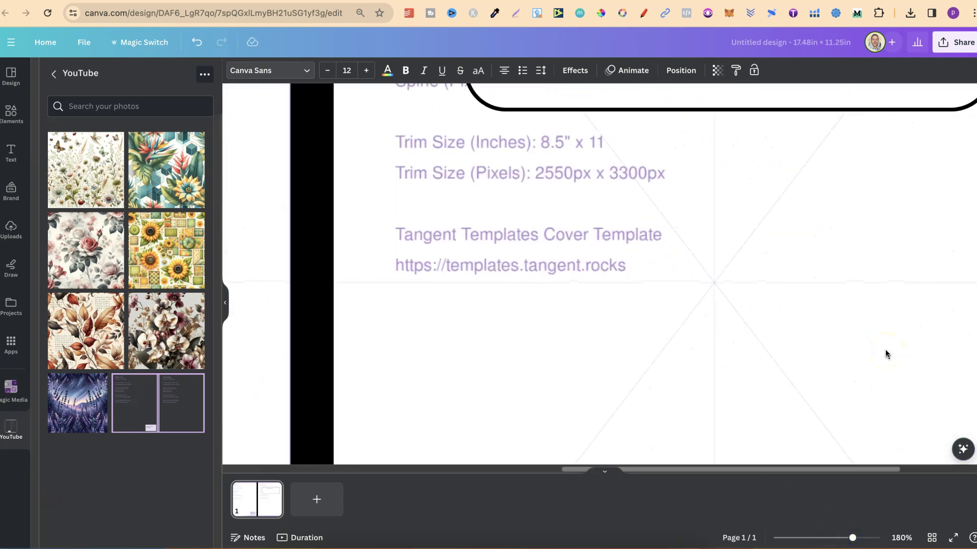
scroll(885, 353, "up", 5)
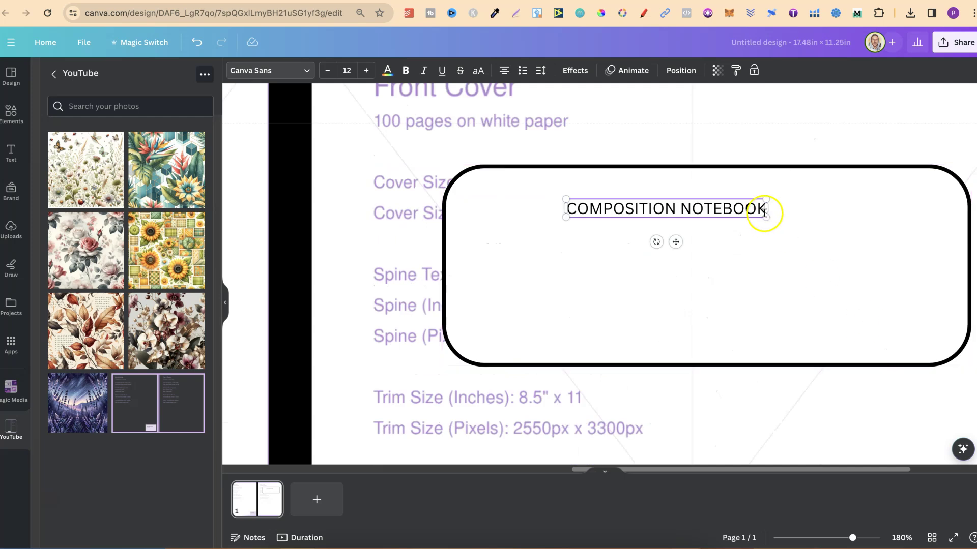
left_click_drag(765, 213, 926, 261)
left_click_drag(757, 257, 721, 247)
left_click_drag(529, 222, 480, 240)
left_click_drag(893, 227, 938, 235)
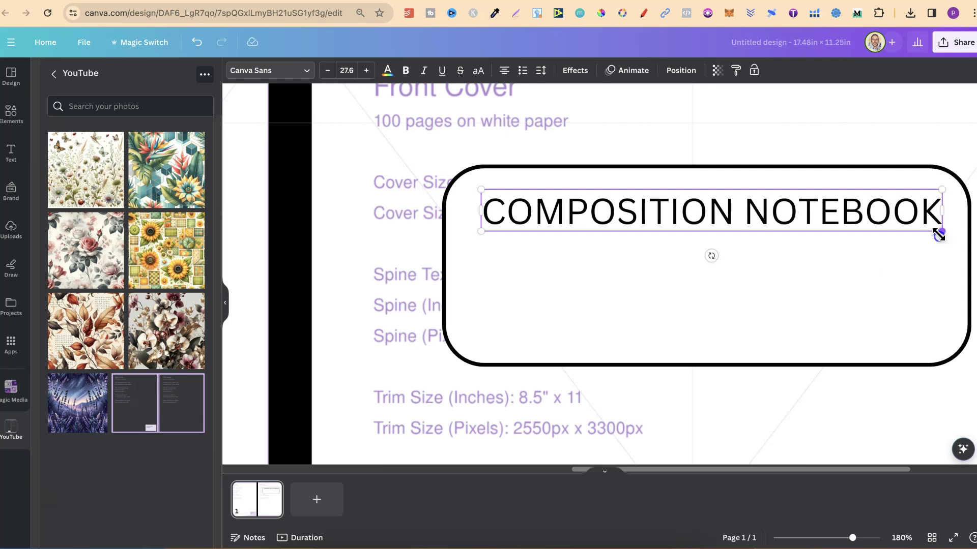
Browse the recently used and uploaded fonts for the COMPOSITION NOTEBOOK title
left_click(287, 72)
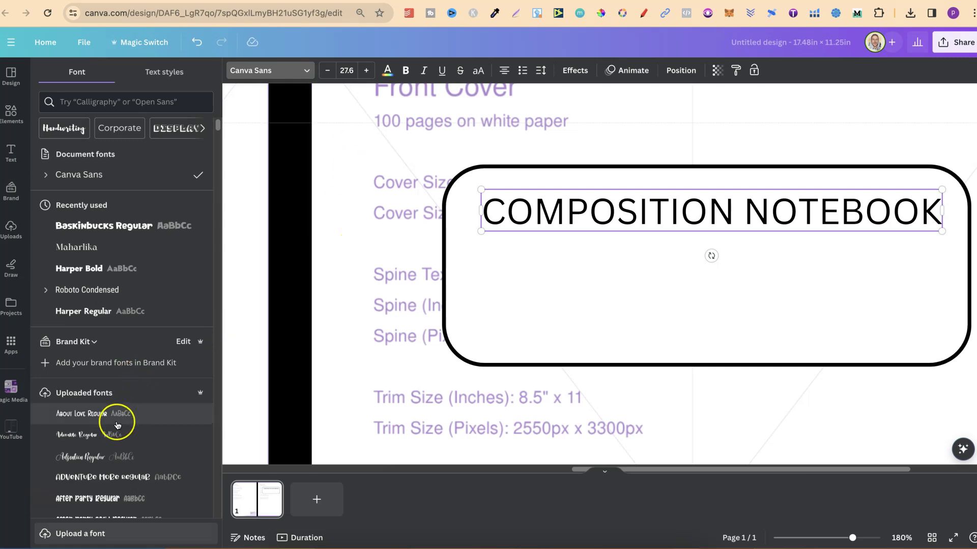
scroll(120, 427, "down", 3)
scroll(117, 426, "down", 1)
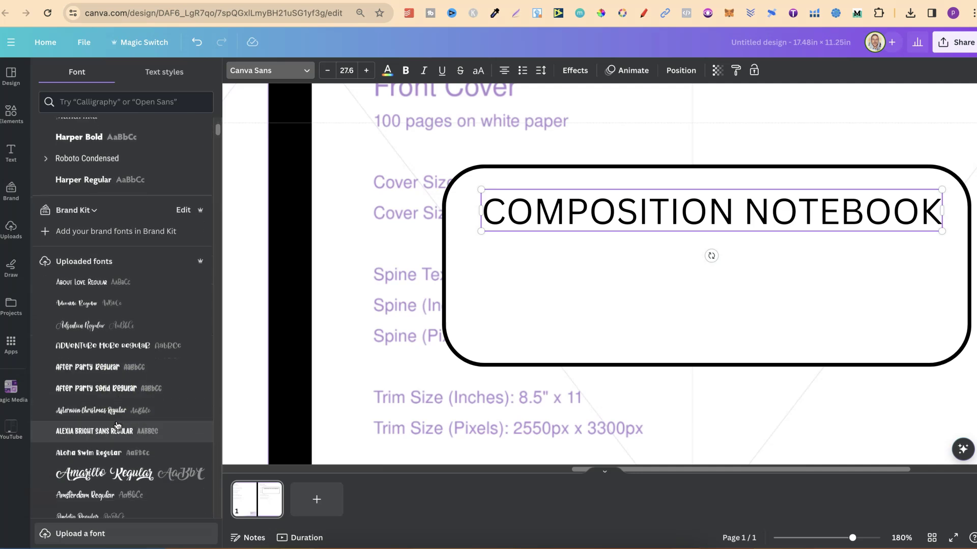
scroll(117, 426, "down", 4)
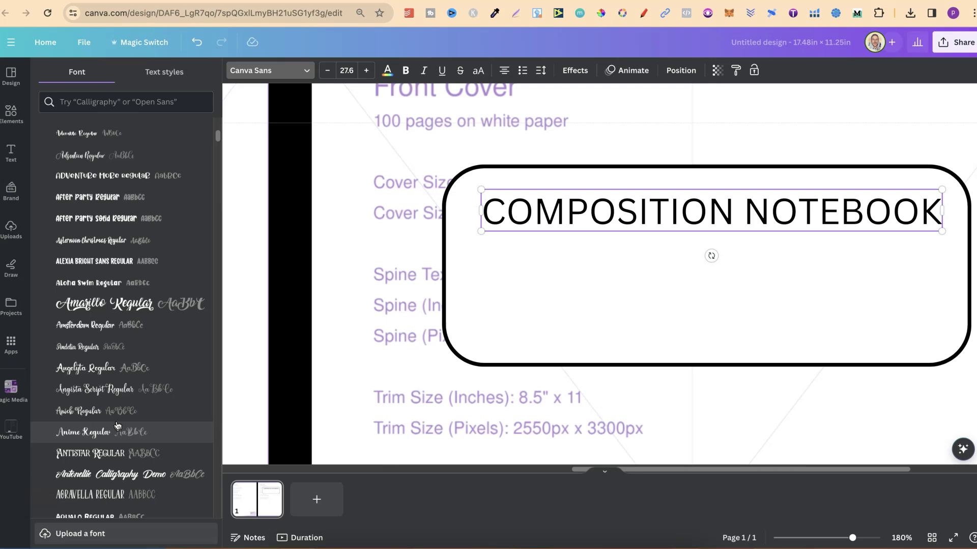
scroll(117, 425, "down", 6)
scroll(117, 426, "down", 2)
scroll(117, 426, "up", 15)
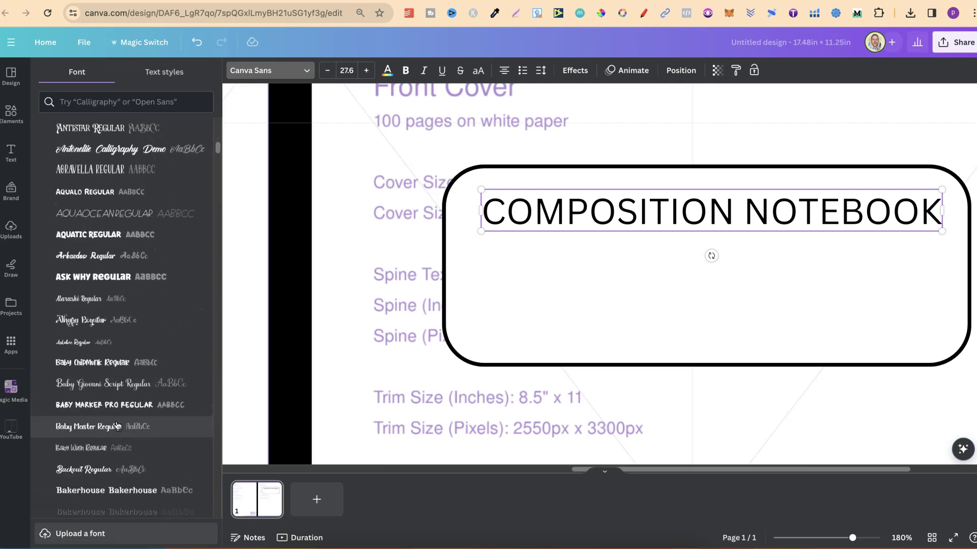
left_click(118, 417)
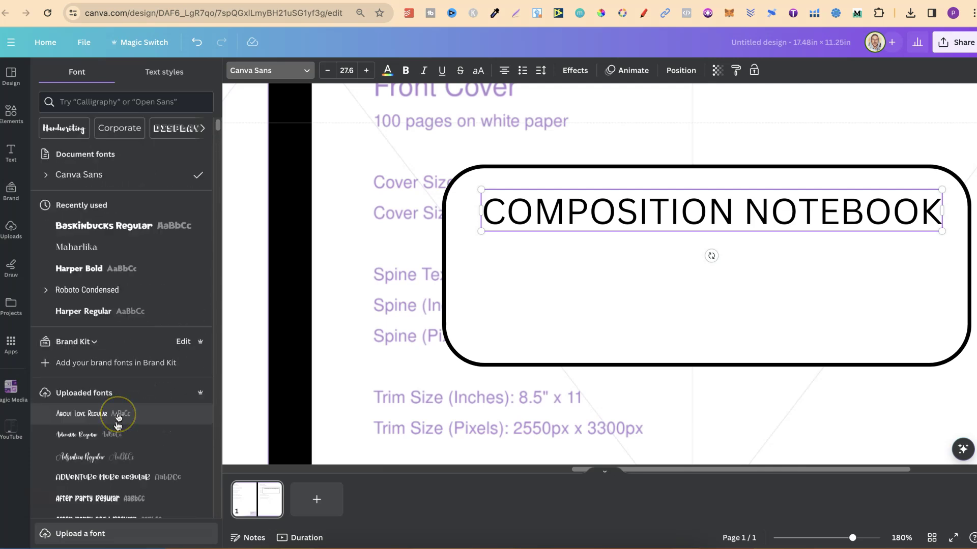
Change the COMPOSITION NOTEBOOK title's font to Rowdies from the Headings category
left_click(65, 132)
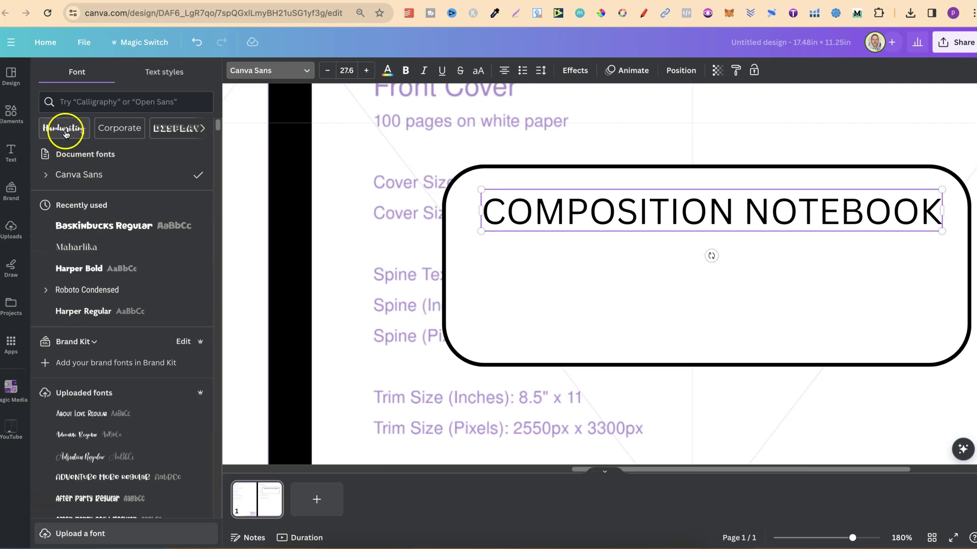
left_click(203, 130)
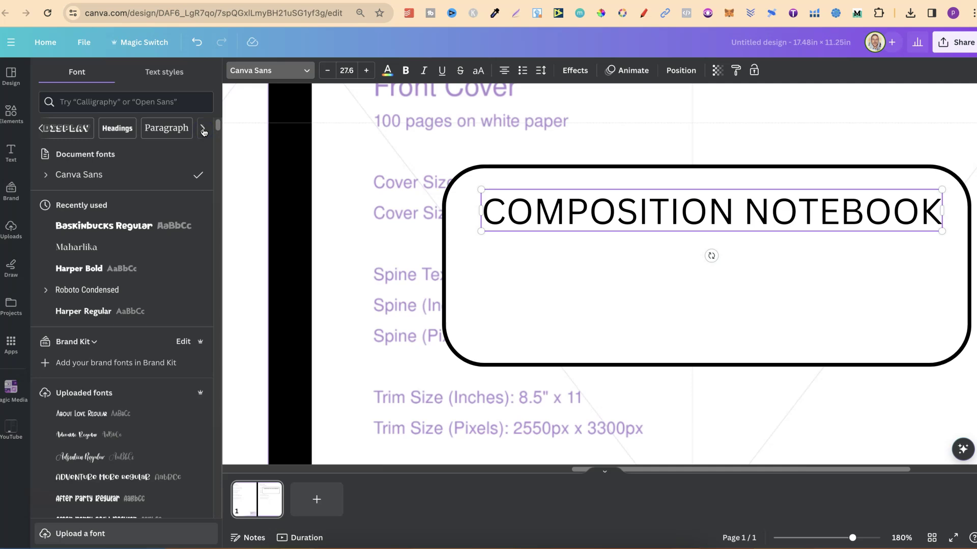
left_click(117, 128)
left_click(94, 282)
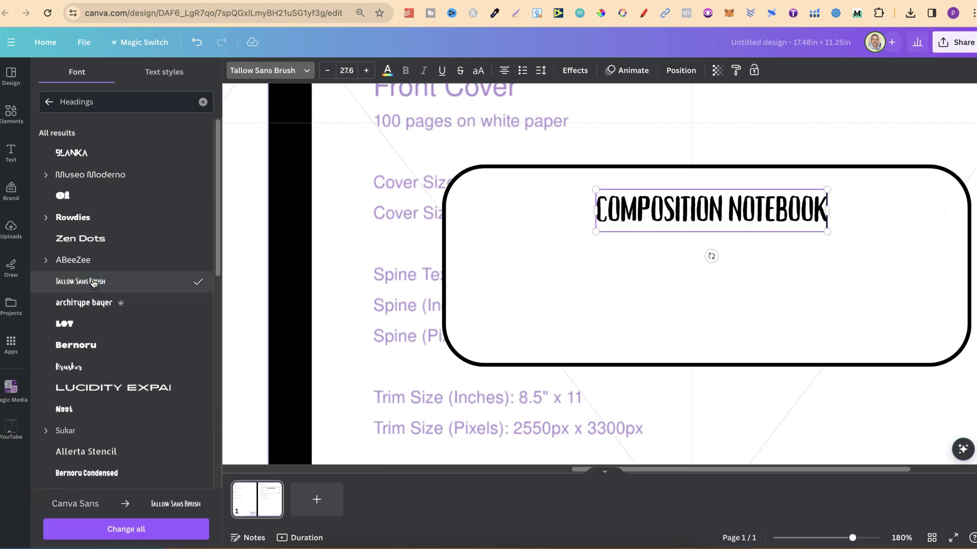
left_click(132, 228)
left_click(87, 218)
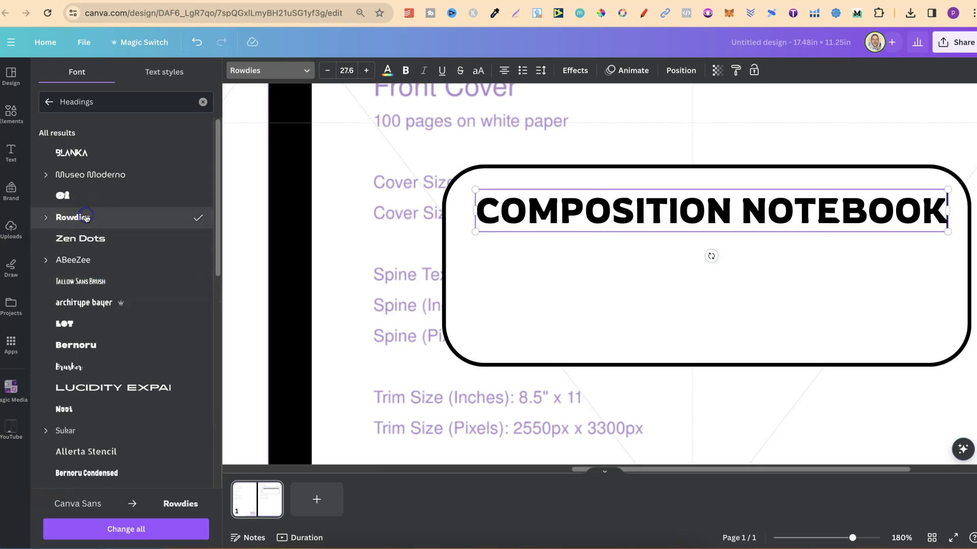
Fit the whole cover in view and move the title slightly higher within the label box
left_click(902, 538)
left_click(899, 489)
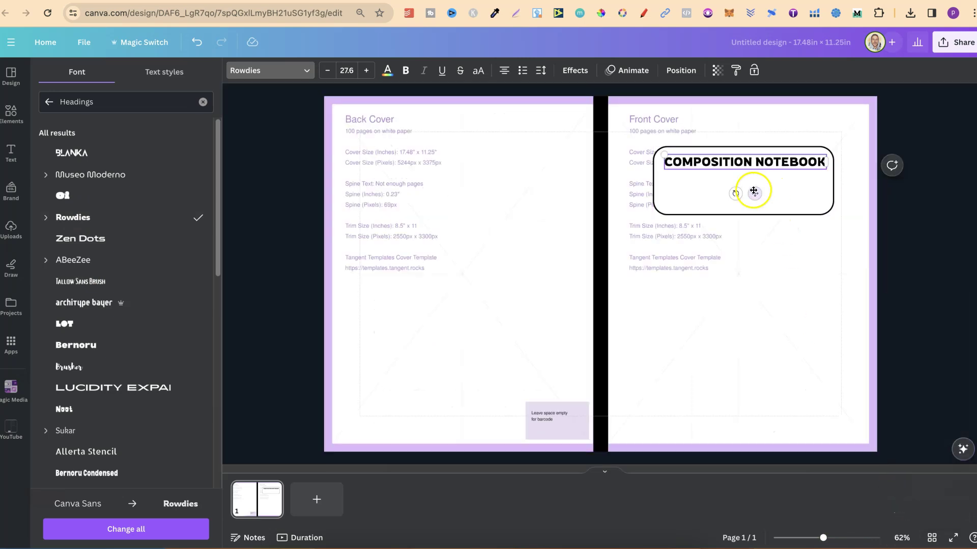
left_click_drag(753, 188, 751, 185)
left_click(779, 303)
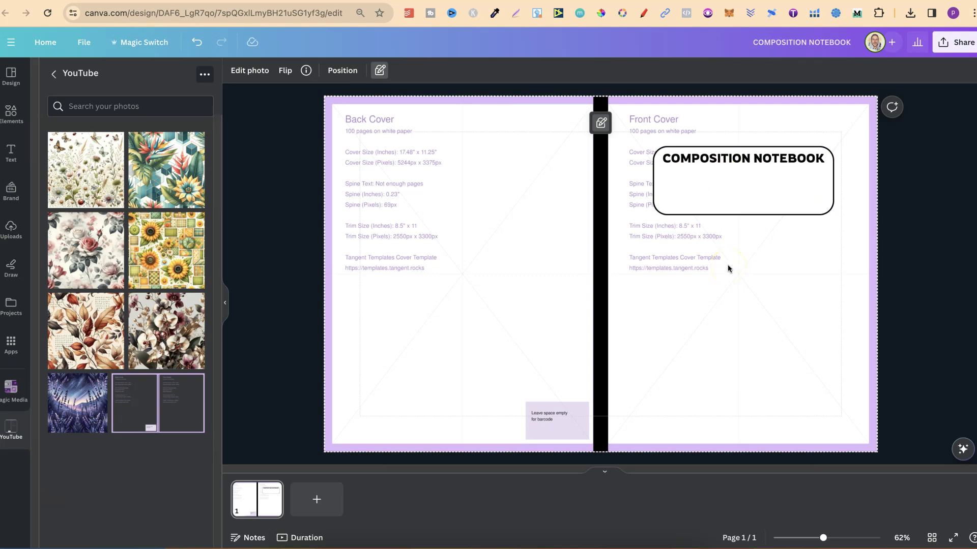
Add a straight black line inside the label beneath the title and size it to the title's full width
key("l")
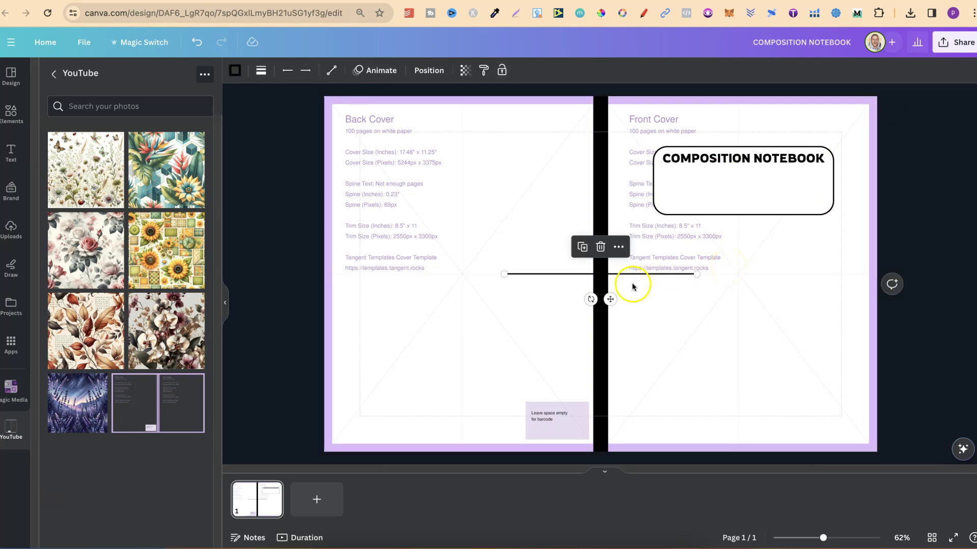
left_click_drag(610, 299, 757, 276)
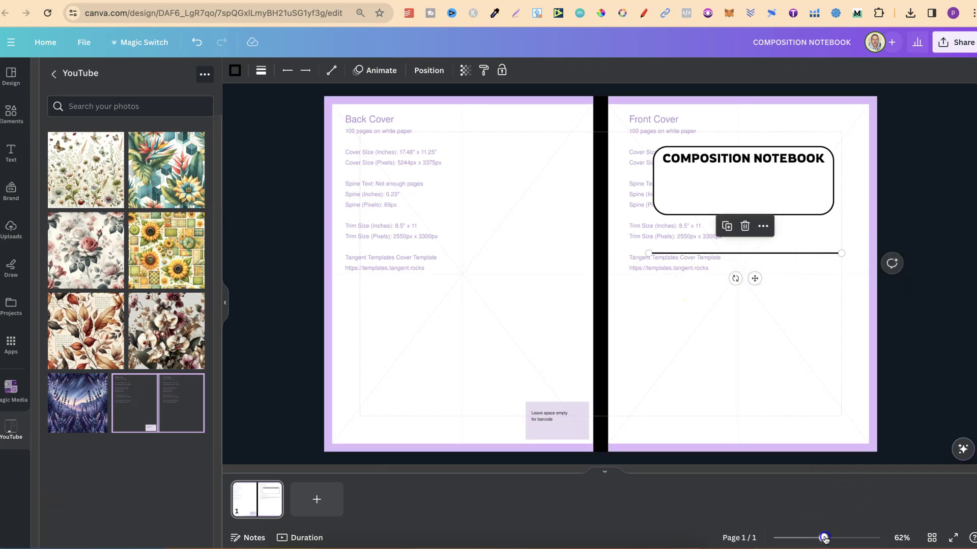
left_click_drag(823, 537, 851, 537)
scroll(863, 412, "right", 5)
scroll(863, 412, "right", 4)
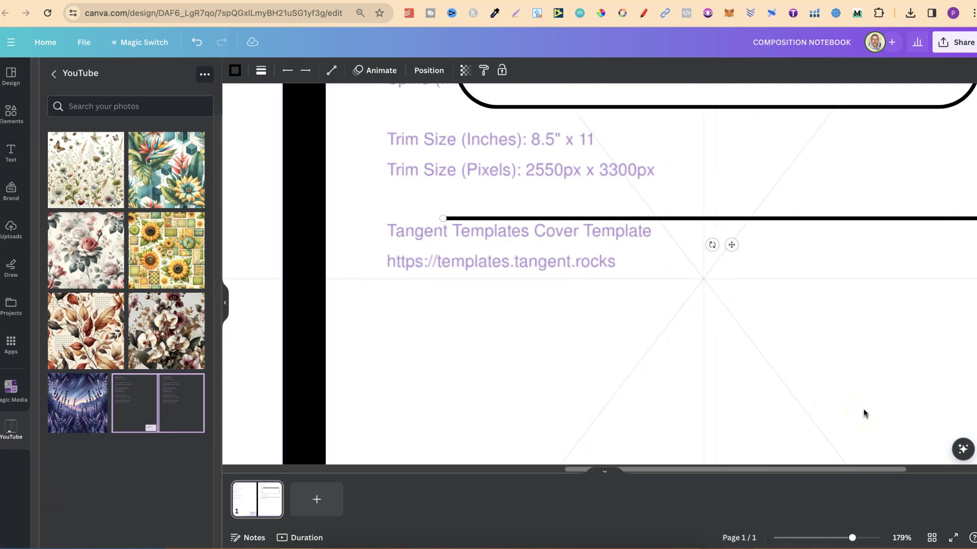
left_click_drag(899, 219, 729, 219)
left_click_drag(545, 245, 634, 201)
scroll(718, 246, "up", 5)
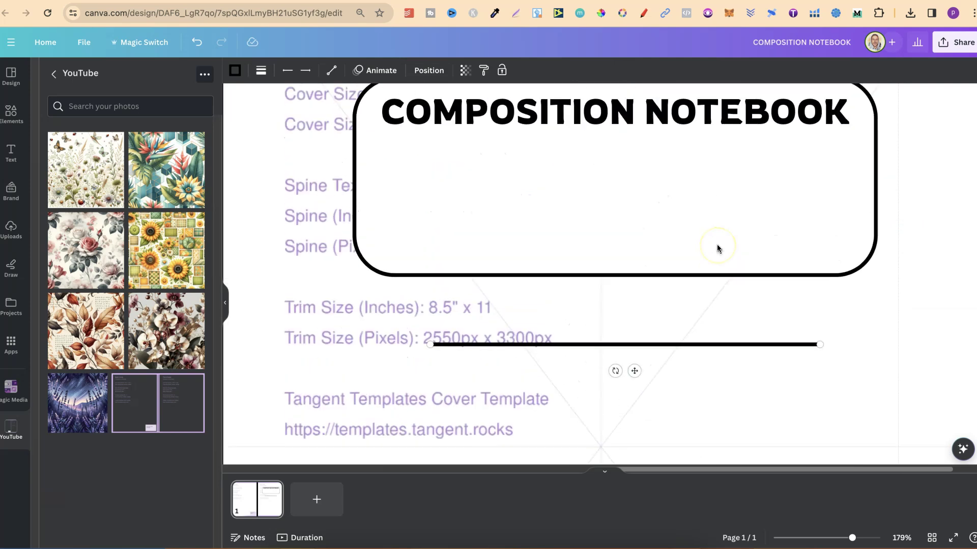
left_click_drag(678, 377, 634, 208)
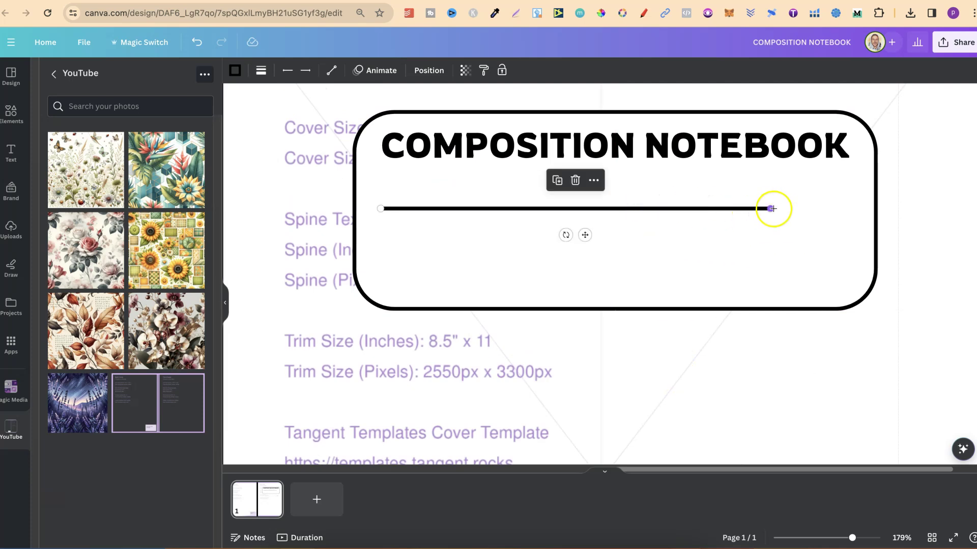
left_click_drag(774, 209, 851, 202)
scroll(851, 202, "down", 5)
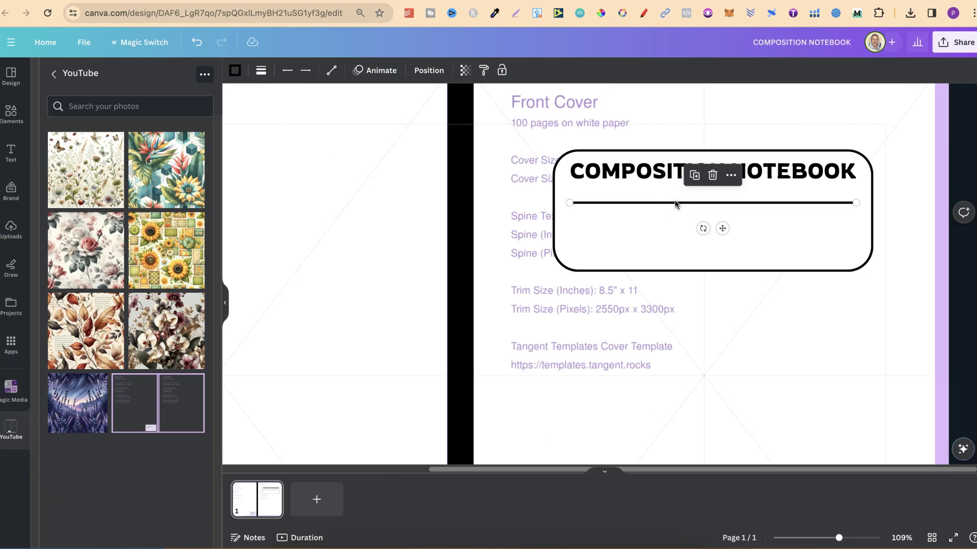
Duplicate the line twice to make three parallel writing lines stacked inside the label
key("ctrl+d")
left_click_drag(716, 227, 726, 277)
key("ctrl+d")
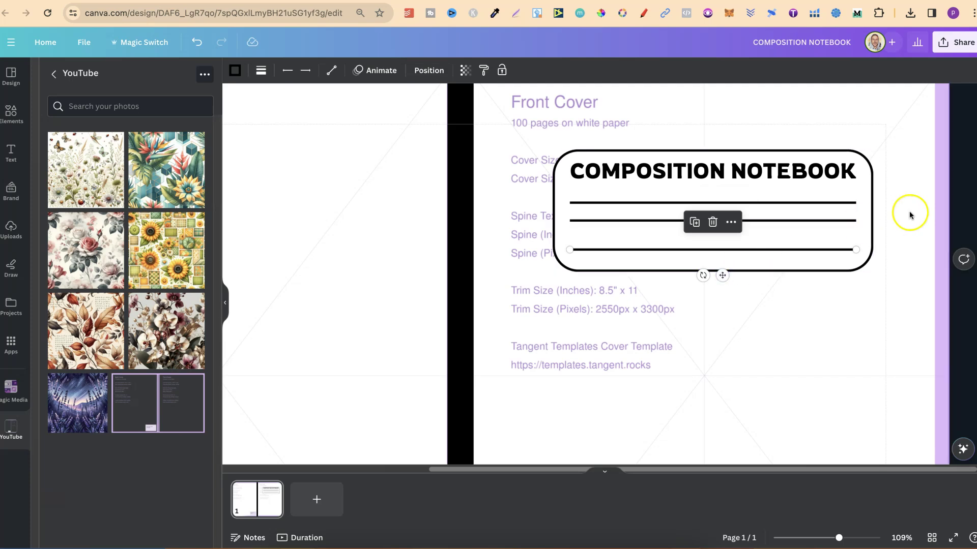
Select the label's three lines together and space them evenly in the vertical direction
left_click(868, 187)
left_click(827, 73)
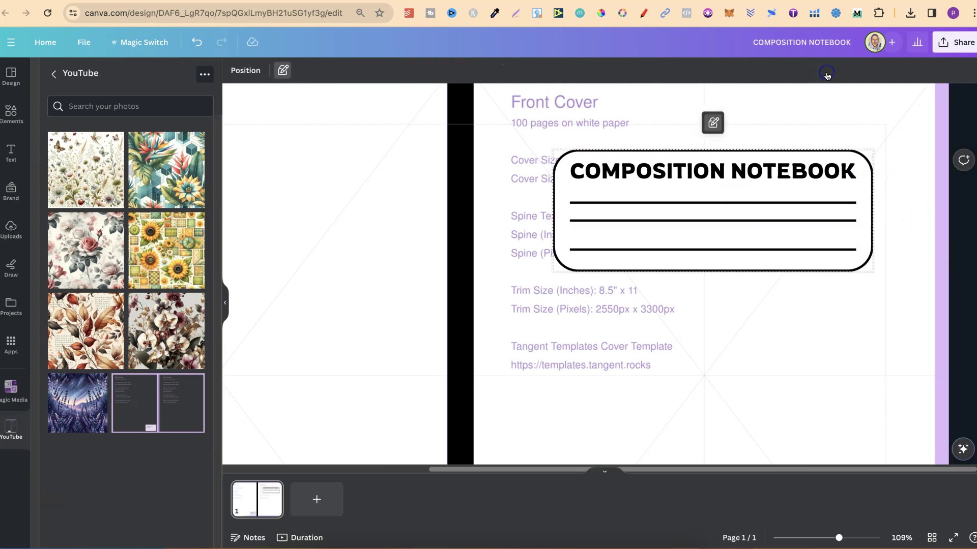
left_click_drag(879, 193, 789, 265)
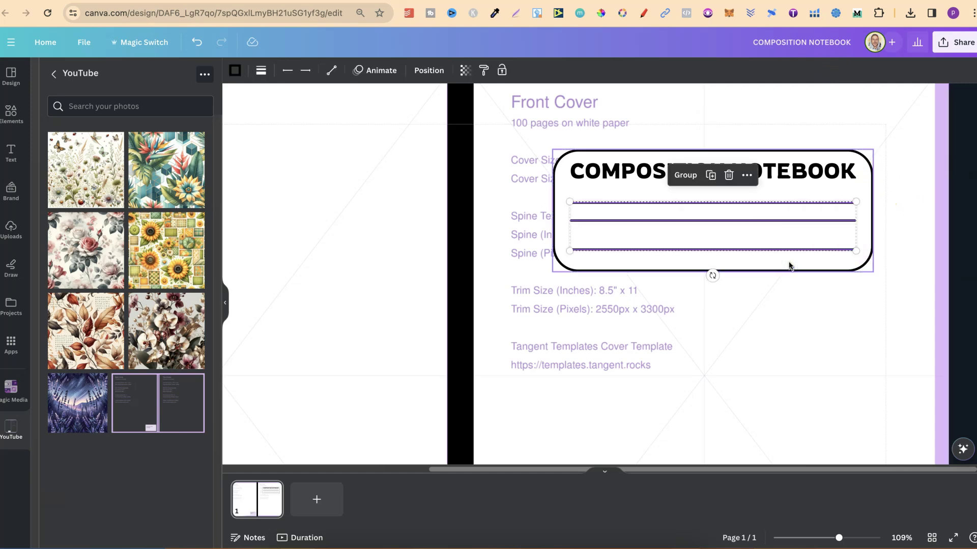
left_click(748, 176)
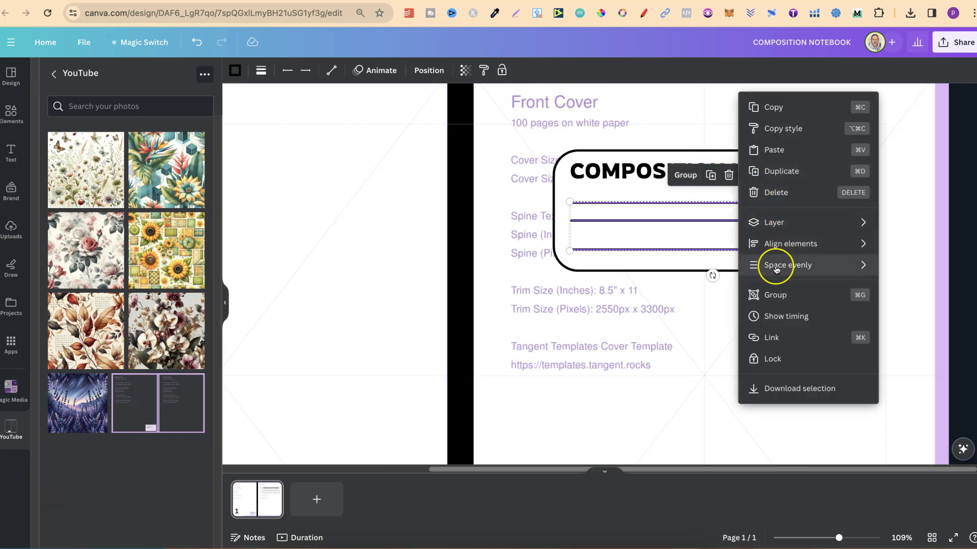
mouse_move(775, 270)
left_click(690, 265)
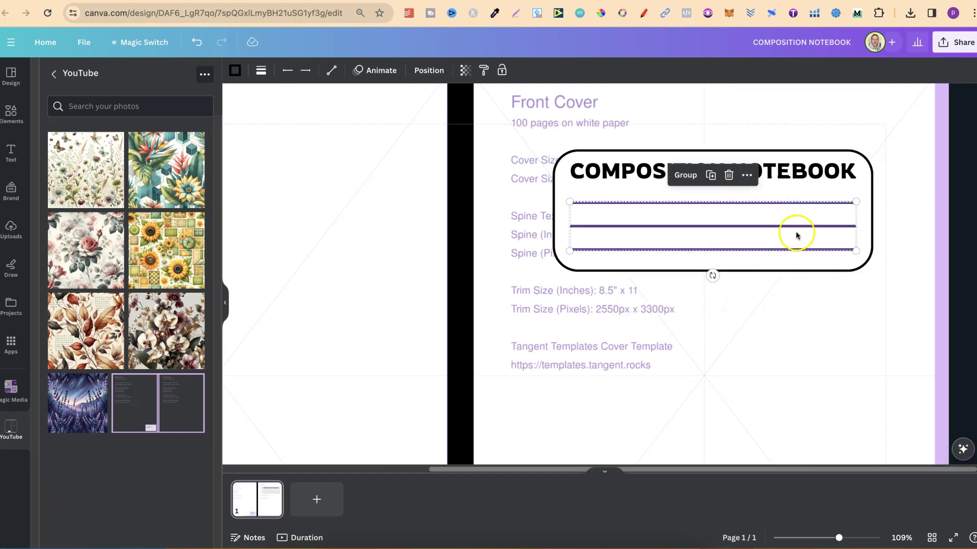
left_click(828, 316)
left_click(901, 537)
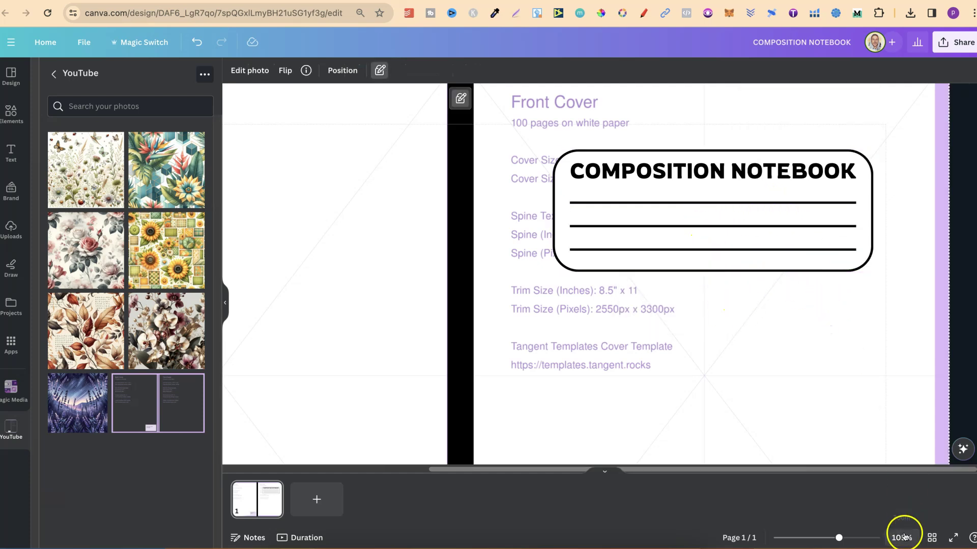
left_click(897, 492)
left_click(895, 320)
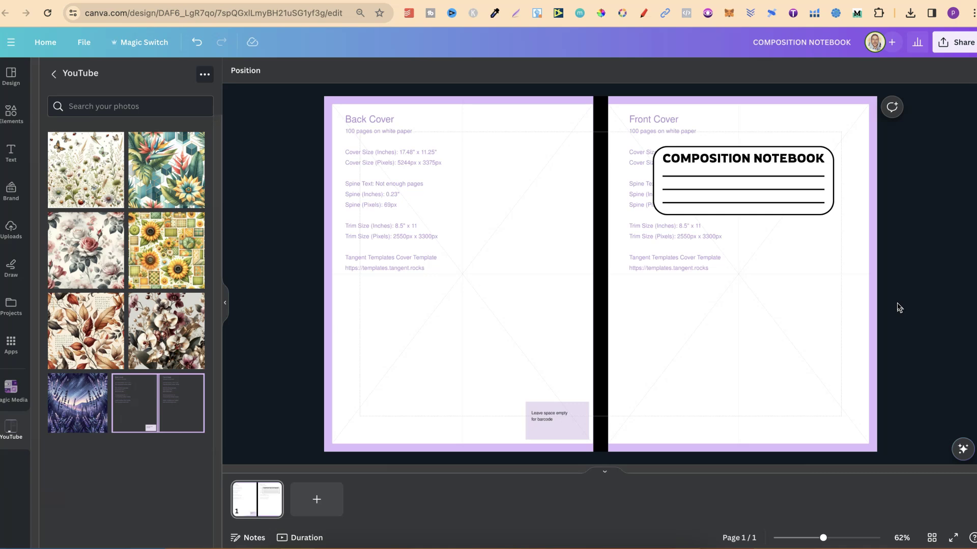
left_click(889, 304)
left_click(837, 294)
left_click(175, 248)
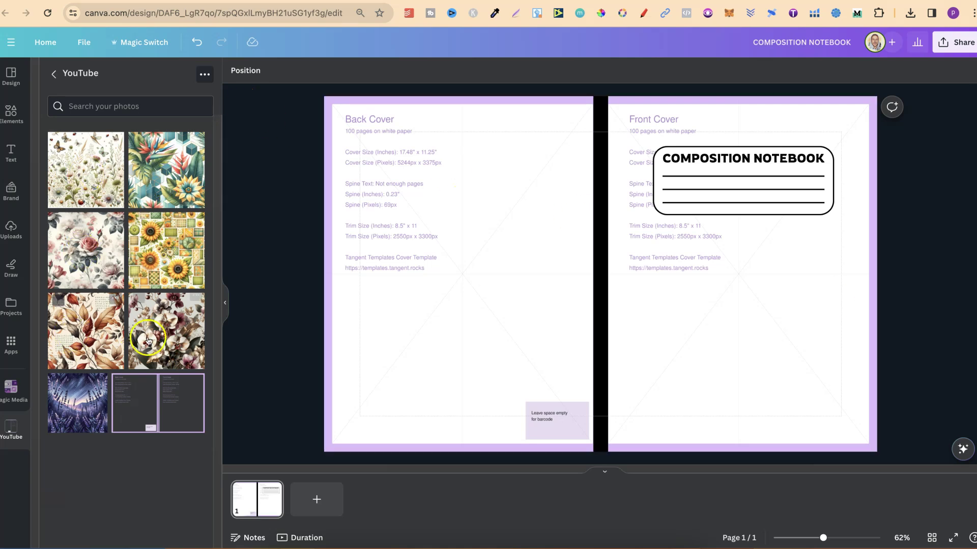
left_click(800, 295)
left_click(363, 383)
Duplicate the finished cover template page and open the copy on page 2
left_click(265, 502)
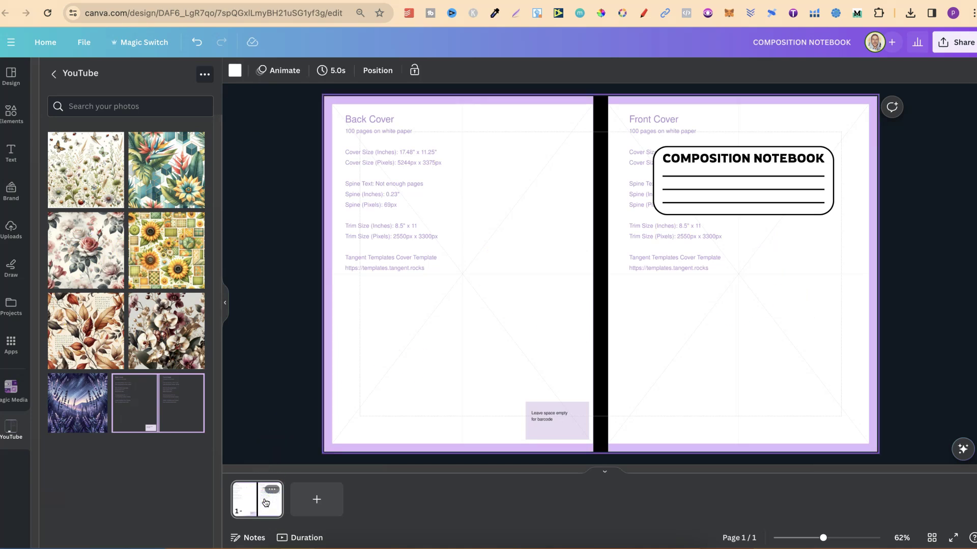
key("super+d")
left_click(238, 500)
left_click(306, 504)
left_click(835, 225)
left_click(735, 374)
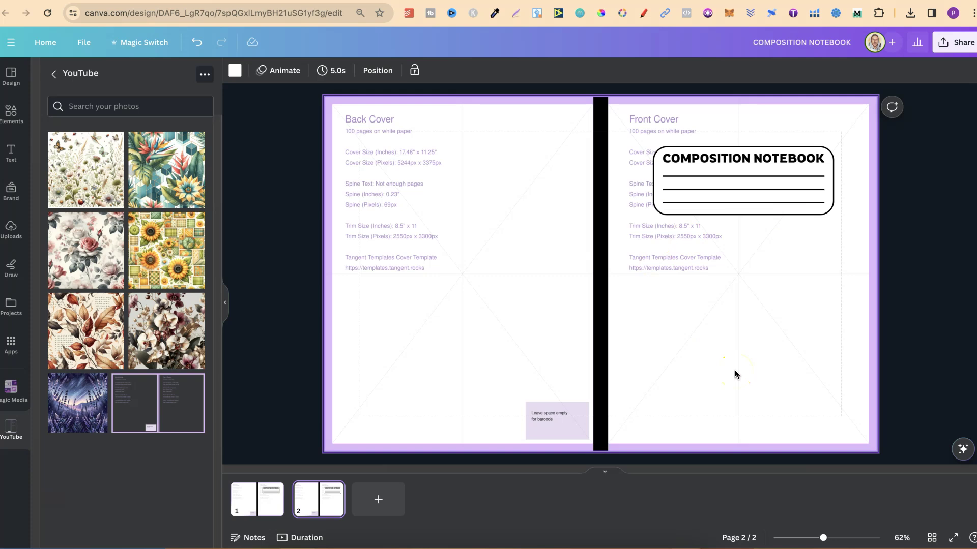
Place the lavender night-sky image on page 2 and stretch it to about 8.89 x 11.6 in over the front cover
left_click(255, 501)
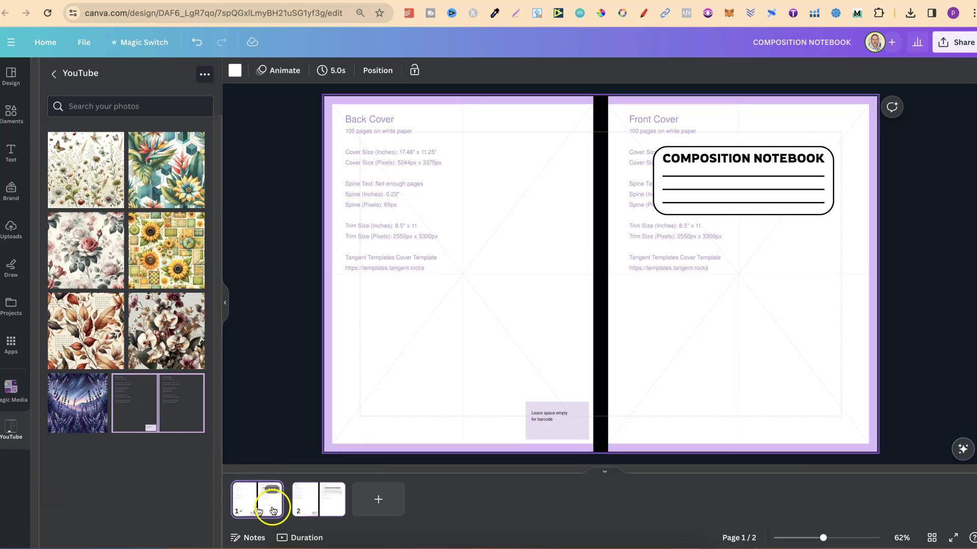
left_click(311, 510)
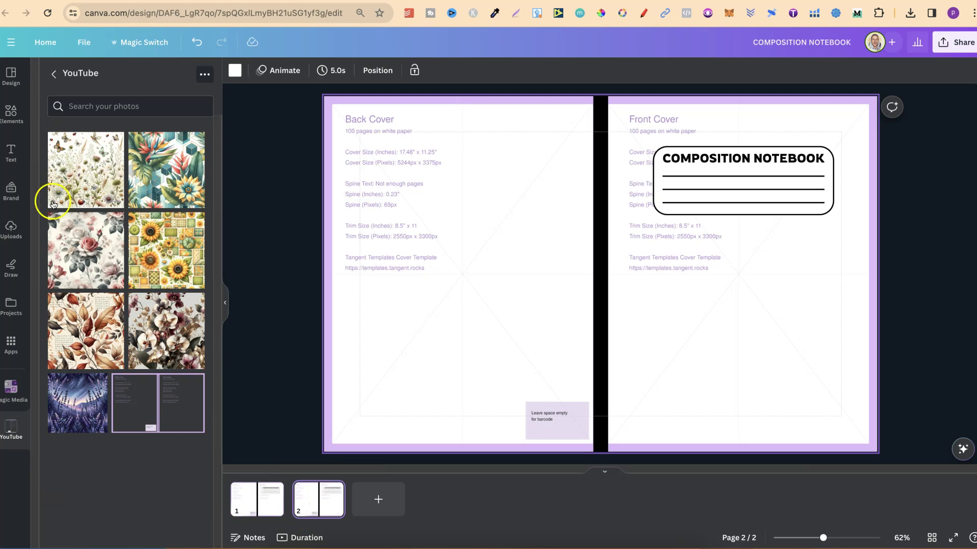
left_click(81, 431)
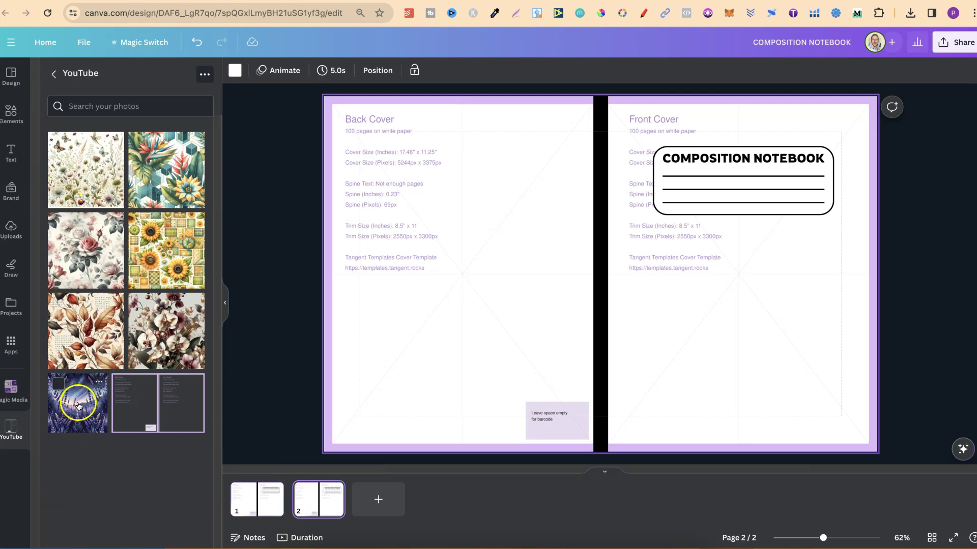
left_click_drag(636, 243, 778, 194)
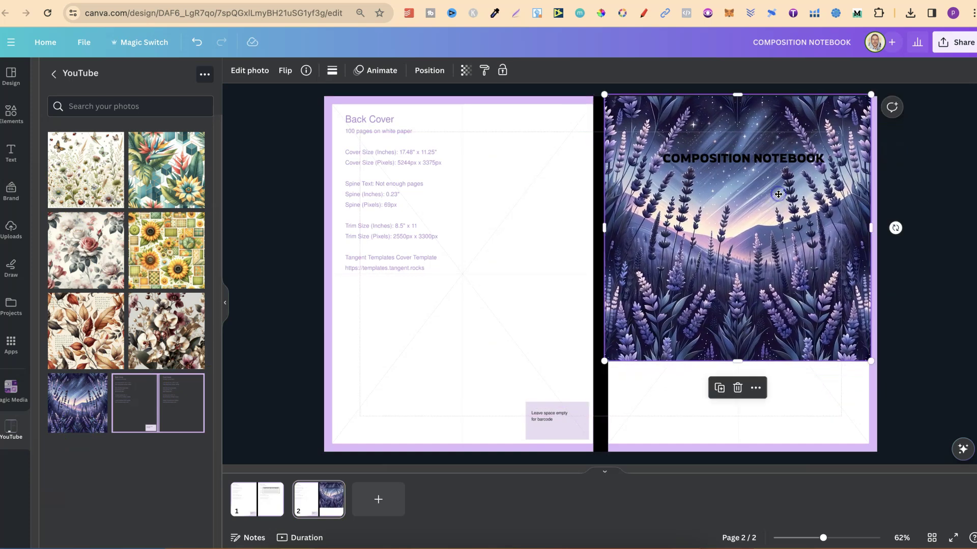
left_click_drag(872, 359, 885, 376)
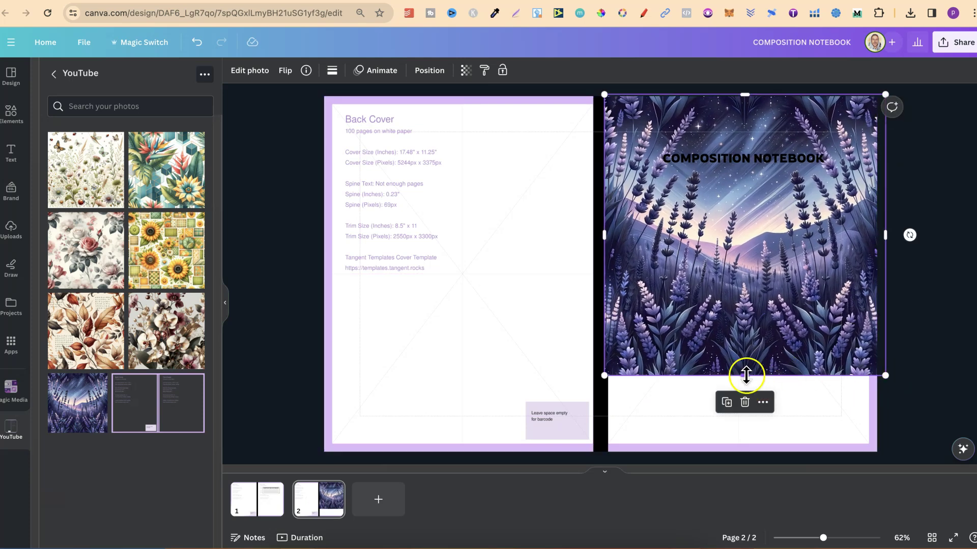
left_click_drag(744, 376, 746, 461)
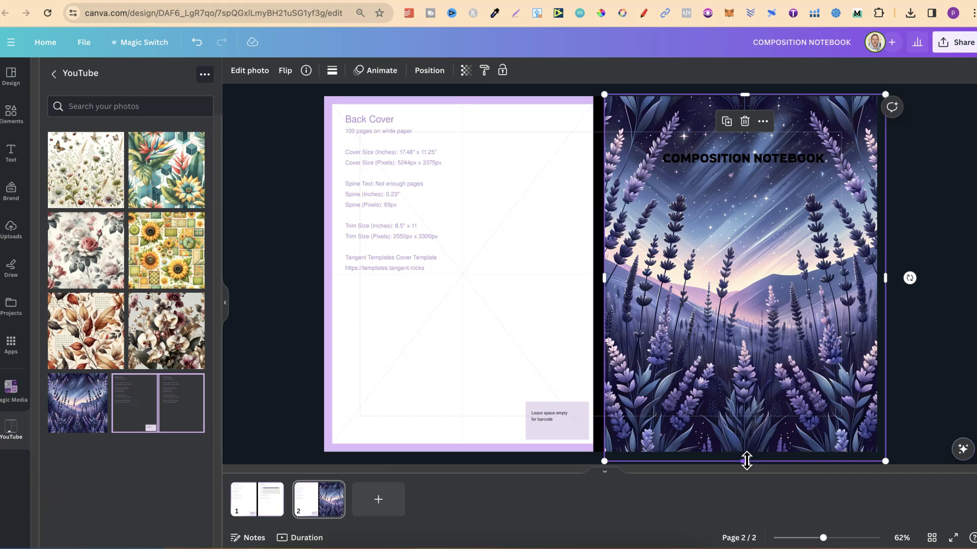
Send the lavender image to the back and bring it one layer forward, above the guide template but behind the label
left_click(432, 70)
left_click(162, 119)
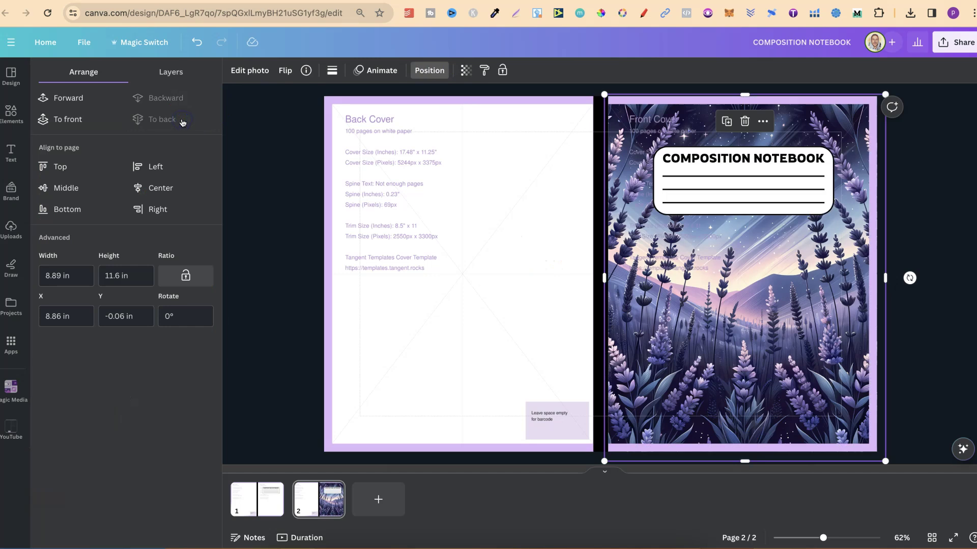
left_click(81, 102)
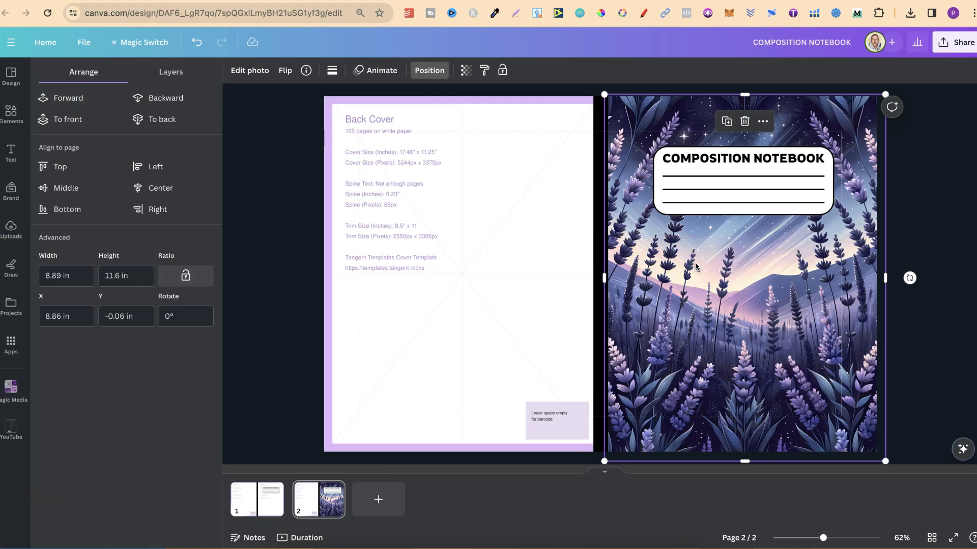
Duplicate the lavender image onto the back cover and flip the copy horizontally to mirror the front
key("ctrl+d")
left_click_drag(735, 259, 435, 252)
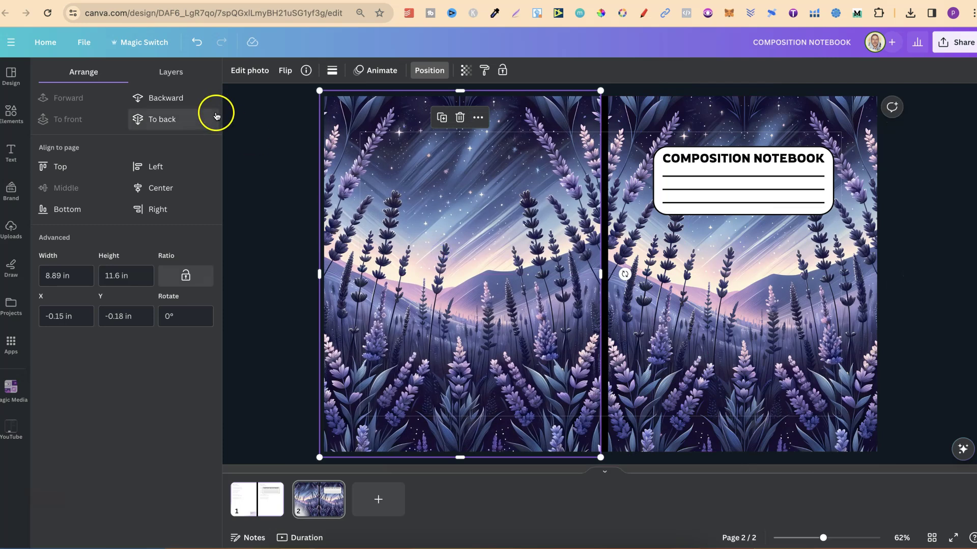
left_click(285, 70)
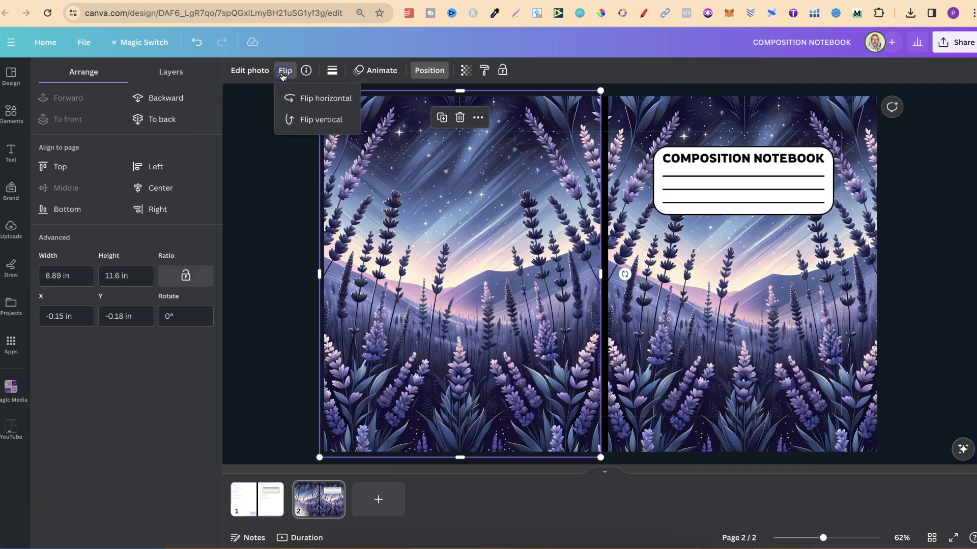
left_click(310, 105)
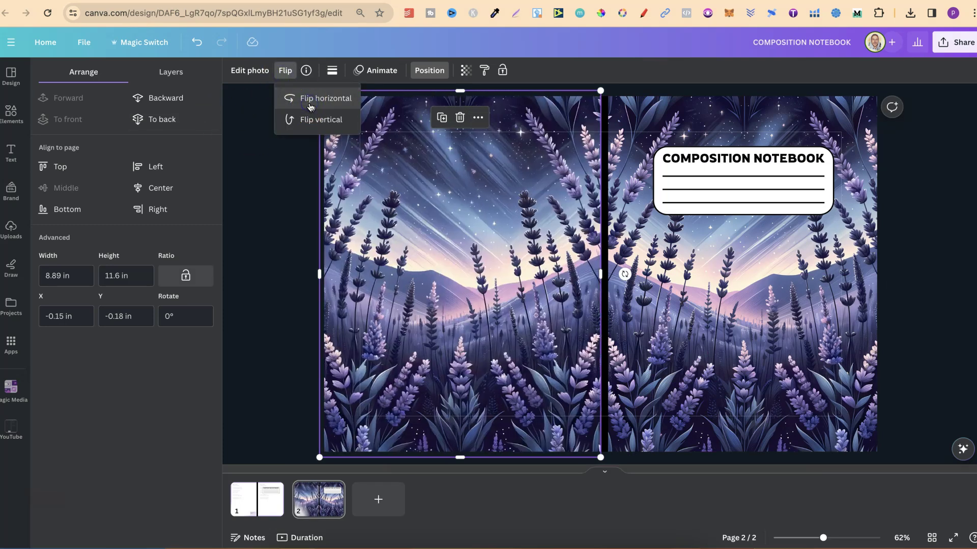
Send the back-cover lavender image to the back and bring it one layer forward, above the guide template but behind the spine
left_click(162, 119)
left_click(85, 96)
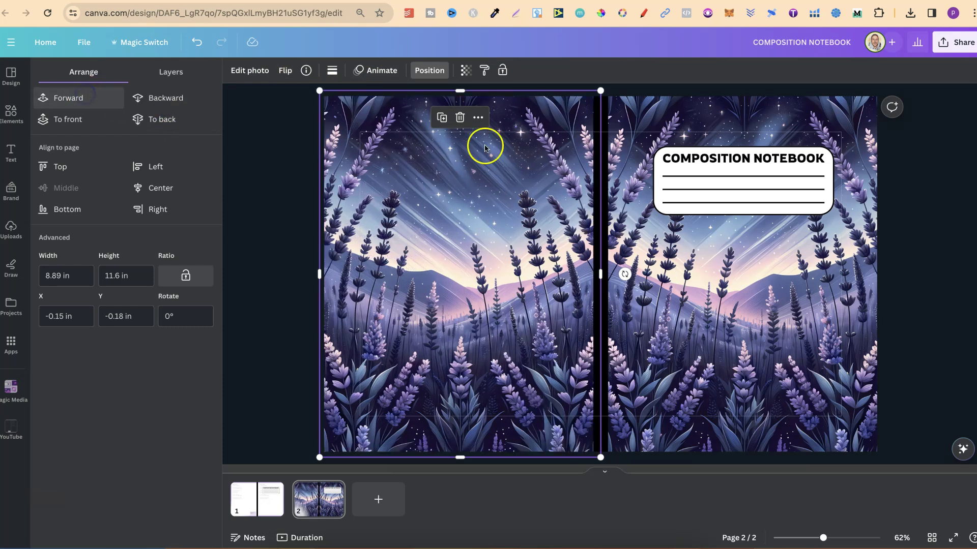
left_click(916, 324)
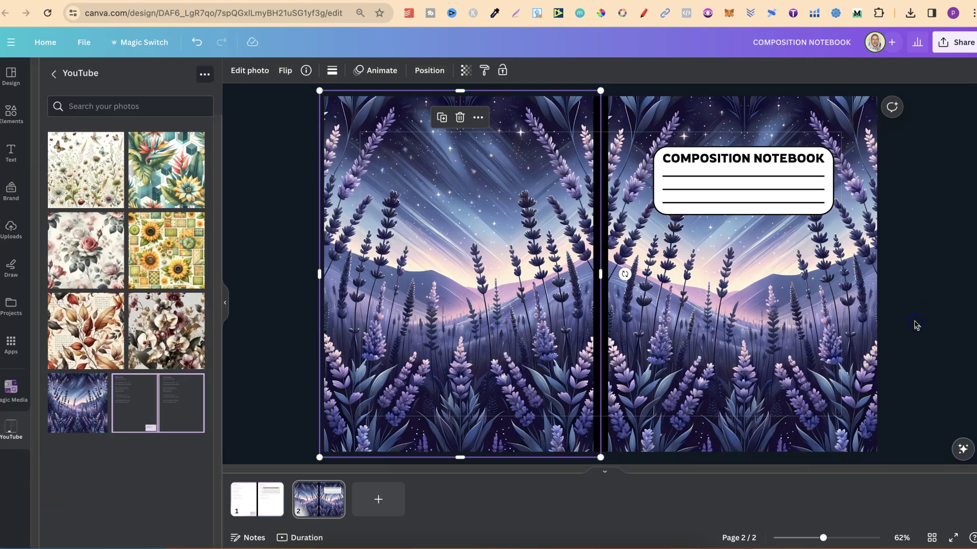
left_click(916, 323)
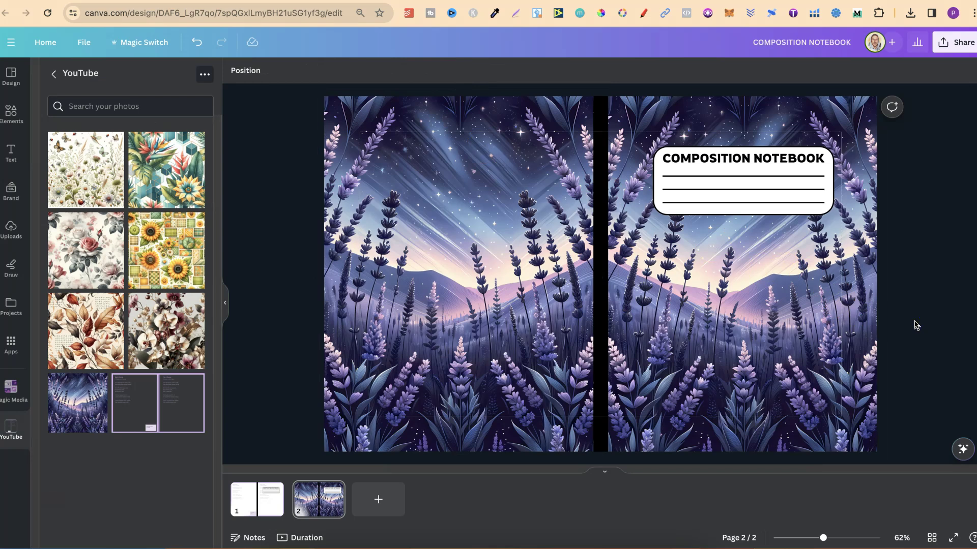
Narrow the back-cover lavender image to expose the guide template, and unlock and delete the guide from page 2
left_click(526, 265)
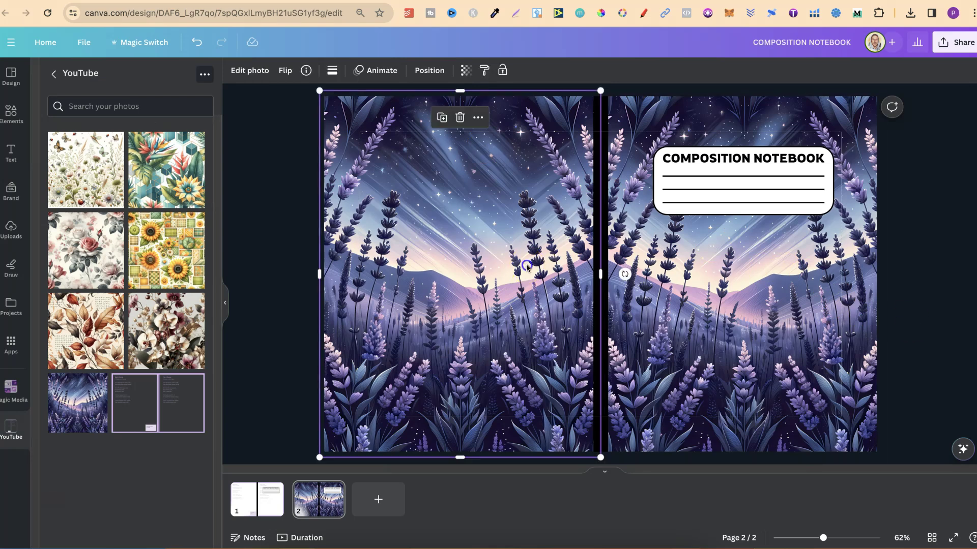
left_click_drag(603, 279, 555, 279)
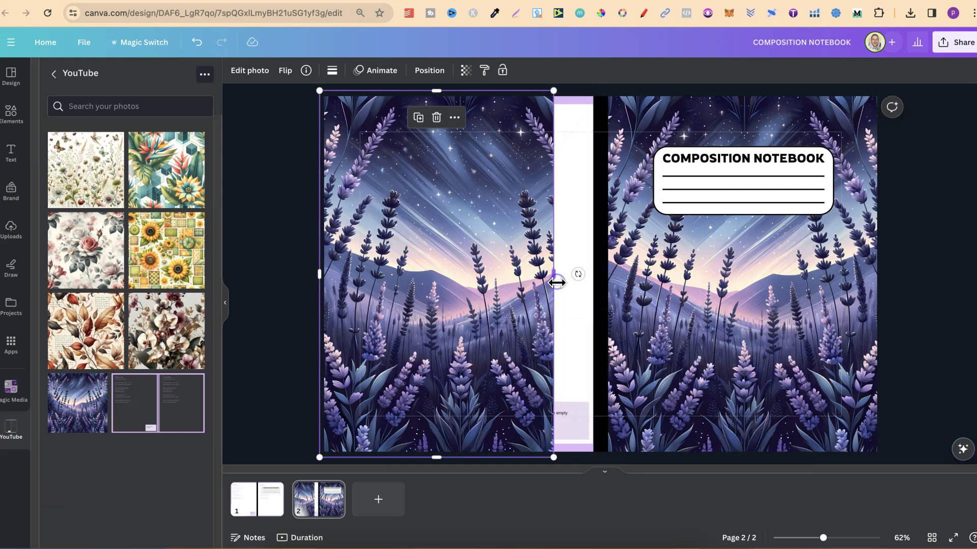
left_click(578, 203)
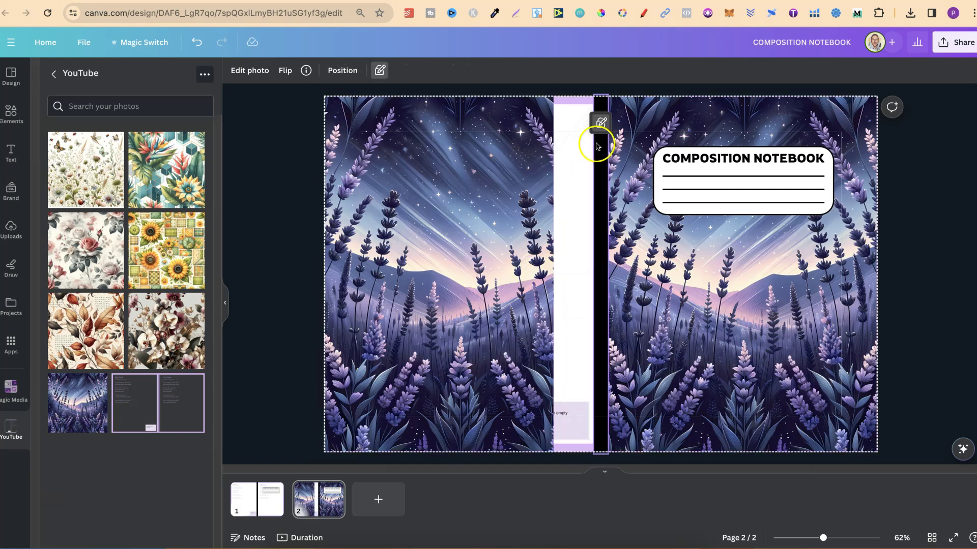
left_click(600, 123)
left_click(600, 123)
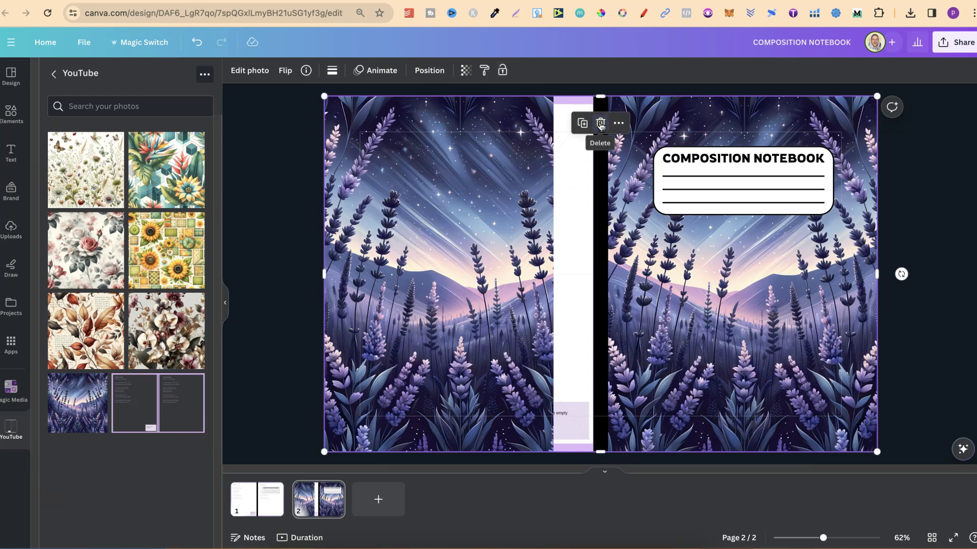
left_click(600, 126)
Widen the back-cover lavender image until it reaches under the spine again and nudge it into line with the front image
left_click(502, 214)
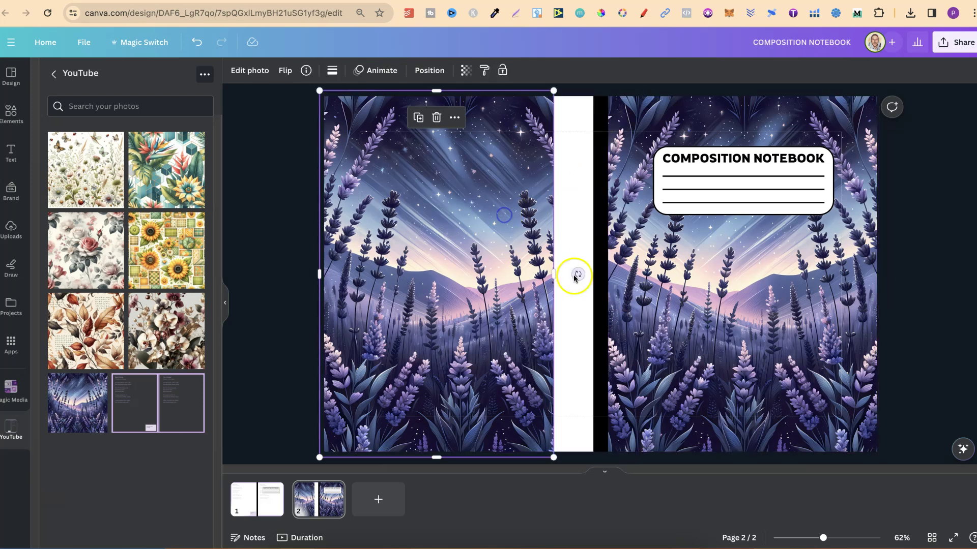
left_click_drag(553, 275, 599, 275)
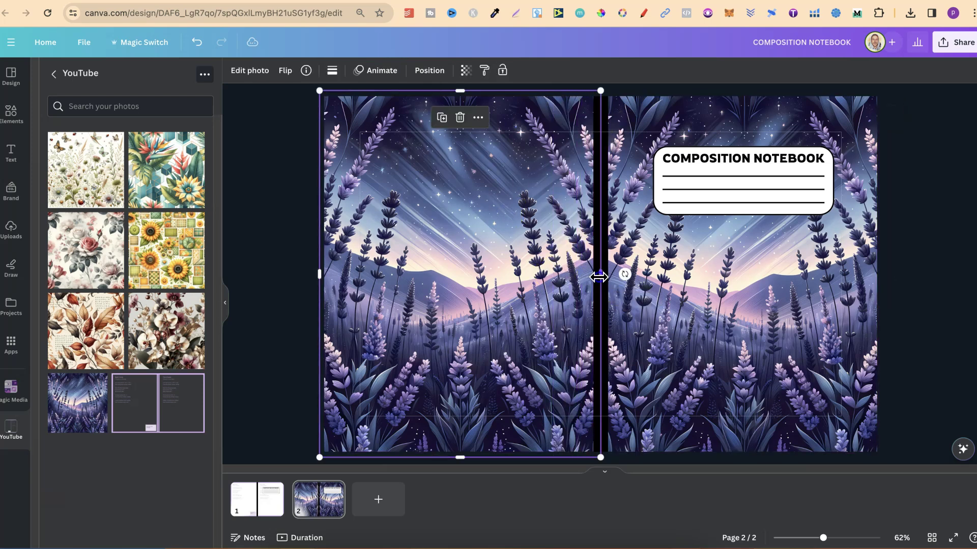
left_click(938, 247)
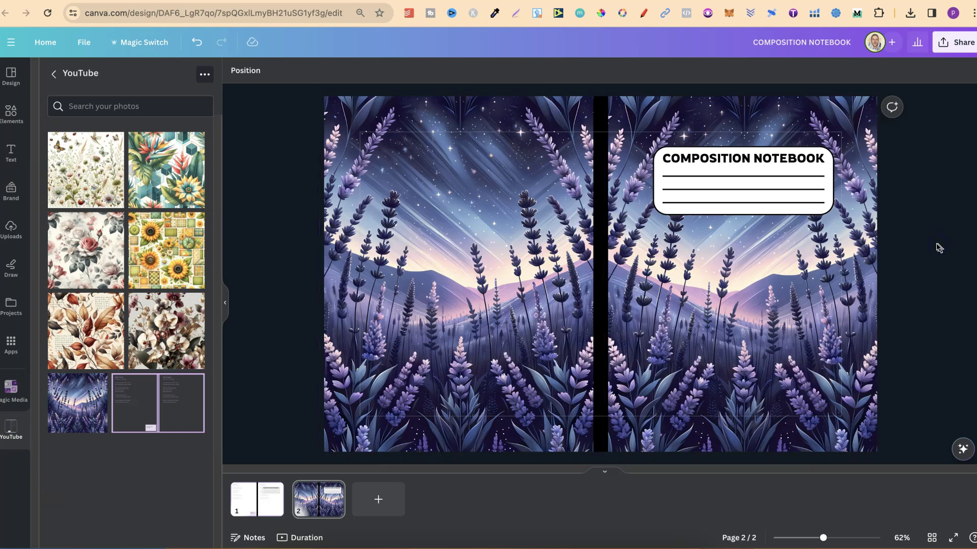
left_click(562, 168)
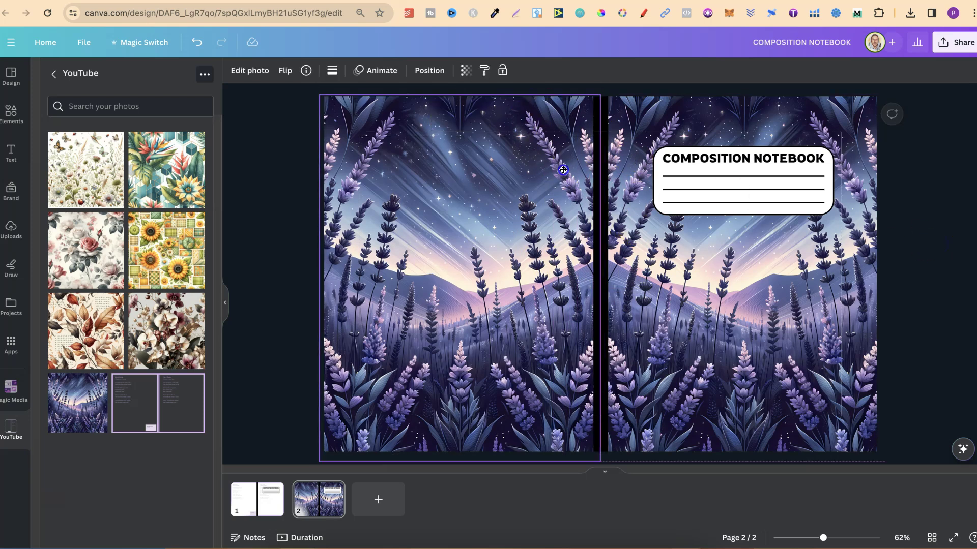
left_click_drag(563, 170, 560, 170)
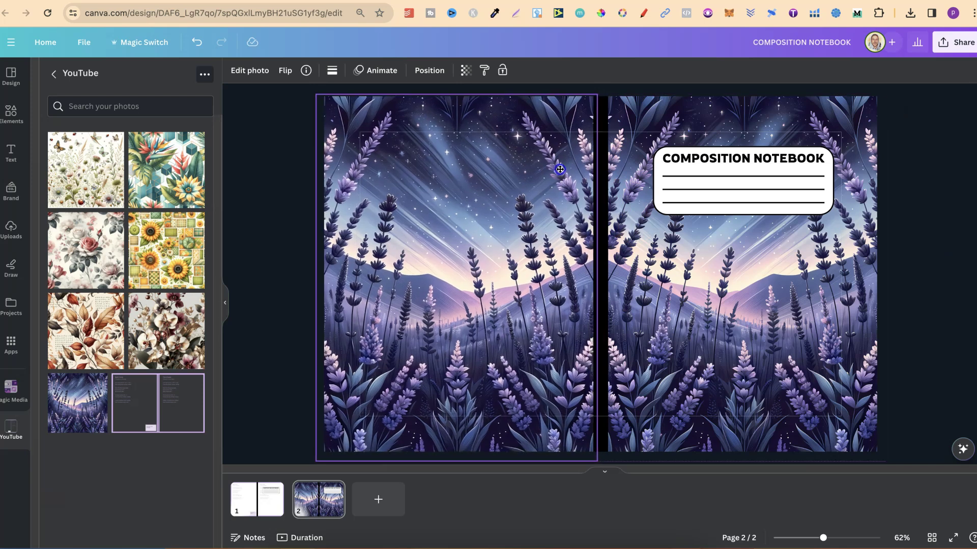
left_click(938, 249)
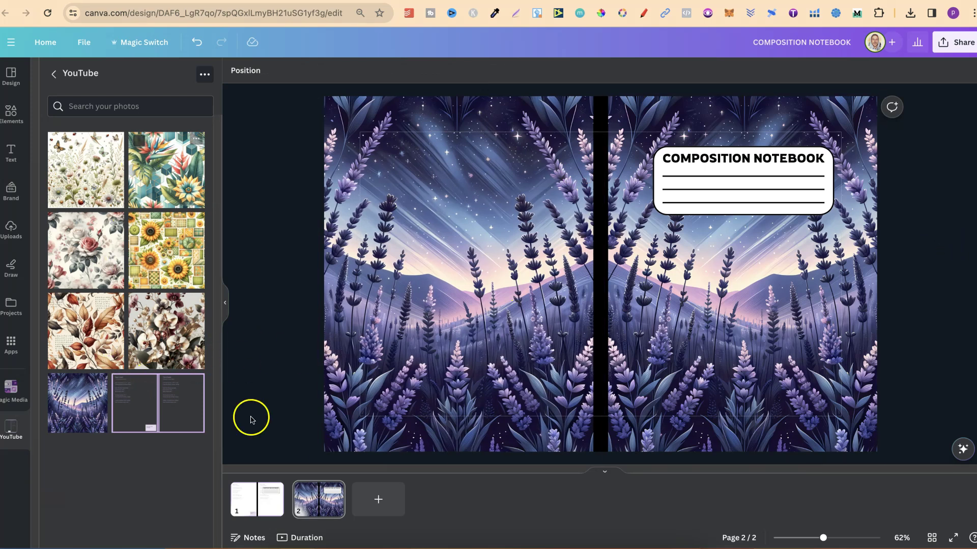
Duplicate template page 1 and stretch the autumn-leaf image to about 8.96 x 11.85 in over the copy's front cover
left_click(249, 503)
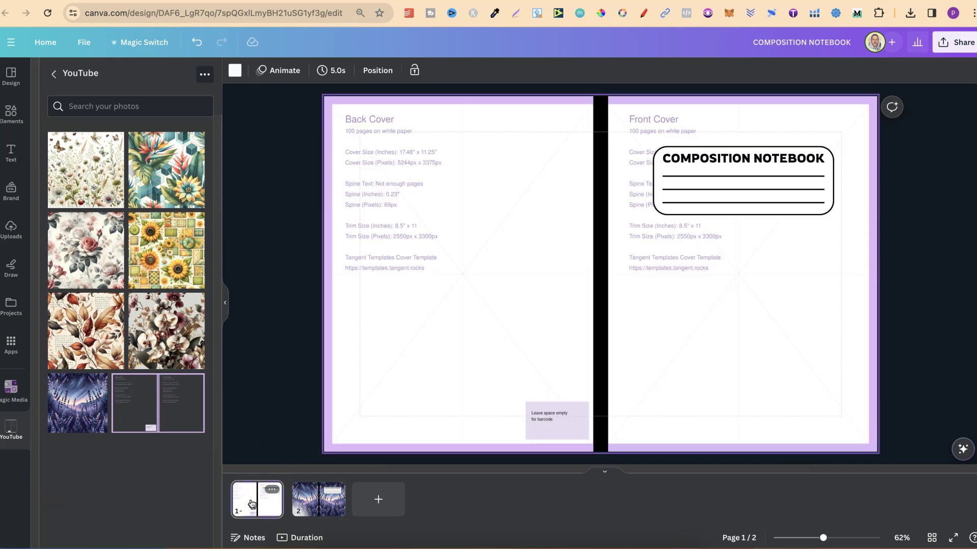
key("super+d")
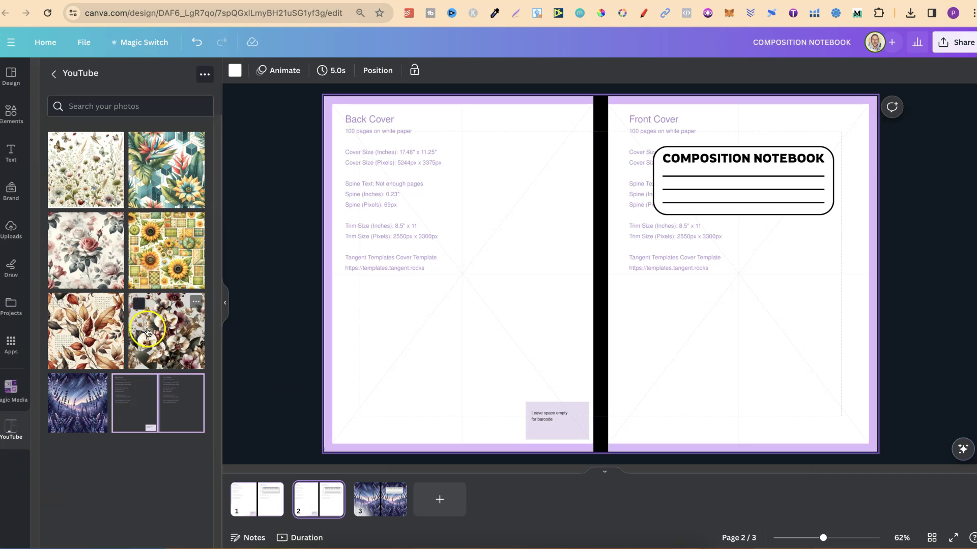
left_click(79, 325)
left_click_drag(586, 285, 720, 229)
left_click_drag(869, 354, 885, 364)
left_click_drag(753, 367, 742, 460)
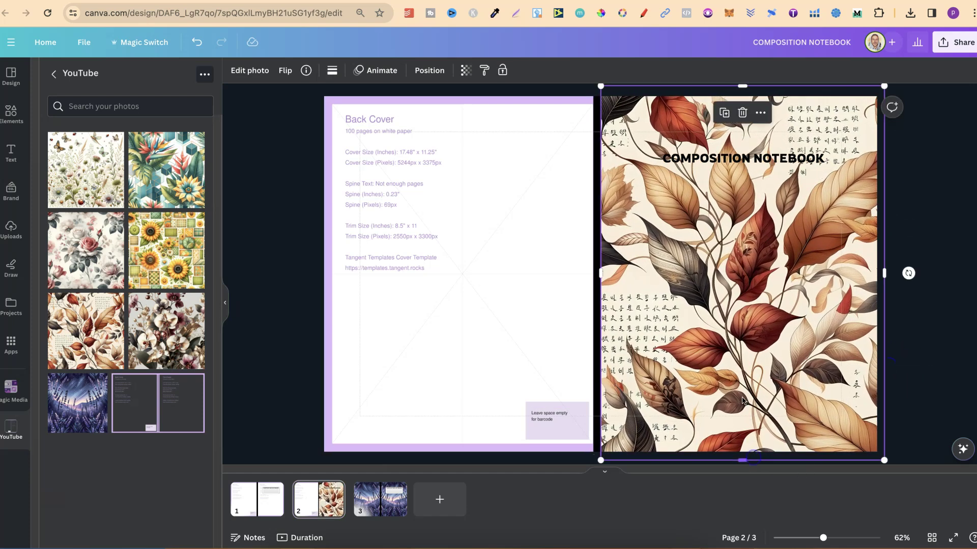
Send the front-cover leaf image to the back and bring it one layer forward, above the guide template but behind the label
left_click(420, 74)
left_click(188, 115)
left_click(80, 95)
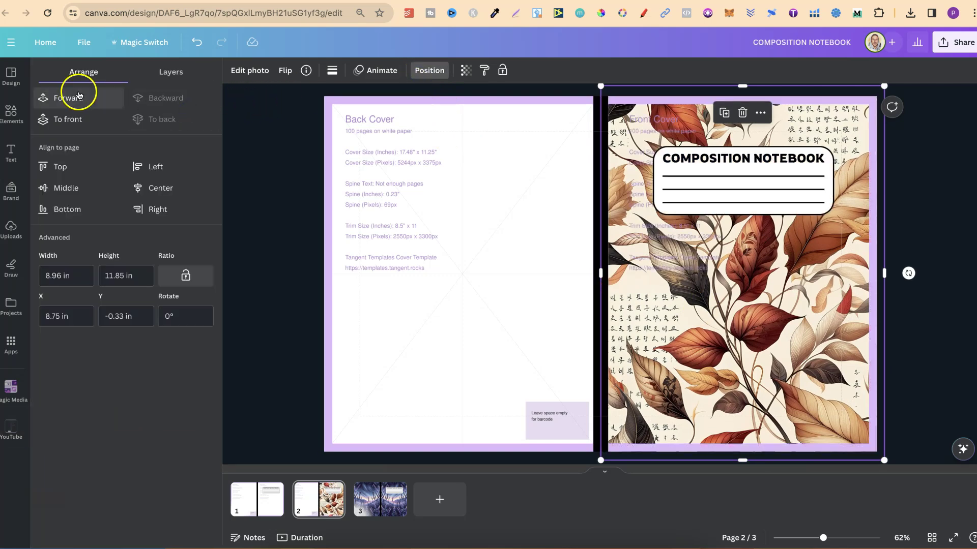
Place a copy of the leaf image on the back cover and flip it horizontally
left_click_drag(661, 311, 428, 303)
left_click(284, 70)
left_click(306, 99)
Layer the back-cover leaf image just above the guide template and move it up to Y -0.33 in, level with the front image
left_click(164, 105)
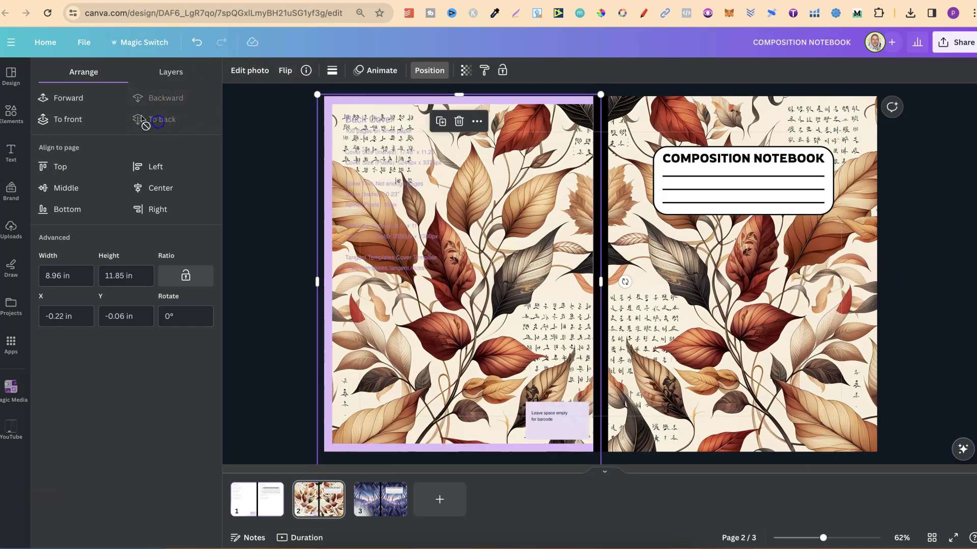
left_click(95, 97)
left_click_drag(502, 204, 502, 196)
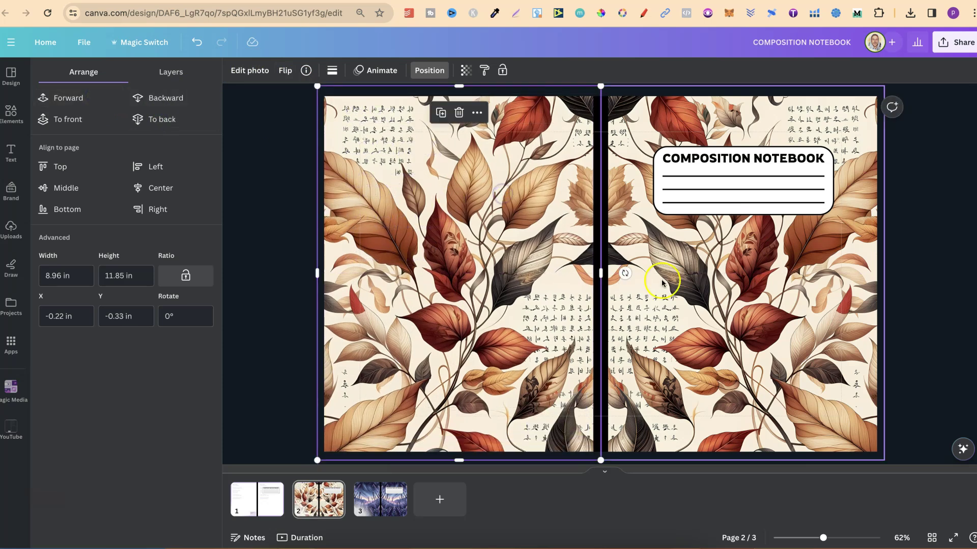
Narrow the back-cover leaf image to about 7.94 in wide to expose the guide template, and unlock and delete the guide
left_click_drag(601, 274, 569, 273)
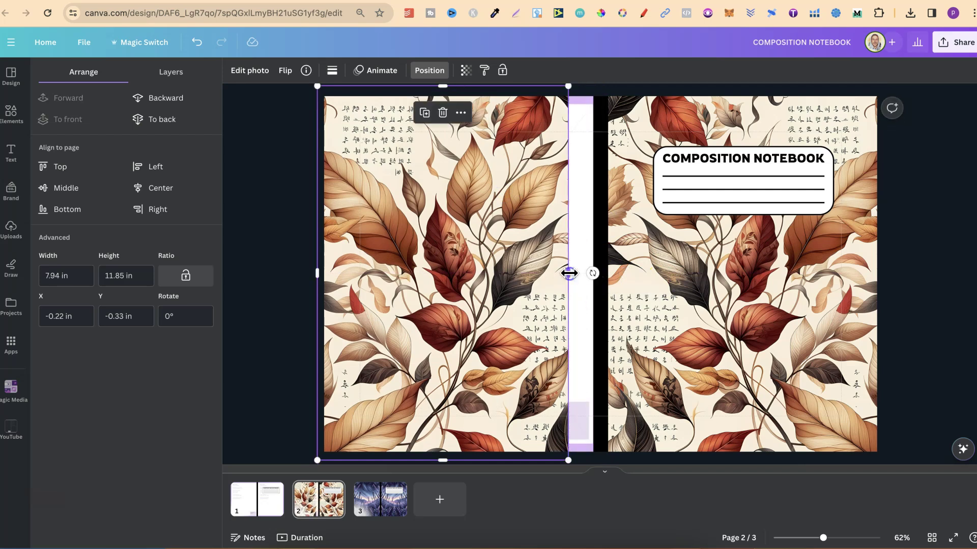
left_click(577, 205)
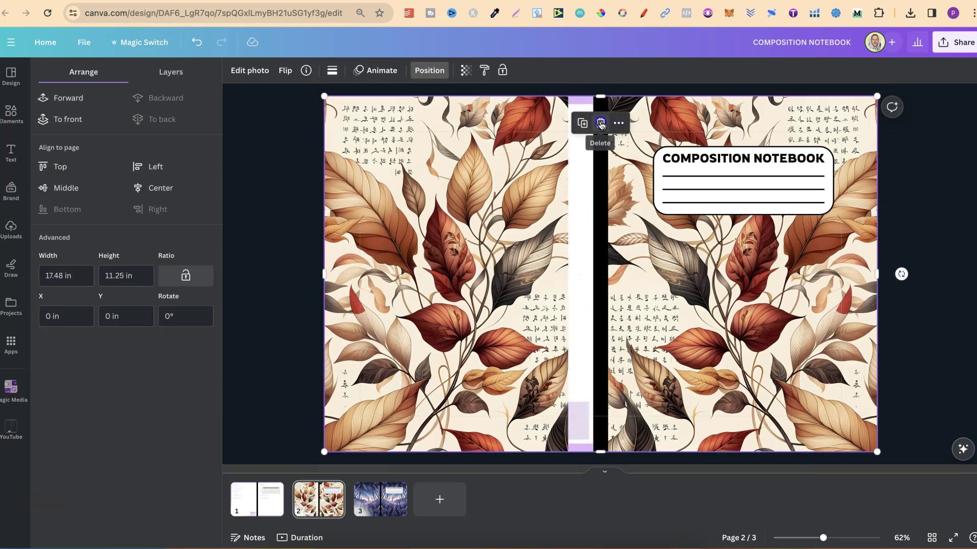
left_click(535, 180, "shift")
Widen the back-cover leaf image until it reaches under the spine again and deselect it
left_click(536, 181)
left_click_drag(570, 270, 603, 268)
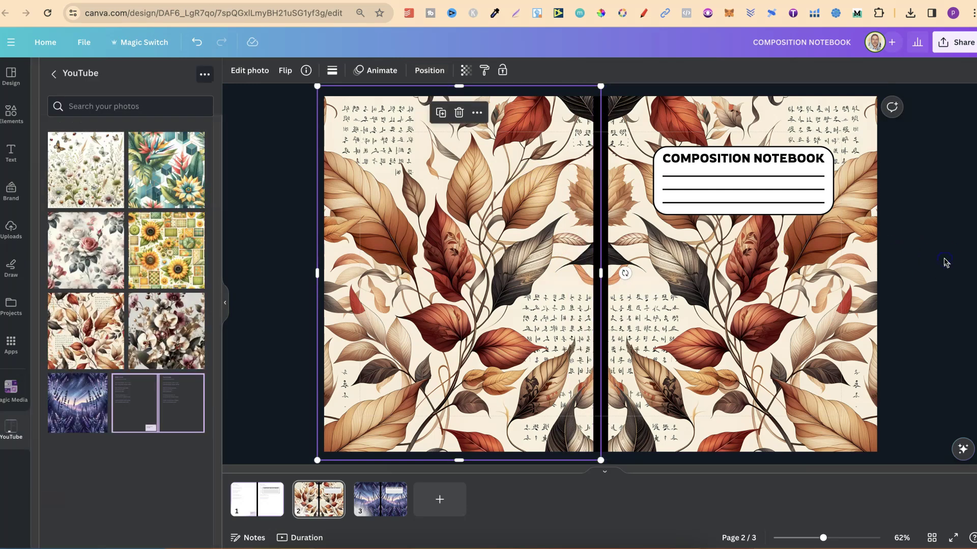
left_click(945, 263)
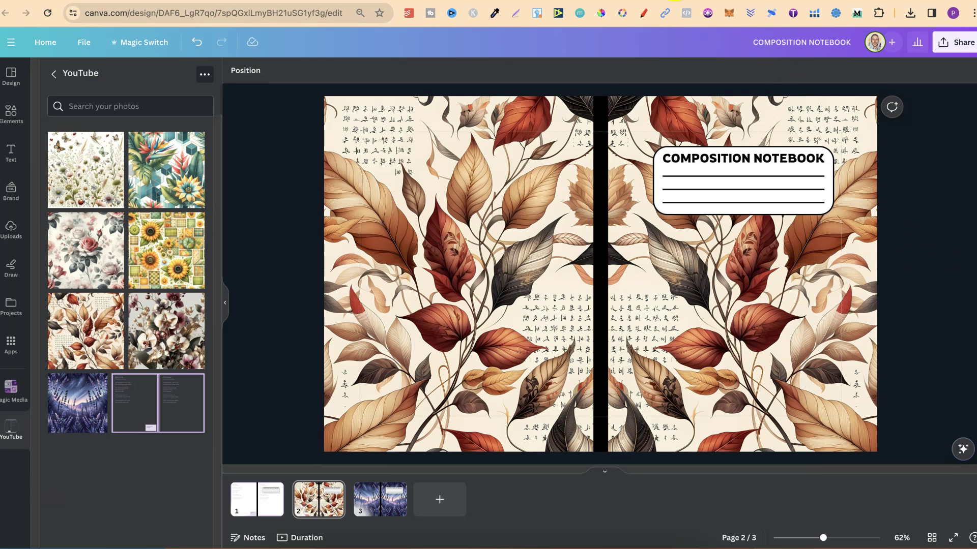
Switch to the Tangent Templates site, open its interiors library and look through the available page interiors
key("ctrl+Tab")
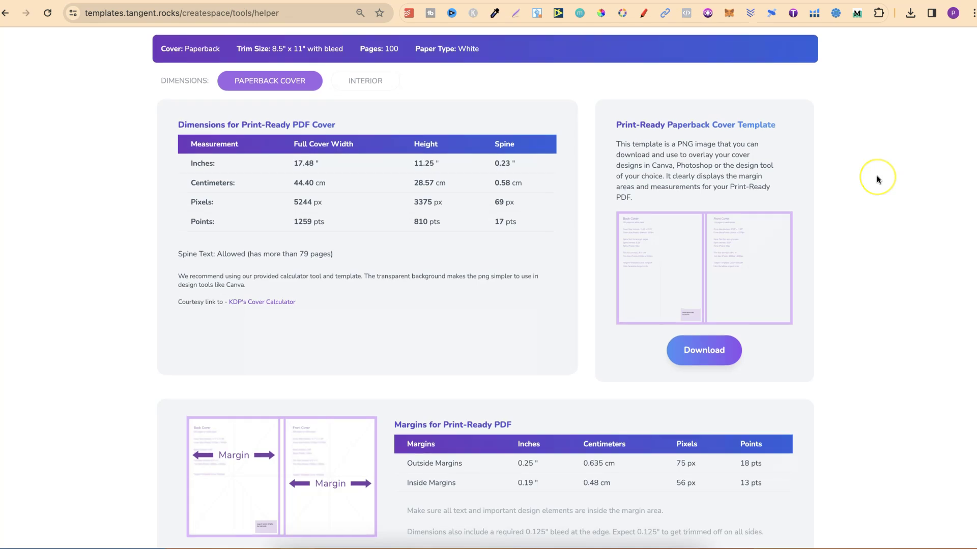
scroll(876, 176, "up", 3)
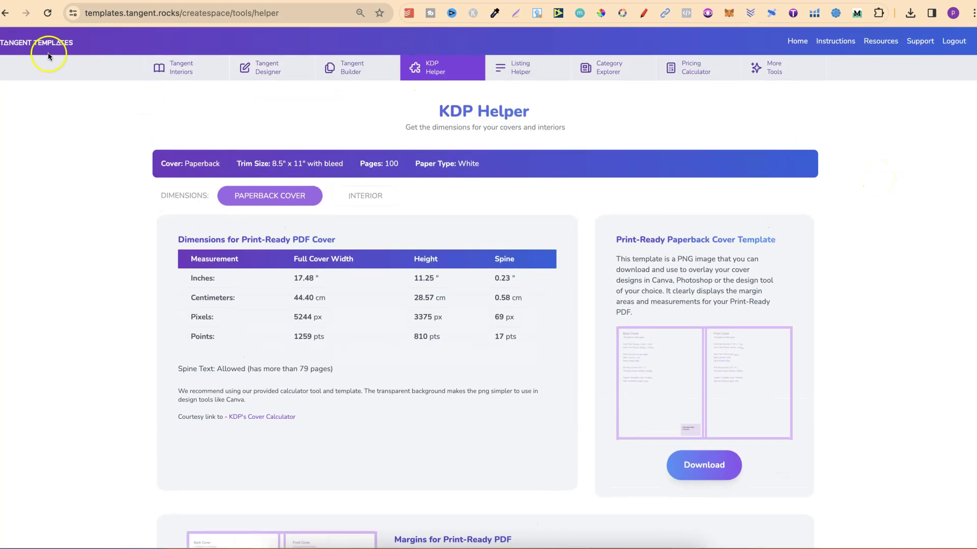
left_click(46, 44)
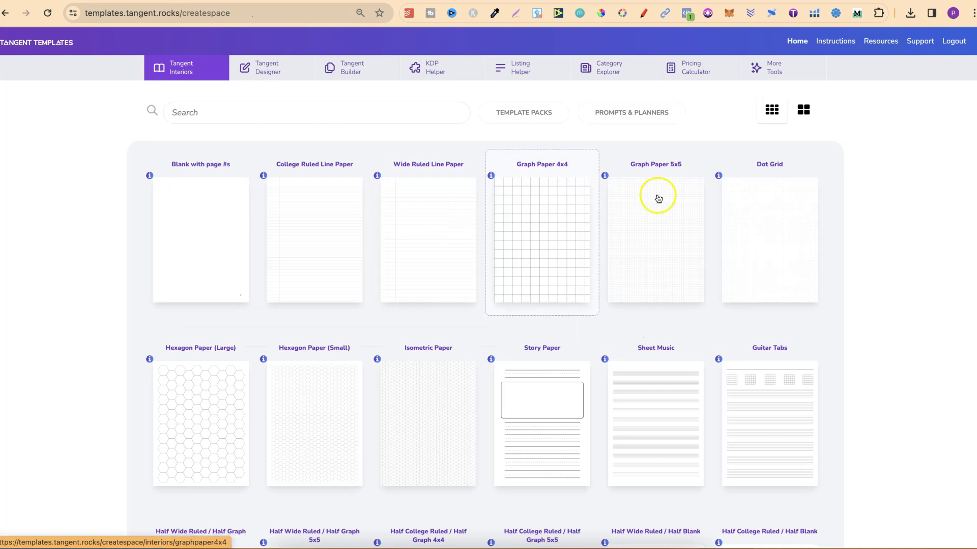
scroll(872, 279, "down", 7)
scroll(872, 280, "up", 7)
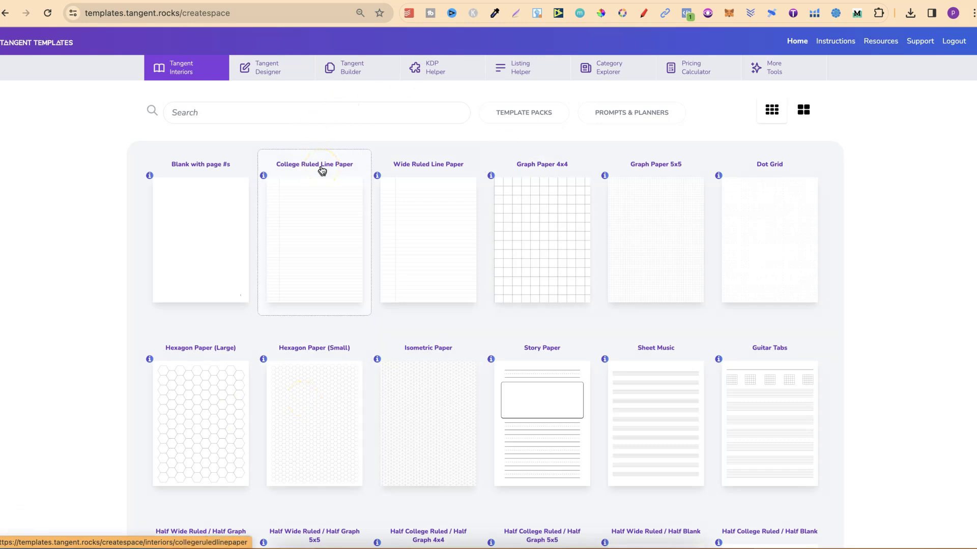
left_click(430, 153)
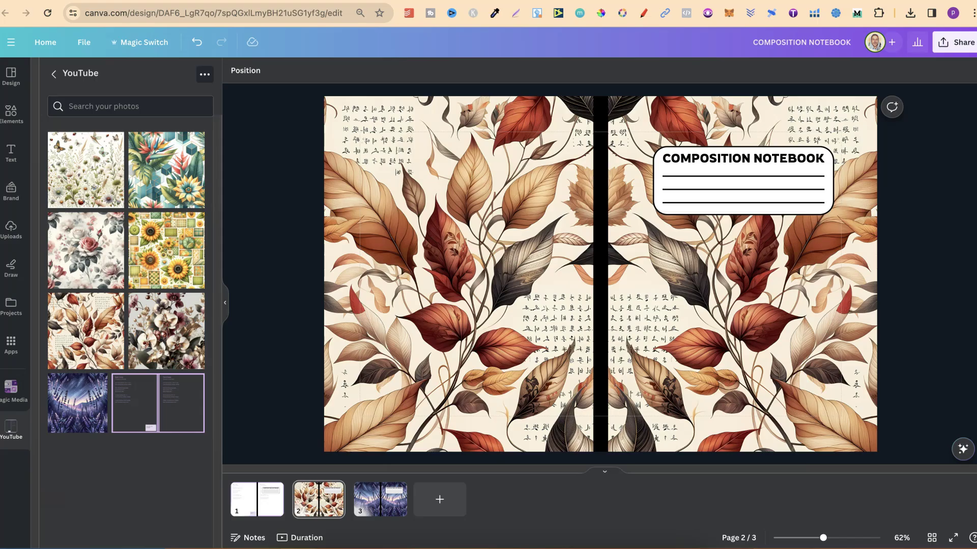
left_click(445, 210)
left_click(678, 1)
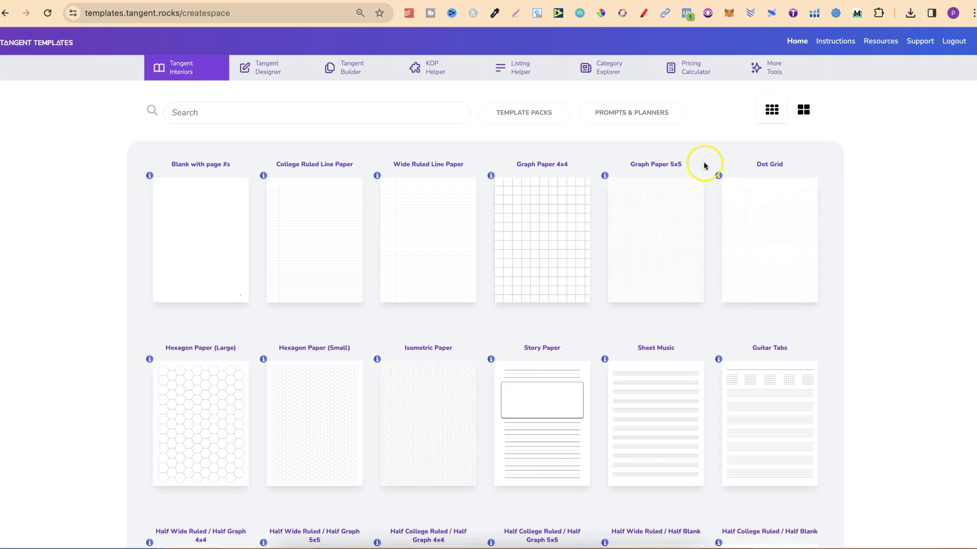
Generate and download a College Ruled Line Paper interior with 100 pages, an 8.5 x 11 trim size and bleed
left_click(313, 225)
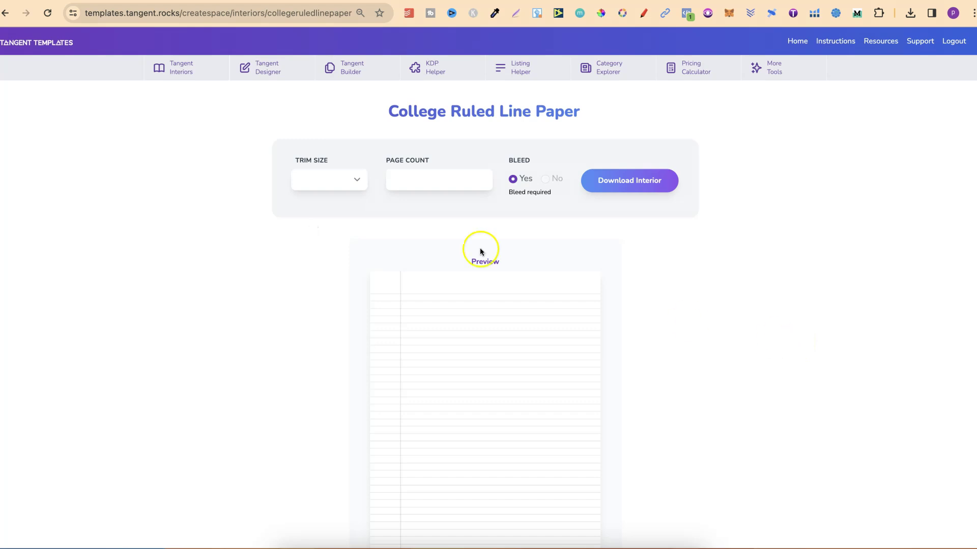
left_click(420, 179)
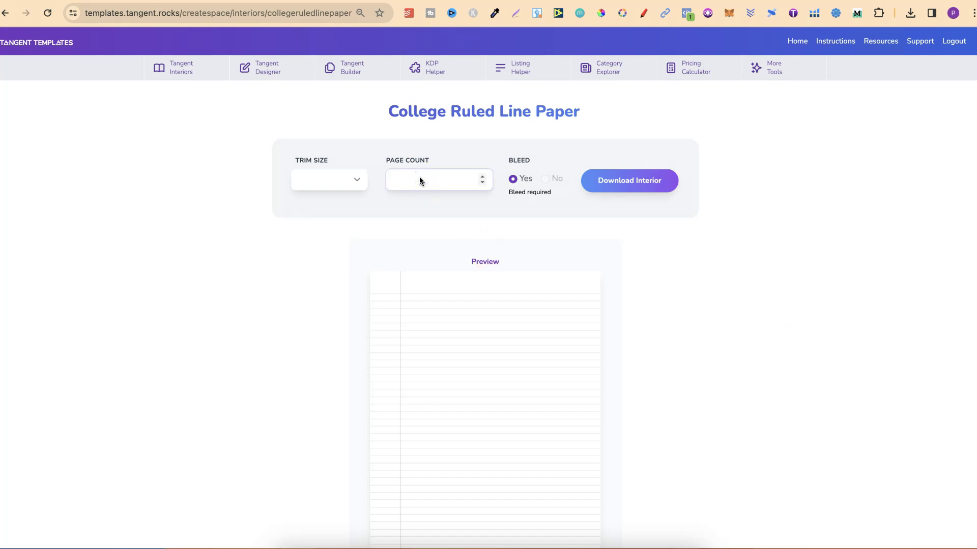
type("100")
left_click(355, 181)
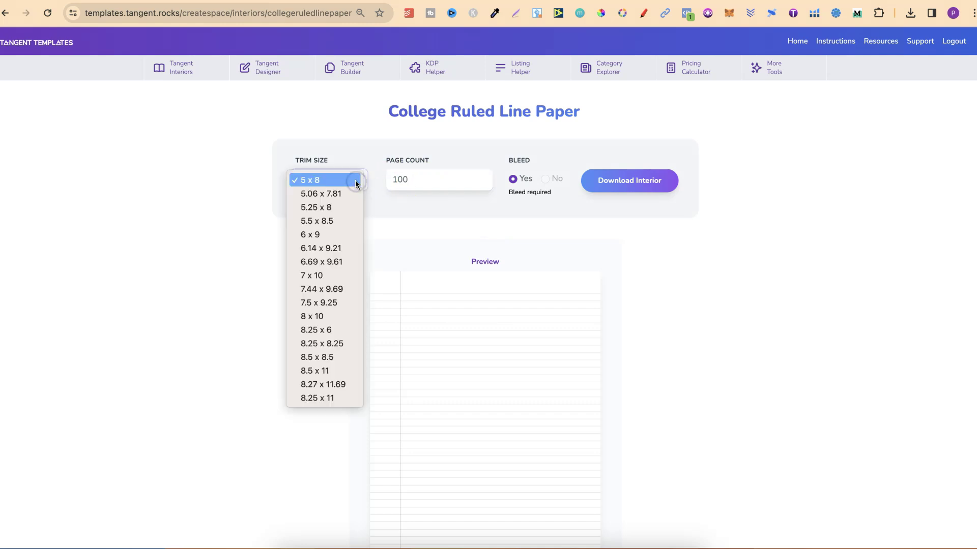
left_click(320, 371)
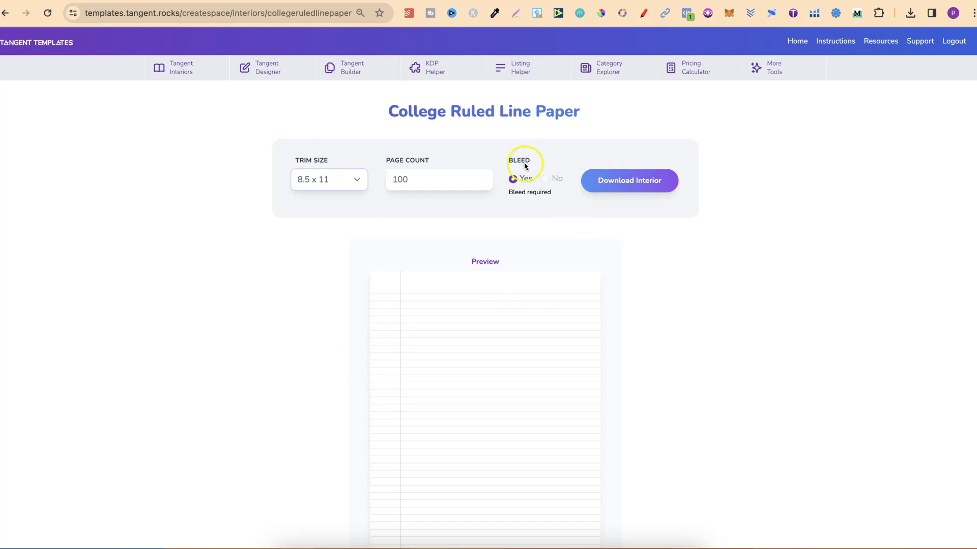
scroll(655, 316, "down", 1)
scroll(656, 320, "down", 3)
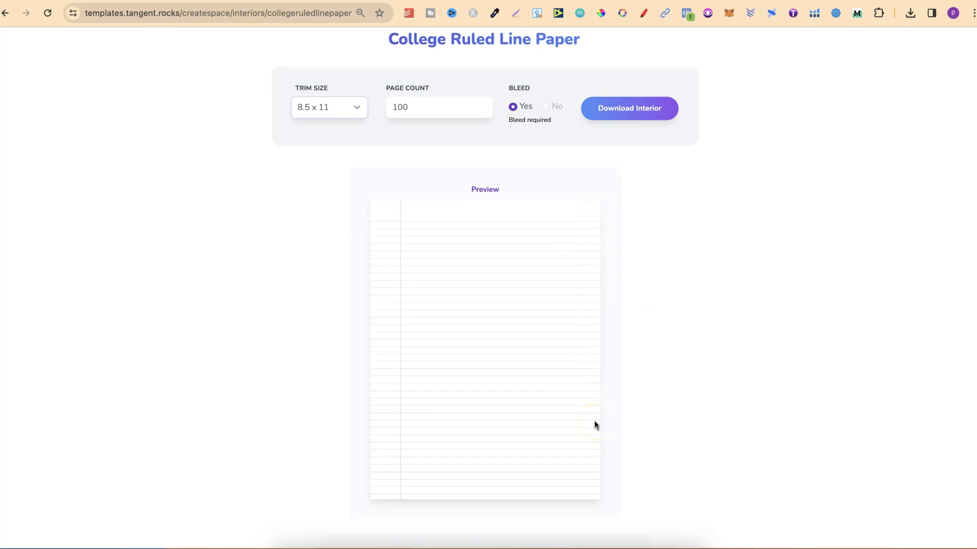
left_click(626, 108)
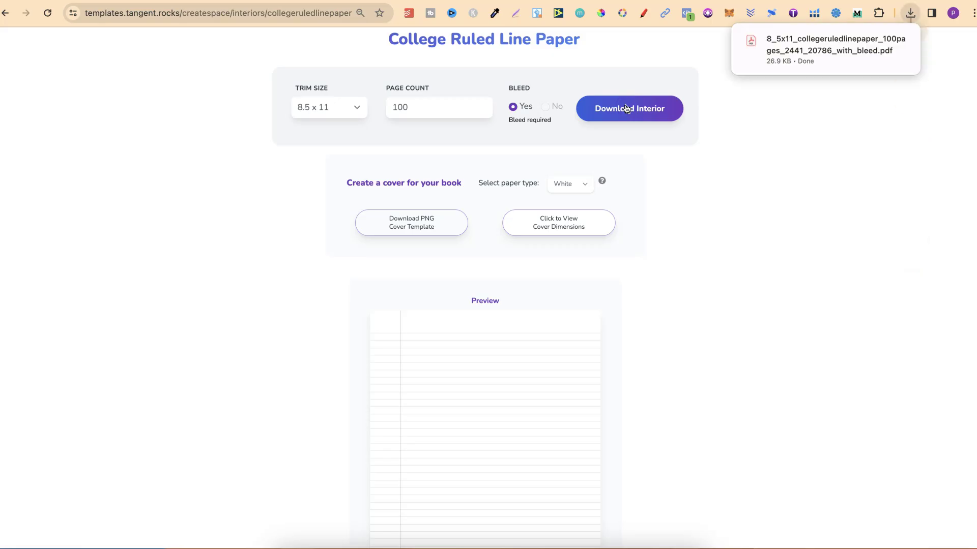
View the downloaded college-ruled interior PDF at 75% to see a full page, and close it
left_click(792, 56)
left_click(467, 44)
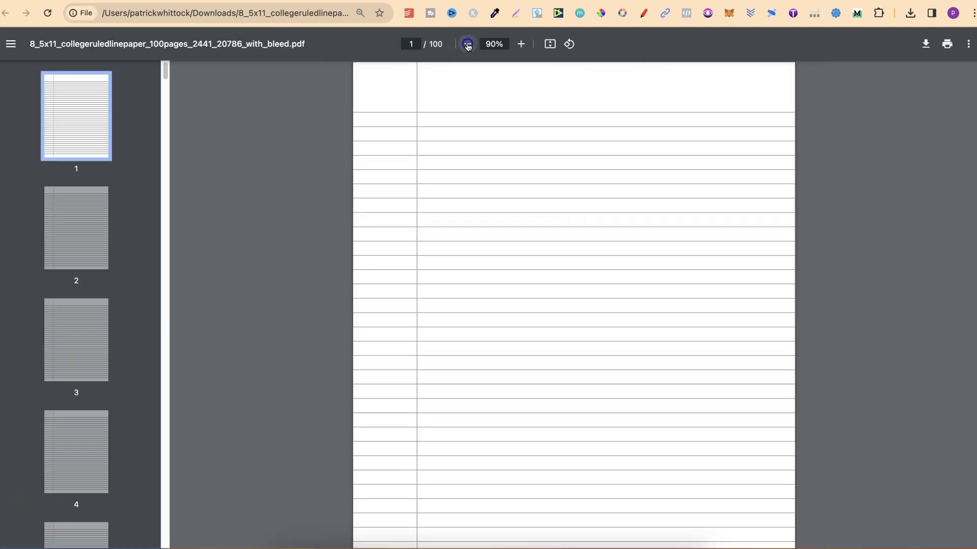
left_click(468, 43)
left_click(467, 44)
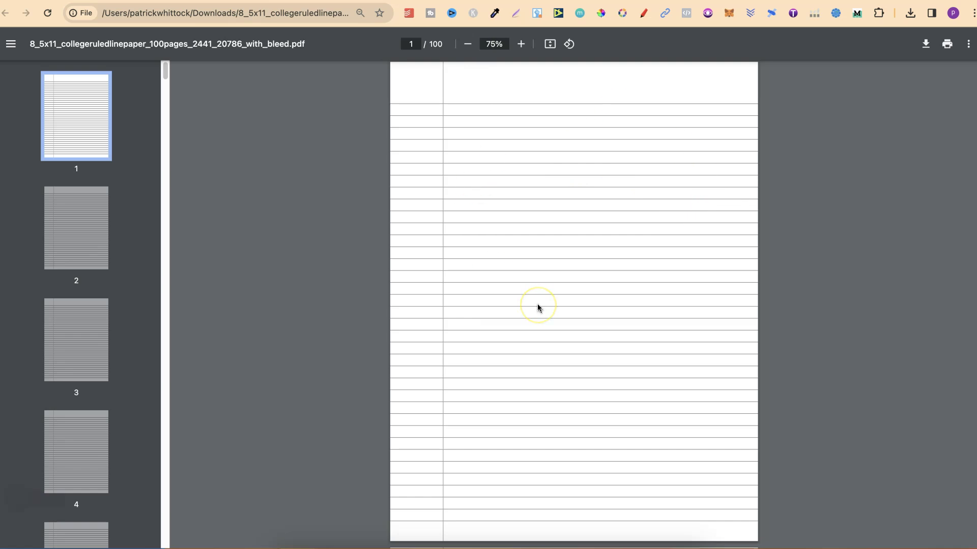
key("super+w")
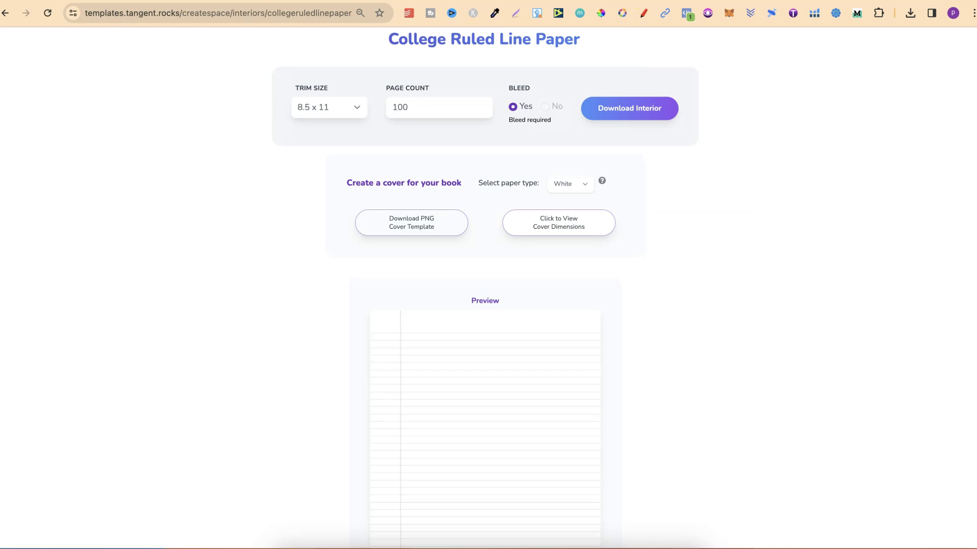
Switch to the Self Publishing Titans site, open the Free Low Content Book Maker and accept the 8.5" x 11" page size
key("super+w")
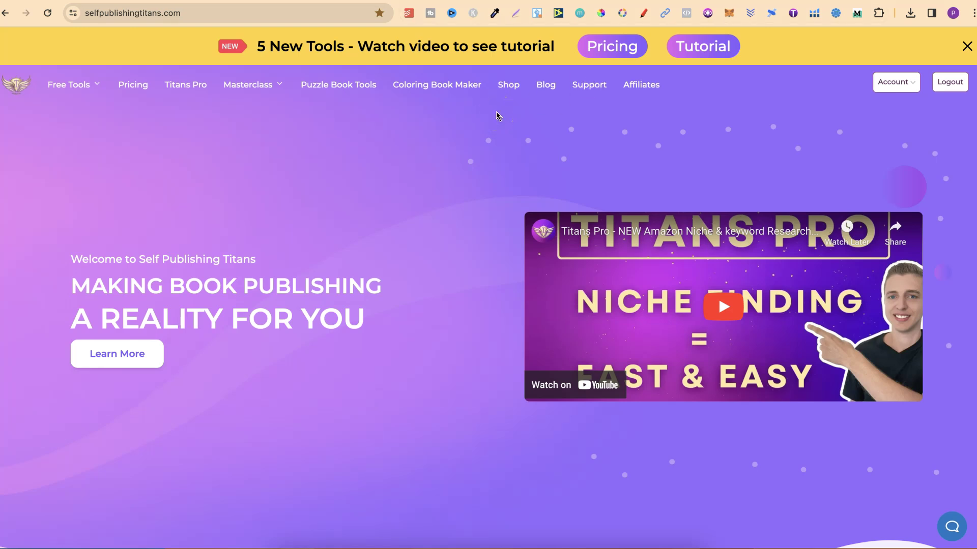
mouse_move(74, 86)
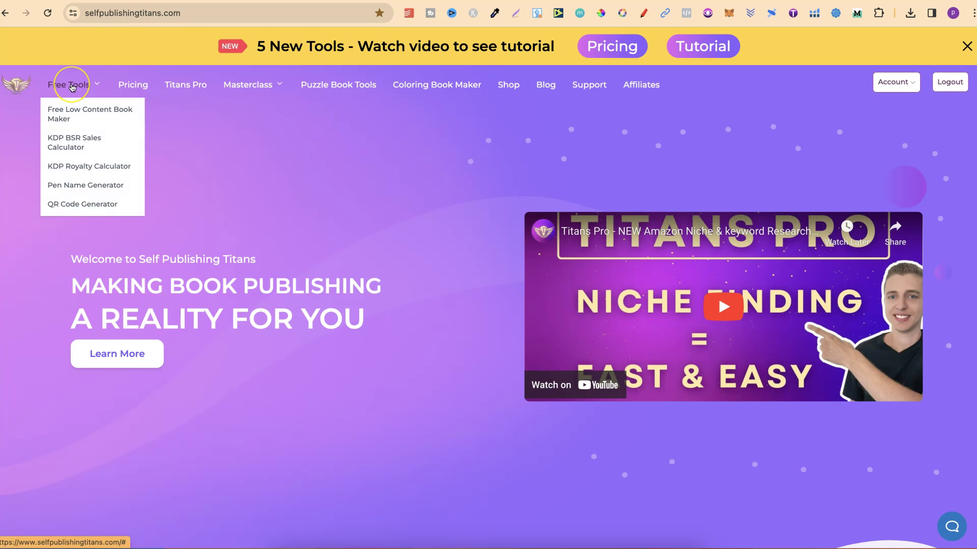
left_click(75, 114)
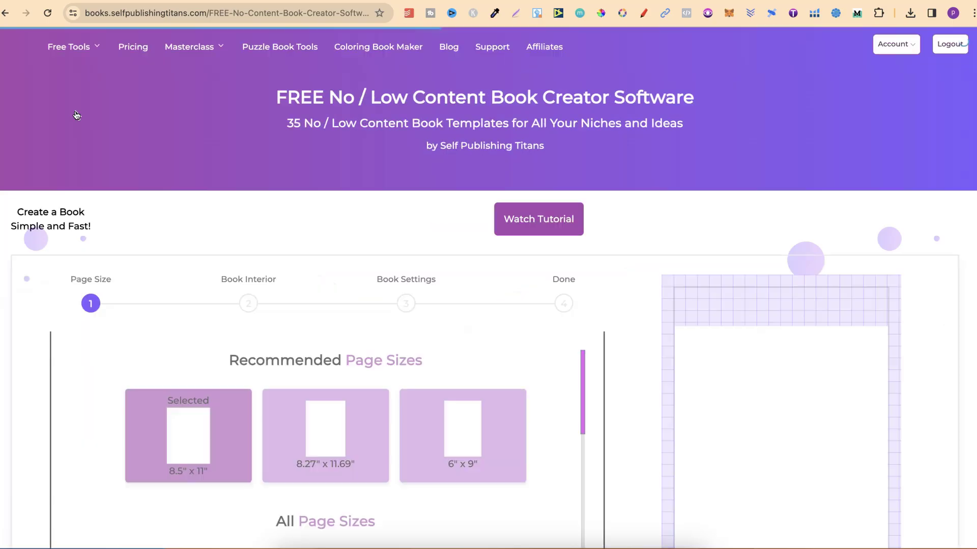
scroll(615, 318, "down", 2)
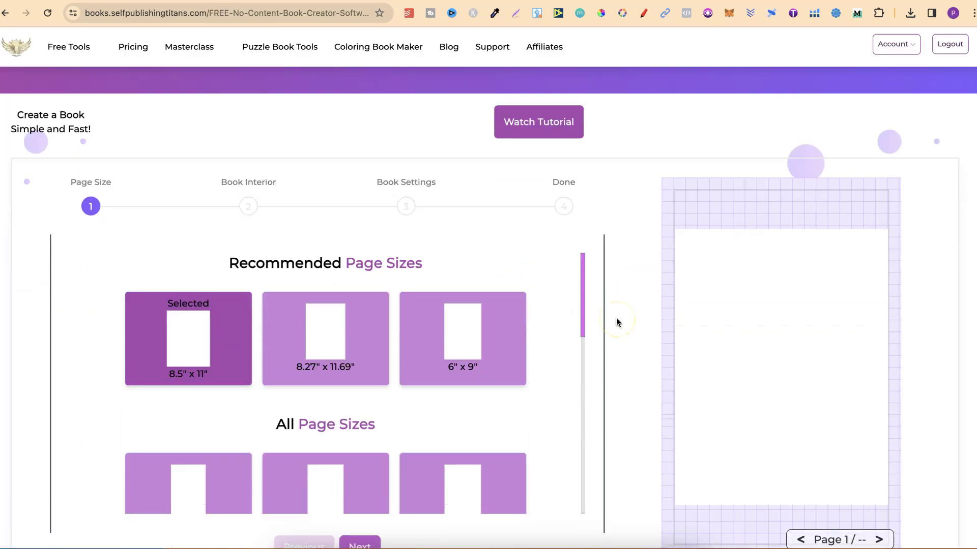
scroll(615, 321, "down", 1)
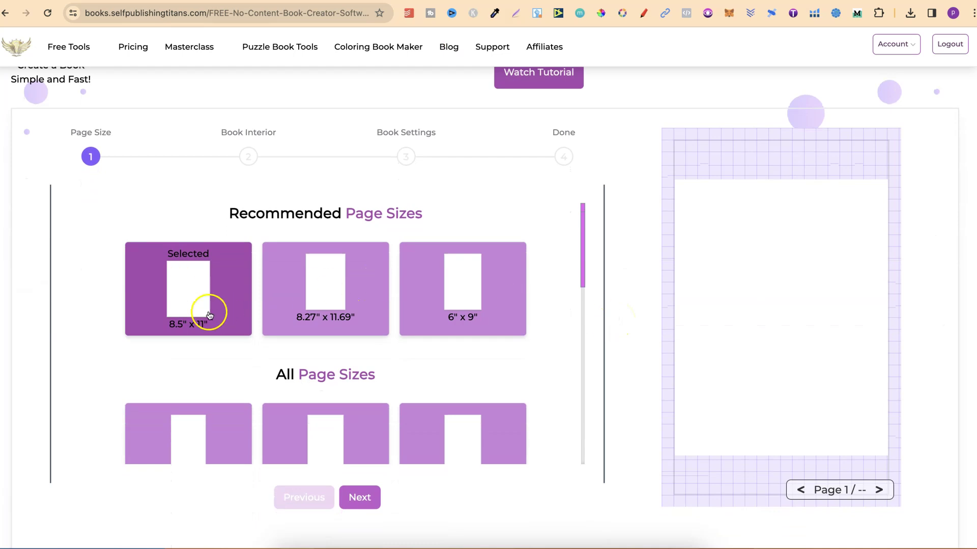
left_click(363, 496)
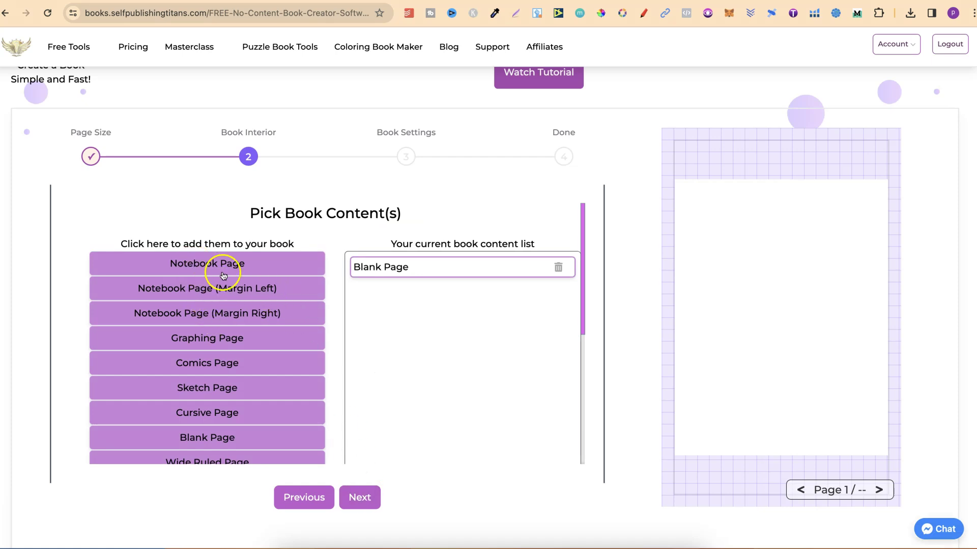
Add a Wide Ruled Page to the book content list and remove the Blank Page
scroll(234, 341, "down", 3)
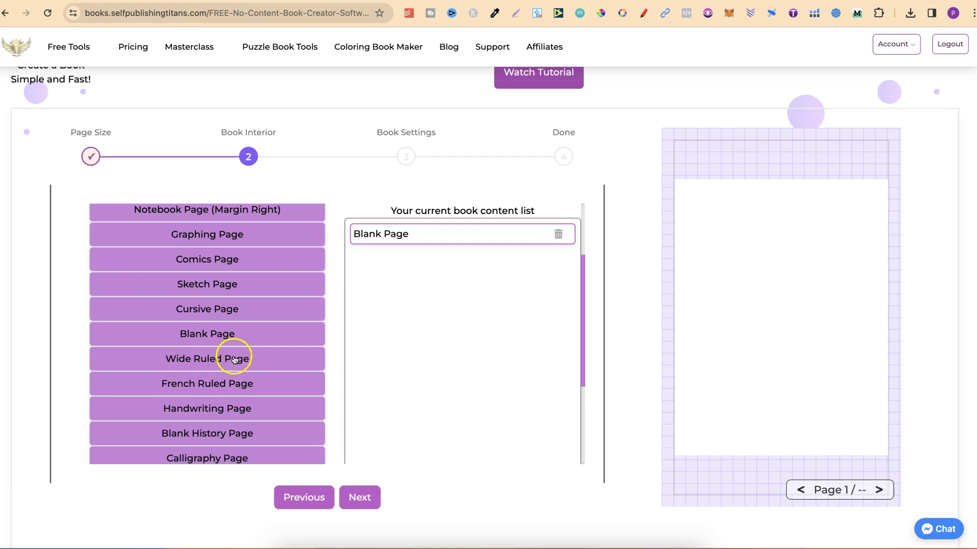
left_click(235, 359)
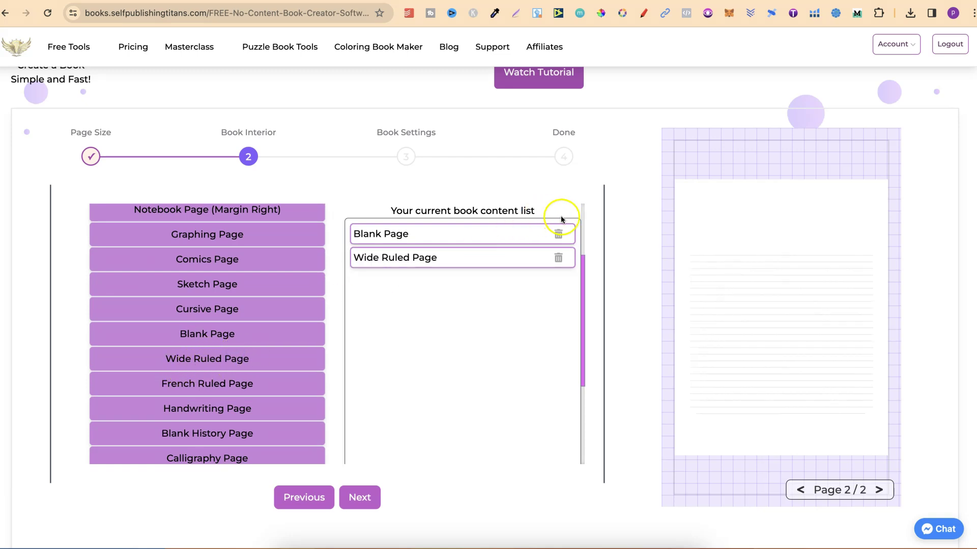
left_click(485, 235)
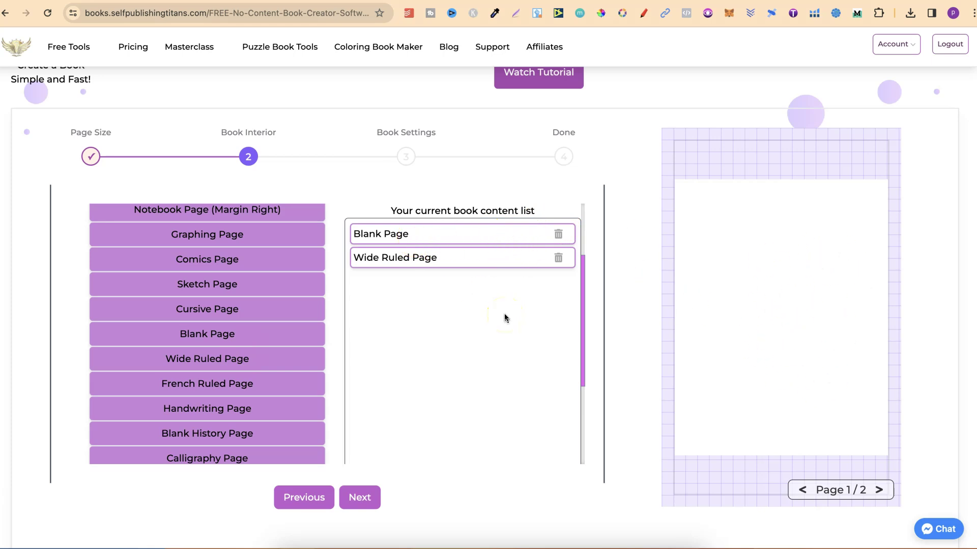
left_click(557, 236)
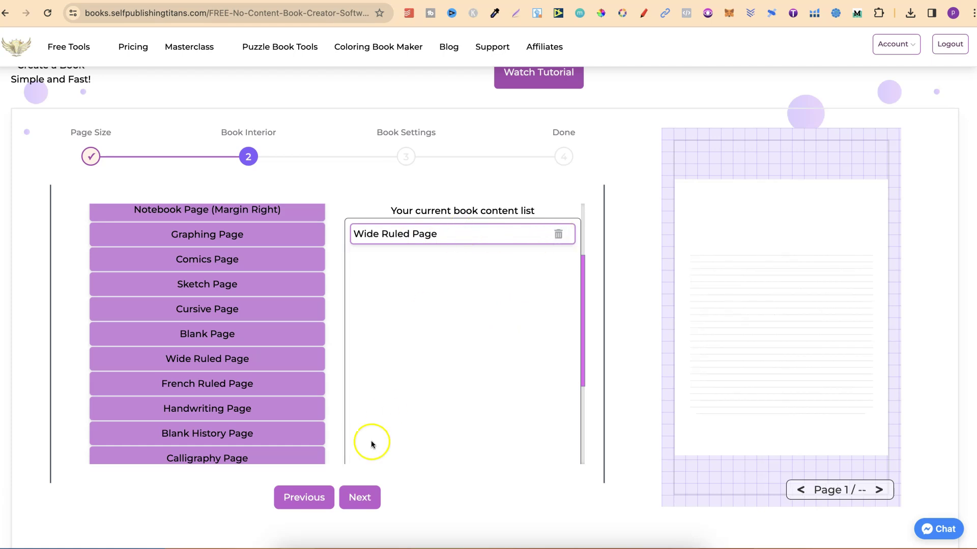
In the book settings, set the Wide Ruled Page's page count to 100 and its page margin to 46
left_click(360, 497)
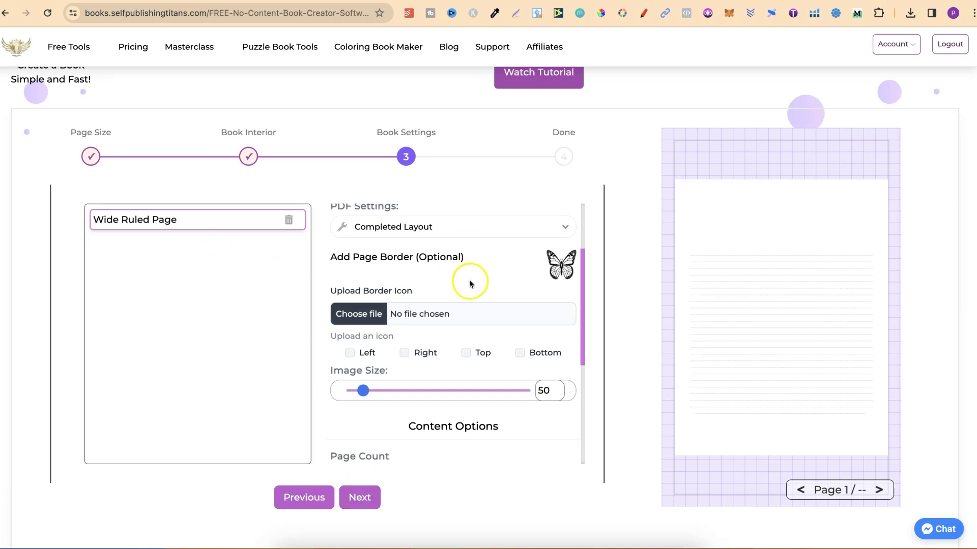
scroll(469, 282, "down", 2)
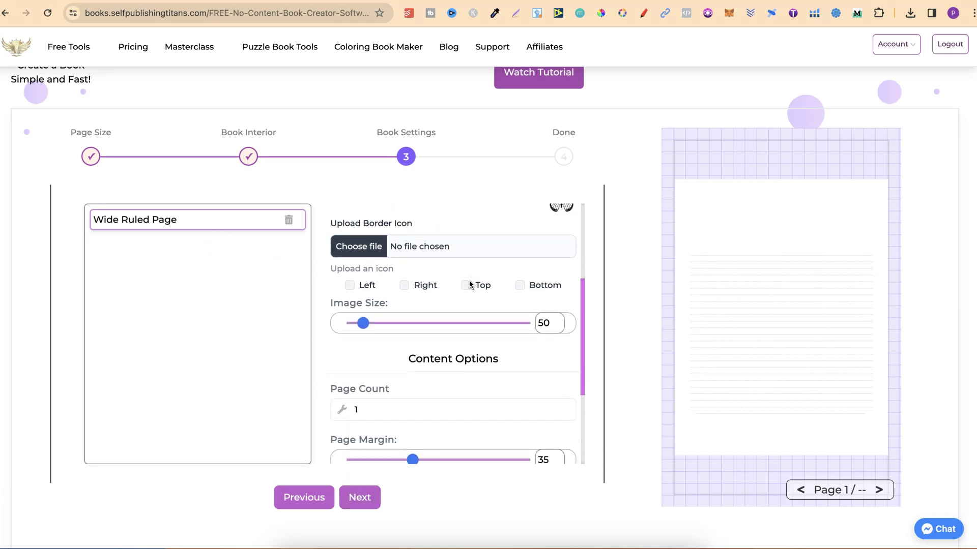
scroll(469, 285, "down", 1)
left_click(367, 376)
type("100")
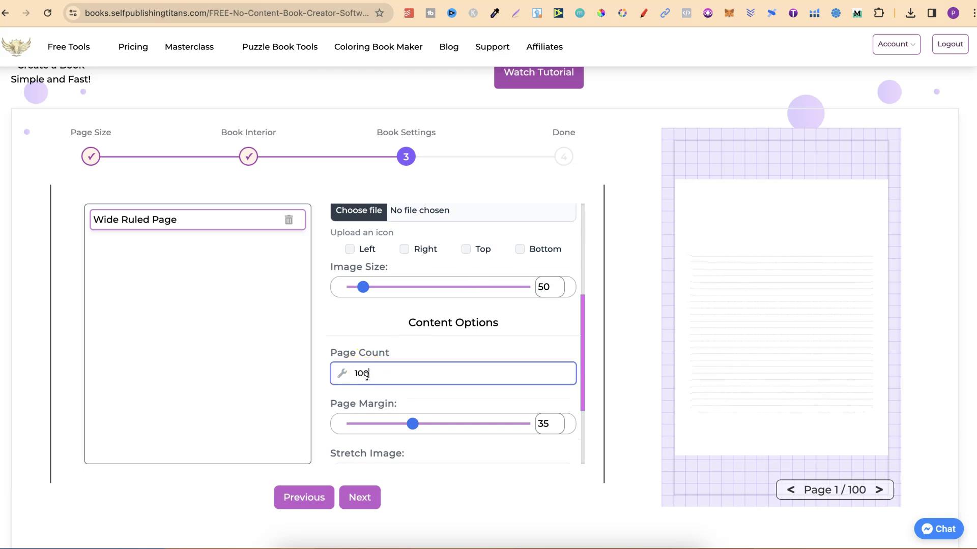
mouse_move(411, 423)
left_mouse_down()
mouse_move(445, 426)
mouse_move(430, 425)
left_mouse_up()
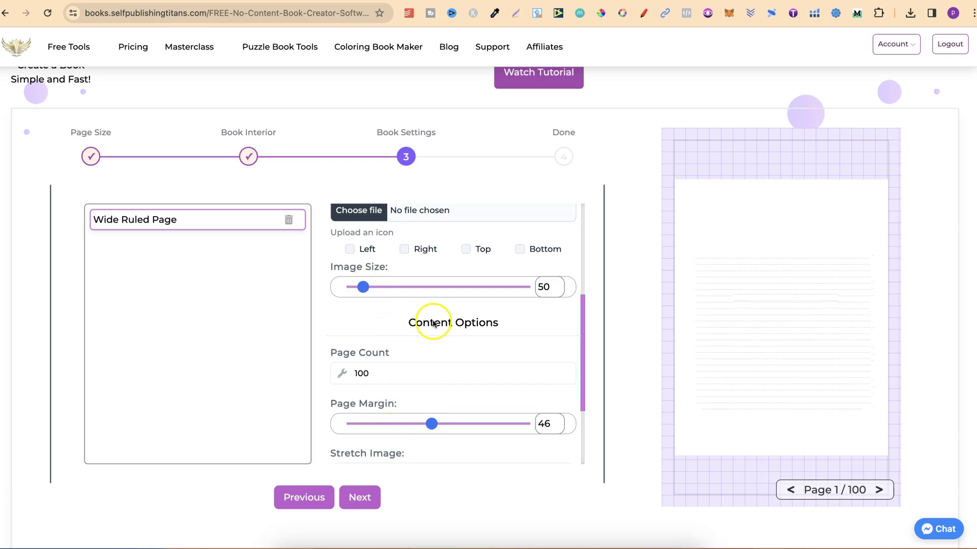
Review the book maker's bleed and PDF settings and look through its full range of page types
scroll(463, 344, "up", 4)
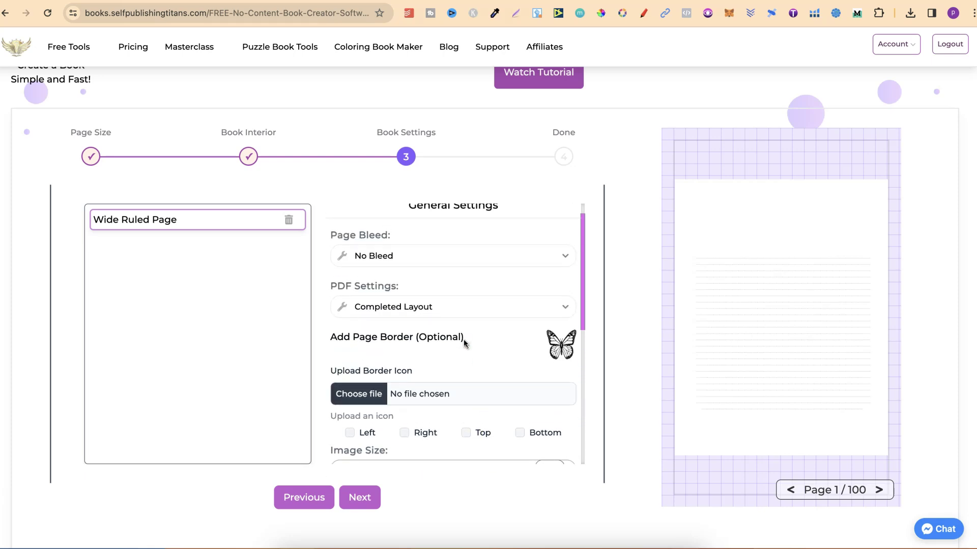
scroll(462, 340, "up", 1)
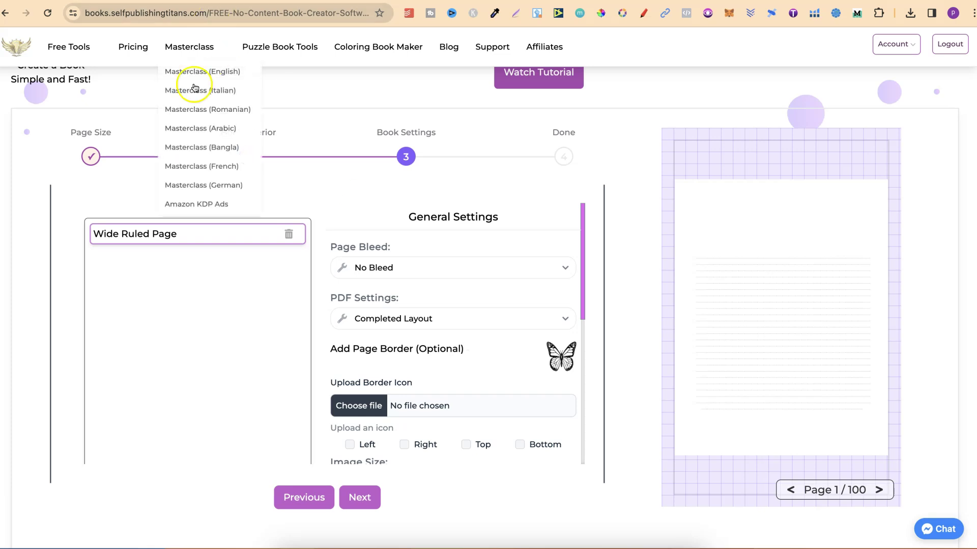
left_click(59, 50)
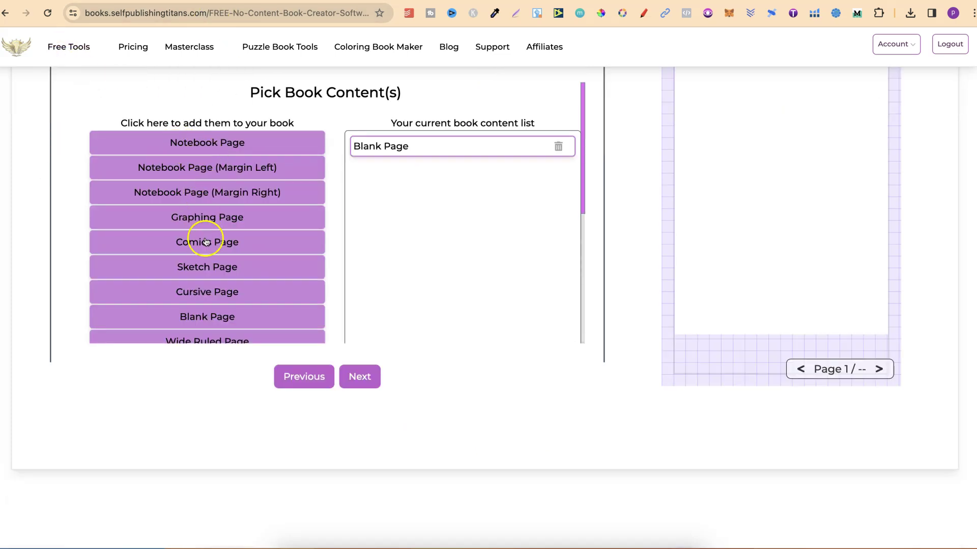
scroll(203, 277, "down", 3)
scroll(214, 283, "down", 2)
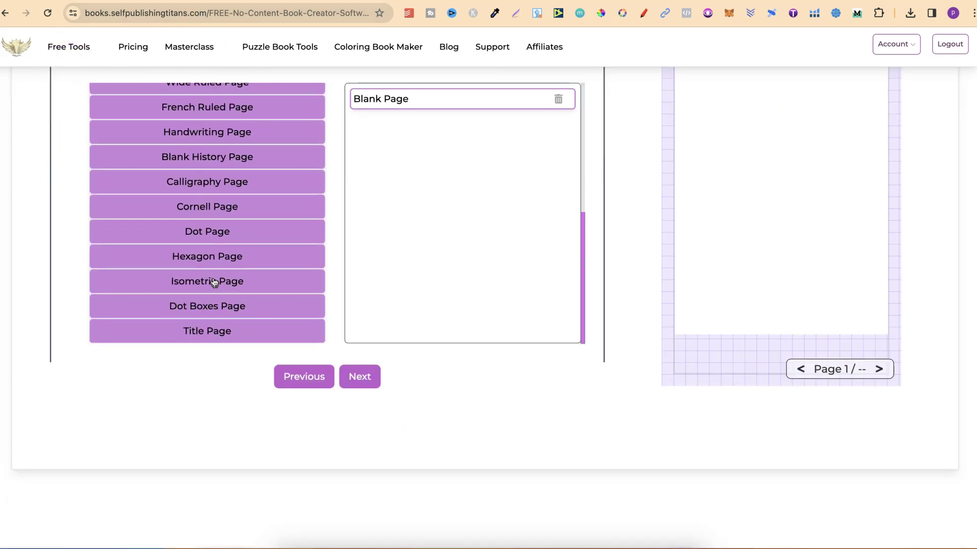
scroll(214, 280, "up", 5)
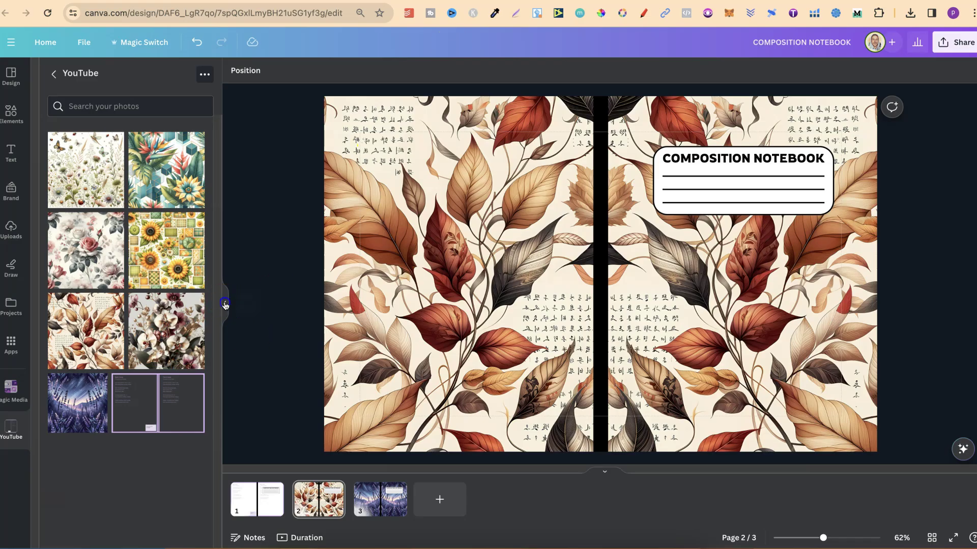
Switch to the Canva COMPOSITION NOTEBOOK design, select the lavender cover on page 3 and choose PDF Print as the download file type
left_click(225, 305)
left_click(186, 498)
left_click(958, 42)
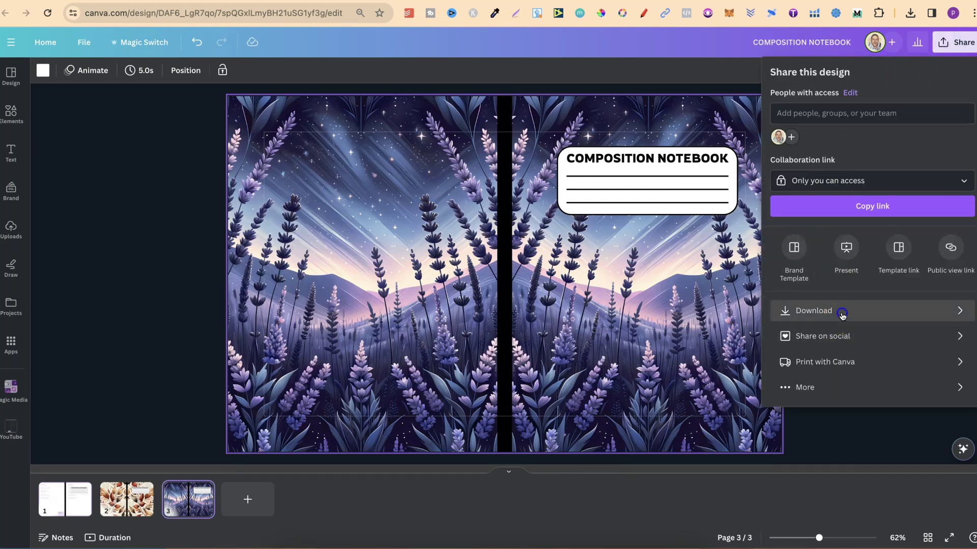
left_click(842, 314)
left_click(840, 124)
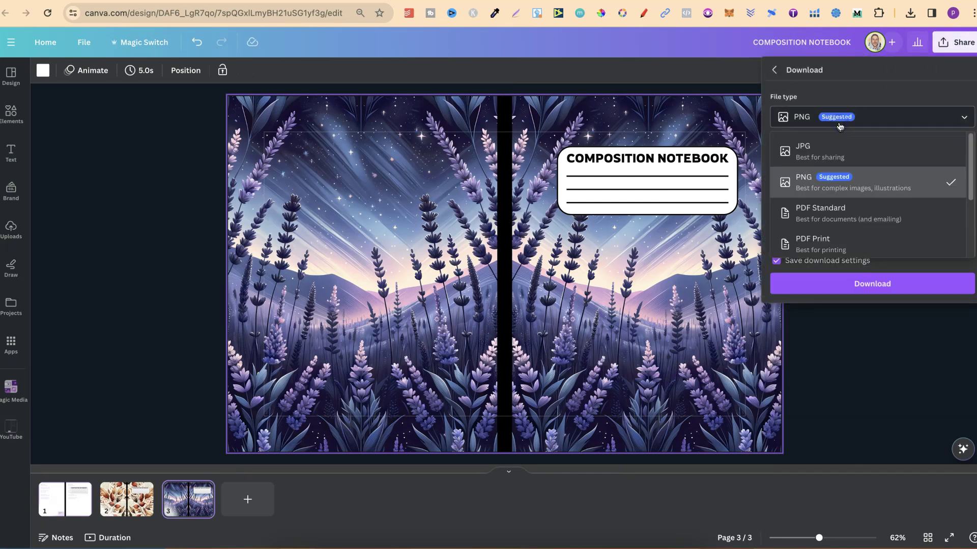
scroll(842, 204, "down", 2)
left_click(819, 196)
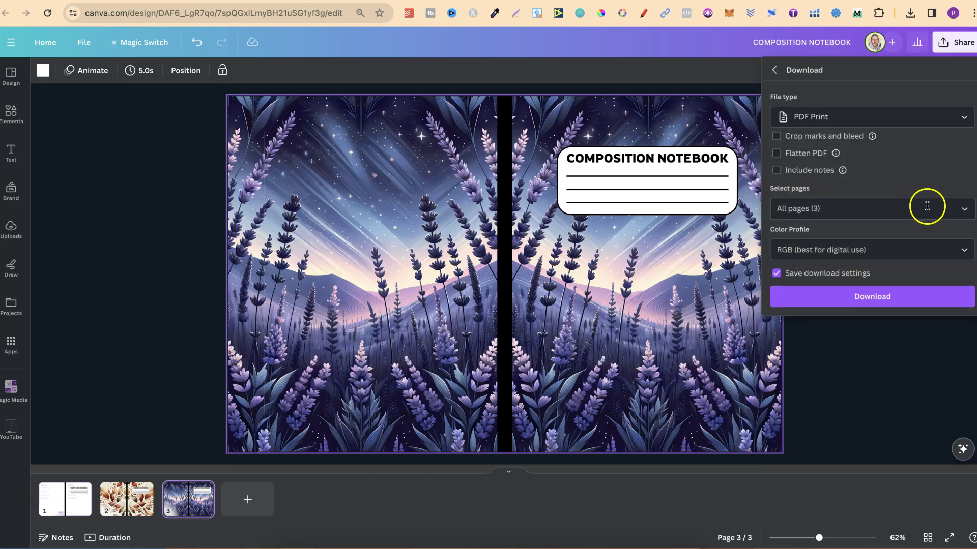
Limit the download to page 3 only and set its color profile to CMYK (best for professional printing)
left_click(962, 208)
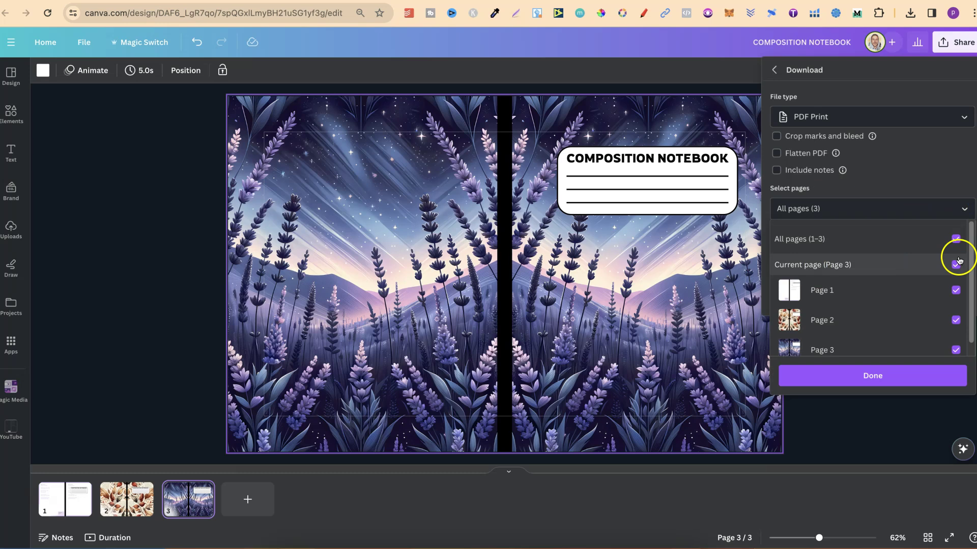
left_click(956, 239)
left_click(954, 349)
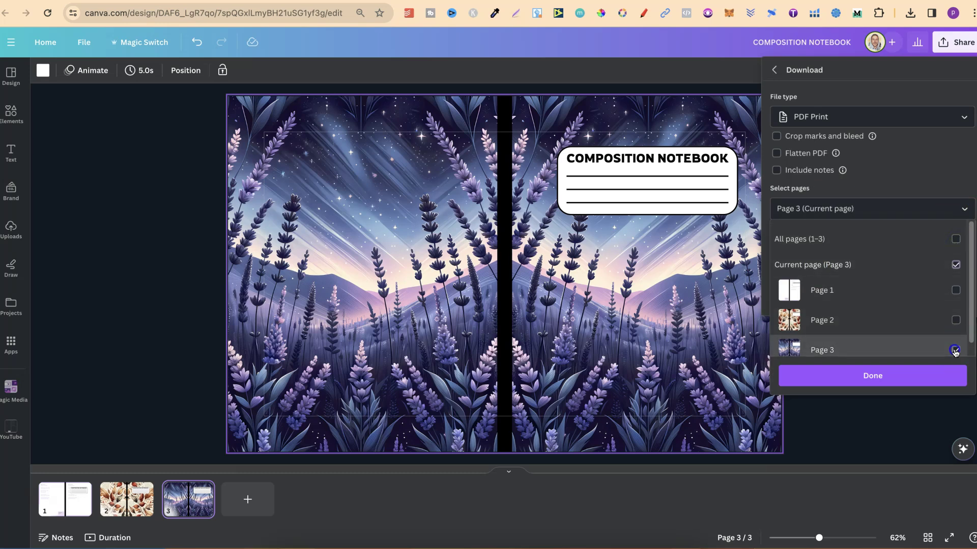
left_click(850, 374)
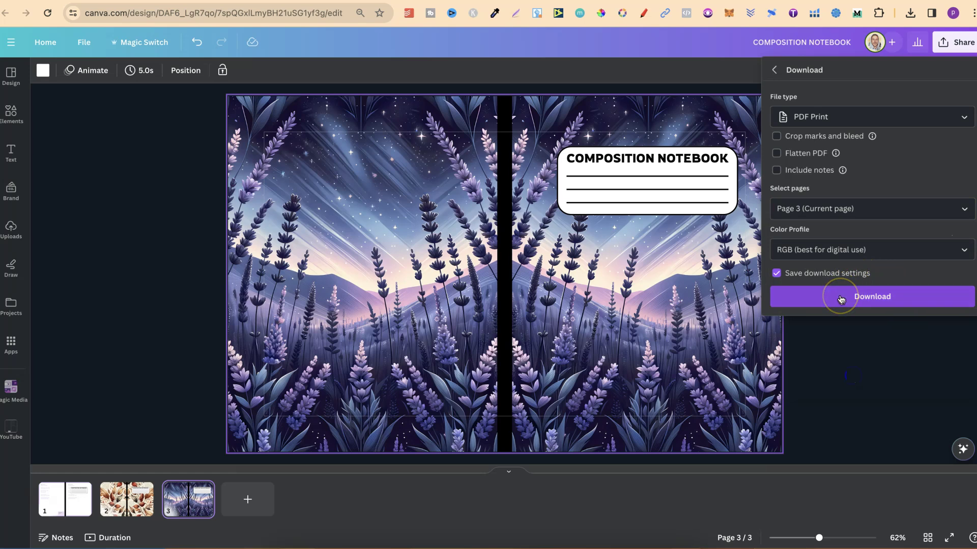
left_click(843, 247)
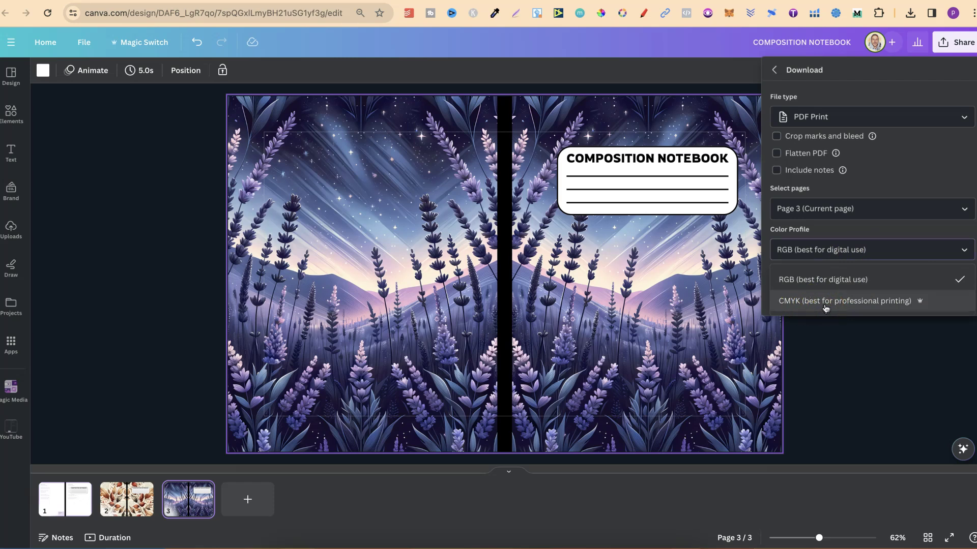
left_click(931, 309)
left_click(929, 300)
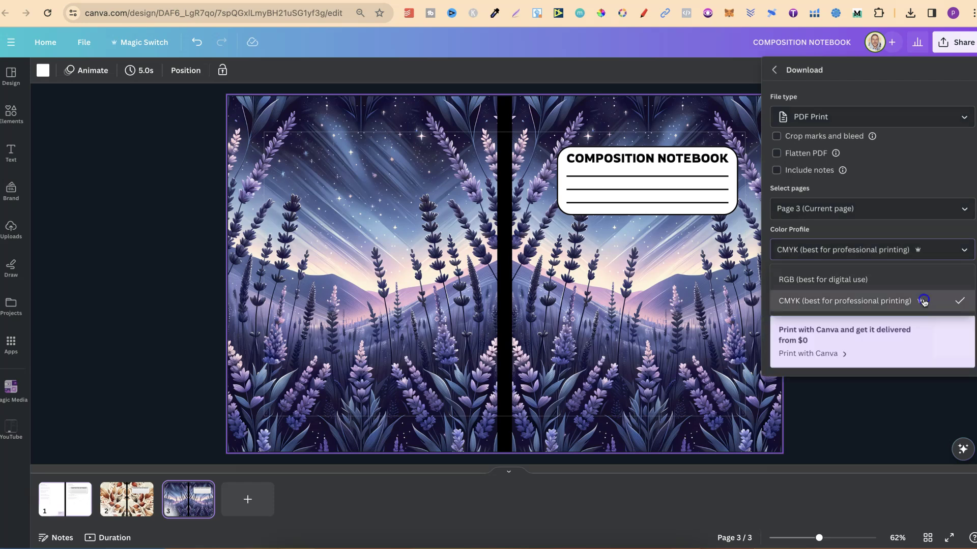
Download the lavender cover as a PDF and view the downloaded file
left_click(879, 299)
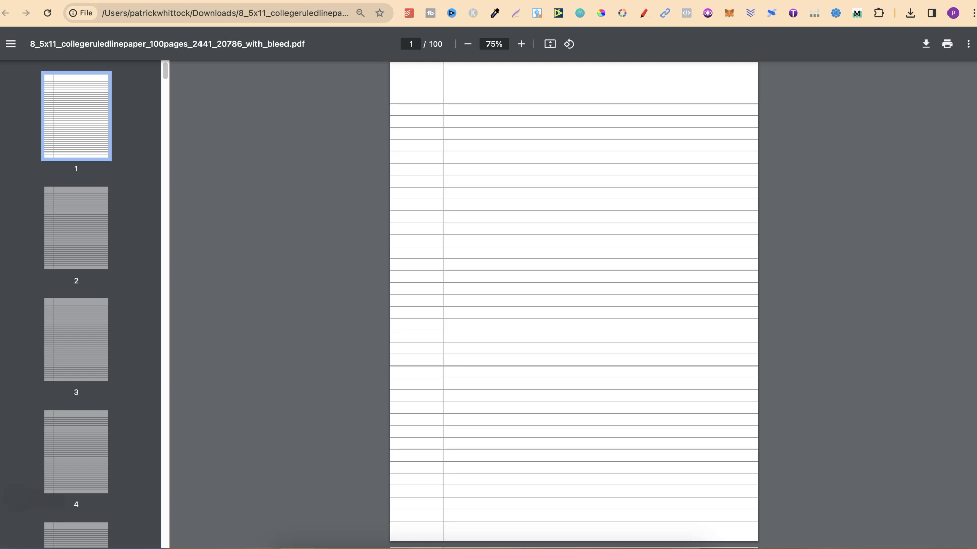
left_click(532, 1)
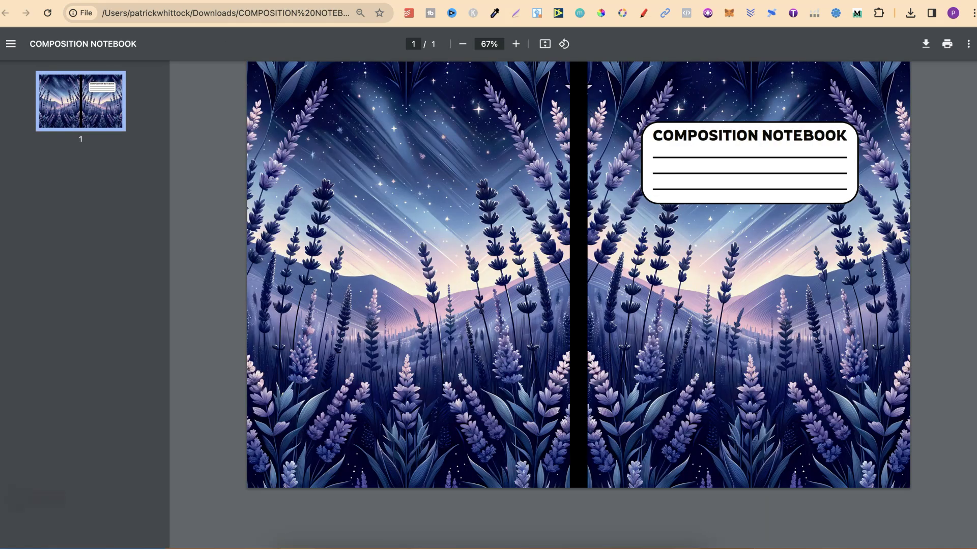
left_click(48, 501)
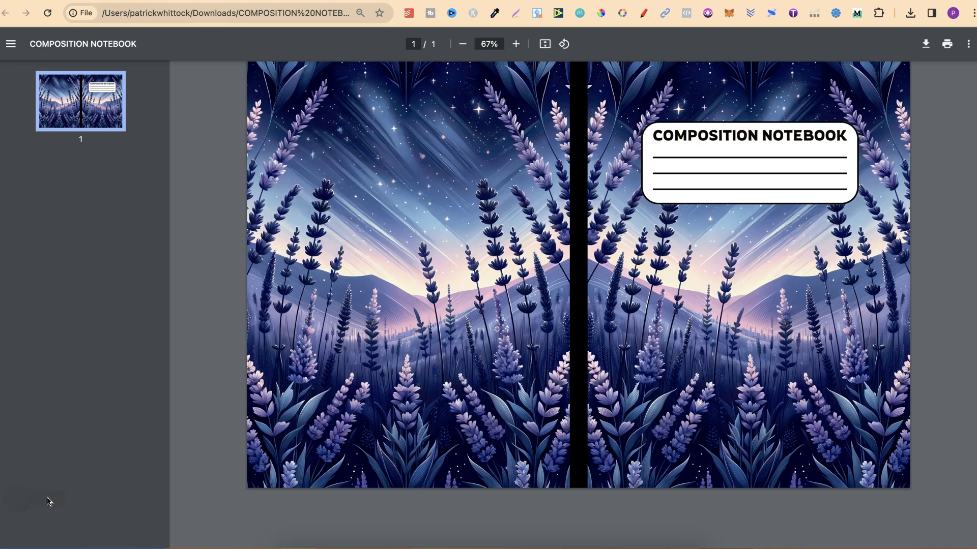